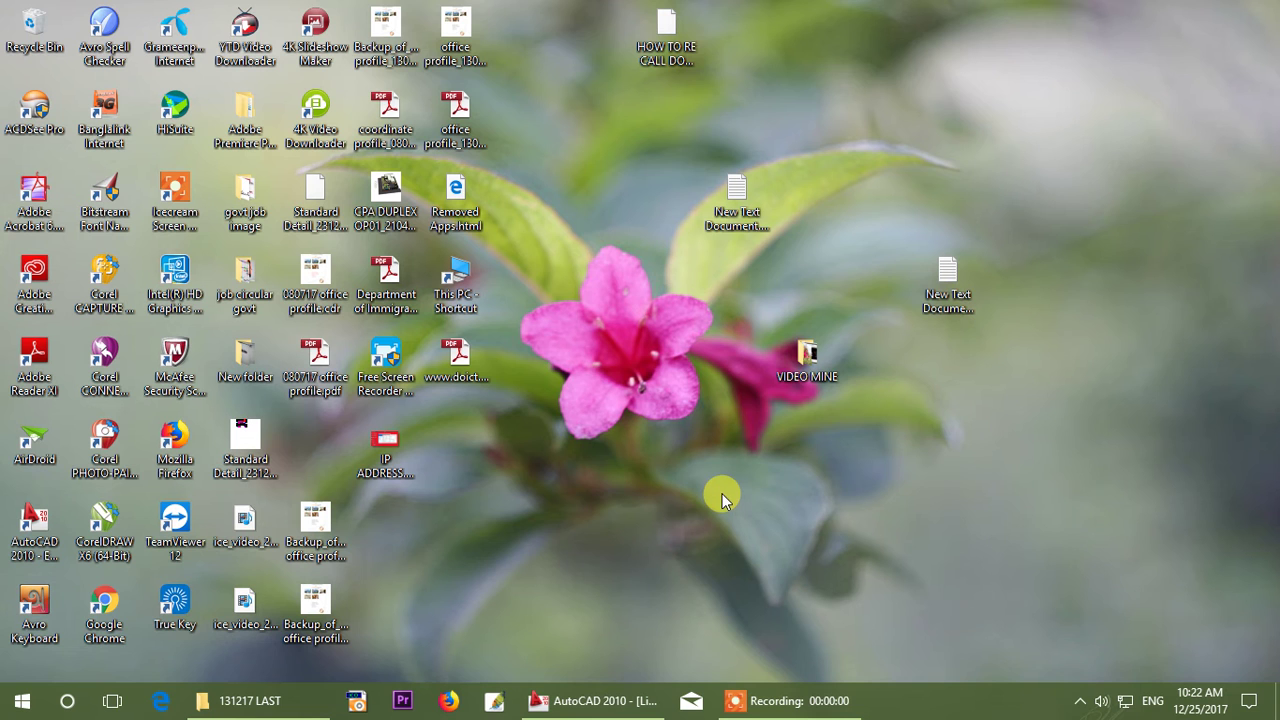
right_click(600, 165)
click(620, 211)
right_click(611, 150)
click(631, 197)
right_click(596, 140)
click(625, 192)
right_click(603, 123)
click(638, 180)
right_click(610, 139)
click(642, 197)
right_click(610, 164)
click(648, 218)
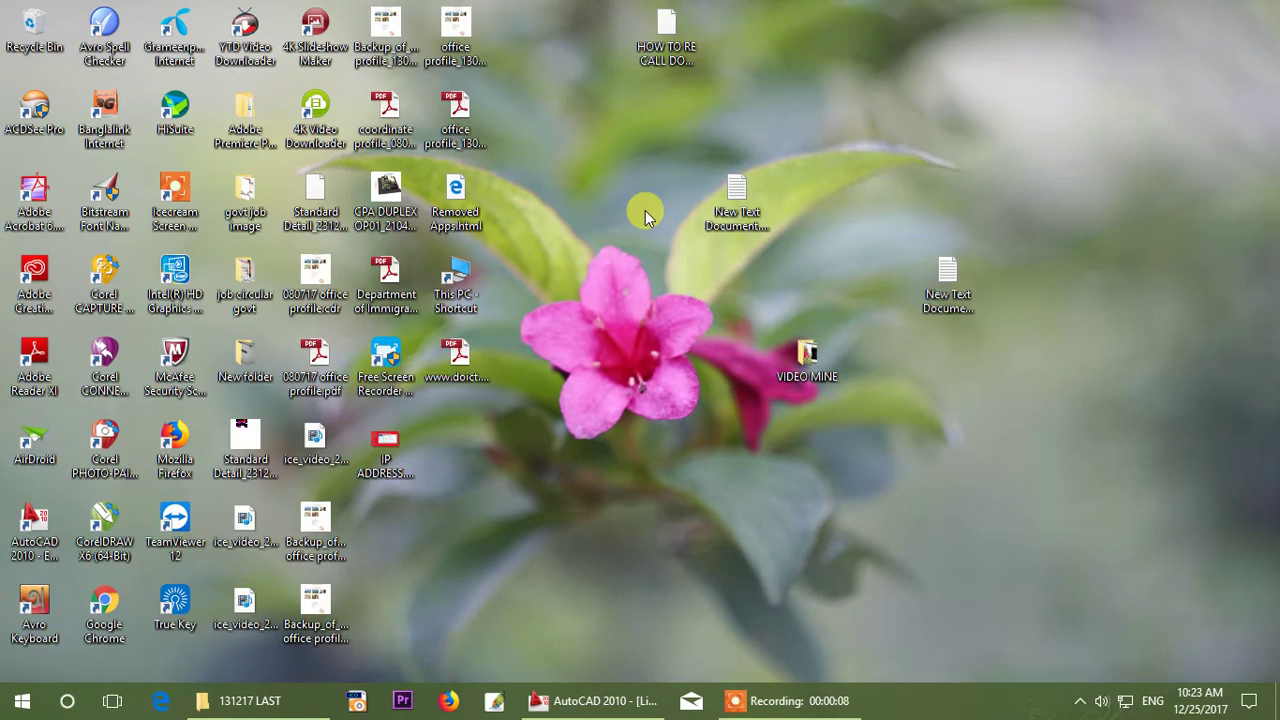
- Switch to AutoCAD and look over the coloured apartment floor plan in Liton_Plan_20-12-17.dwg
click(591, 703)
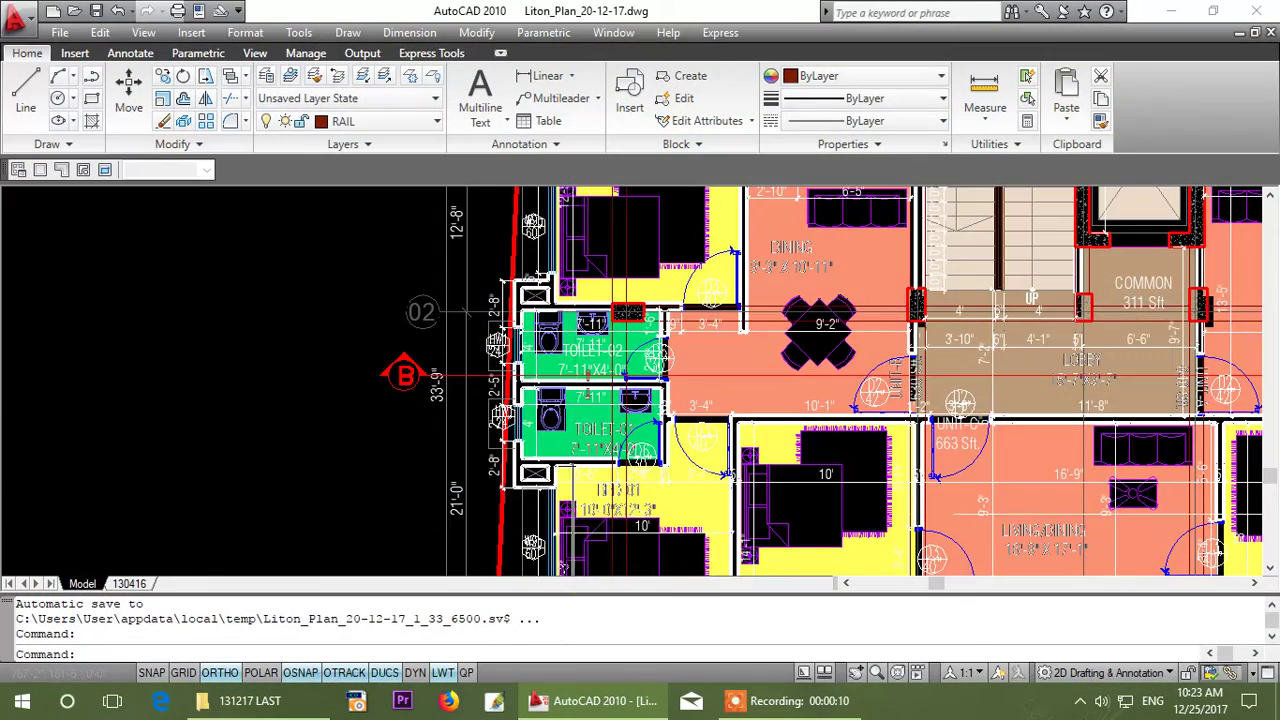
scroll(580, 465, down, 5)
click(424, 86)
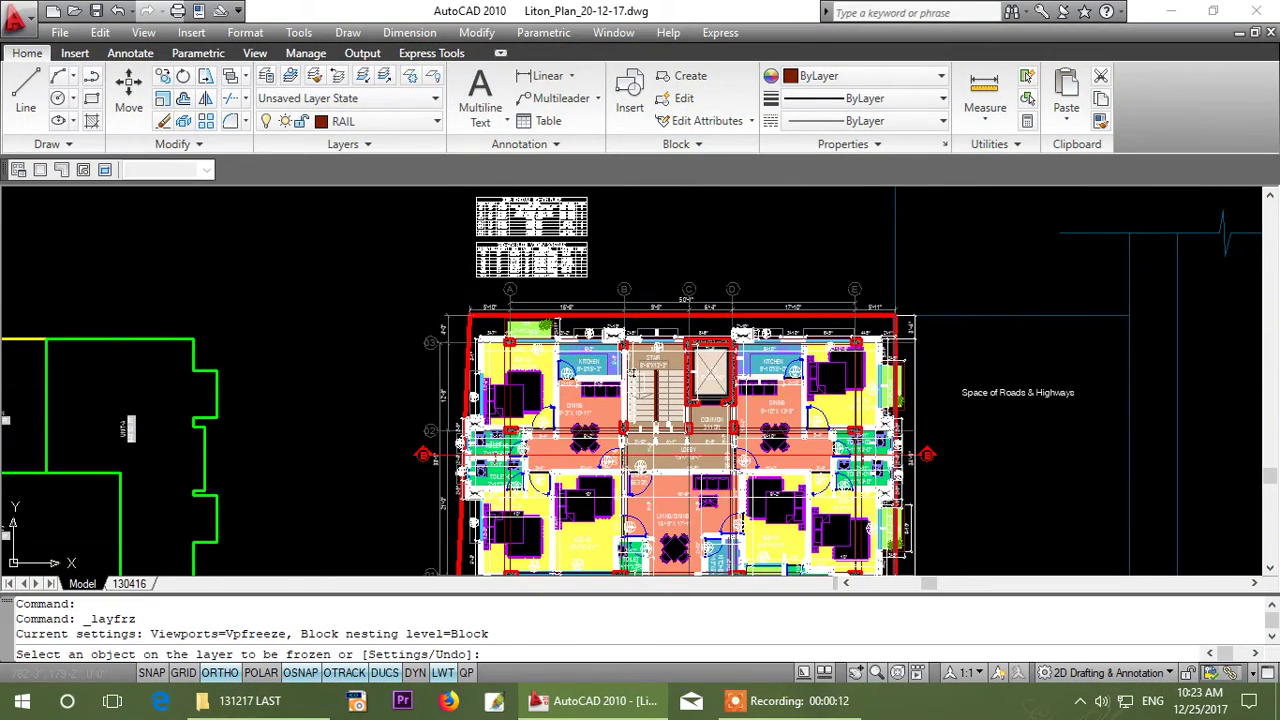
middle_drag(648, 381, 518, 414)
right_click(625, 242)
click(655, 261)
- Bring up Standard Detail_231217.dwg and examine the louvred shutter's elevation and section with its dimensions and material notes
click(614, 32)
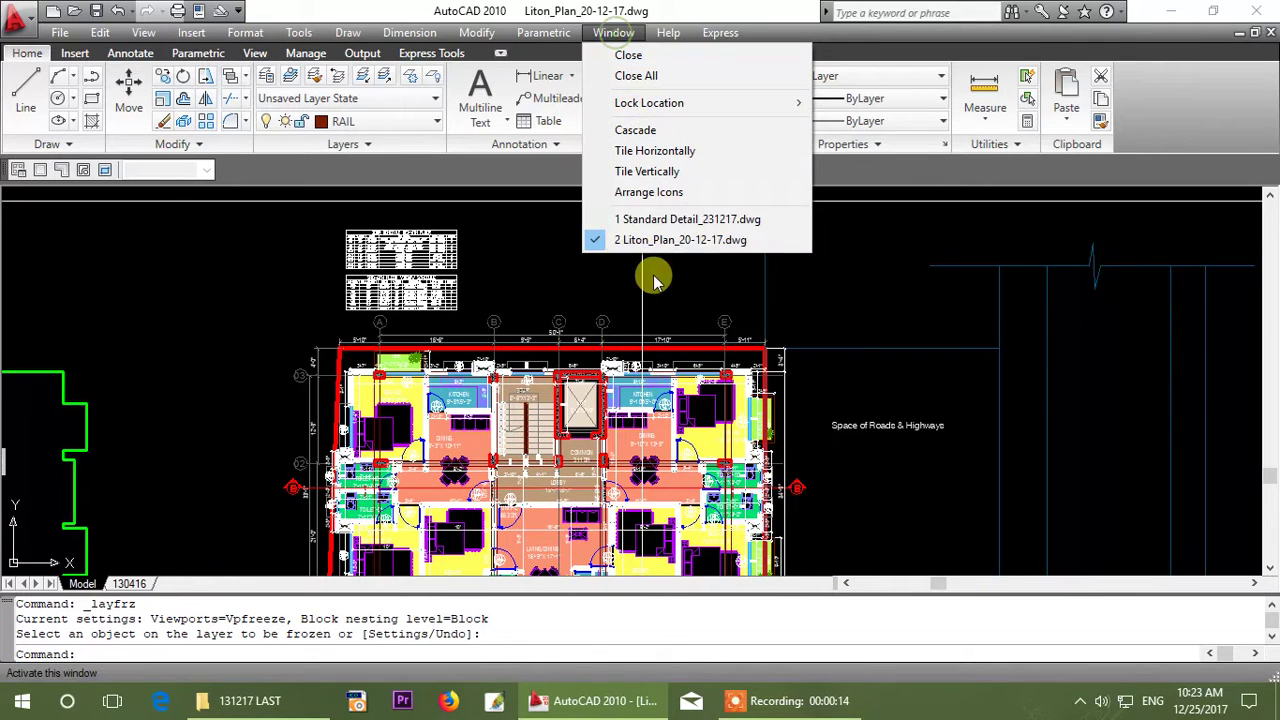
click(664, 222)
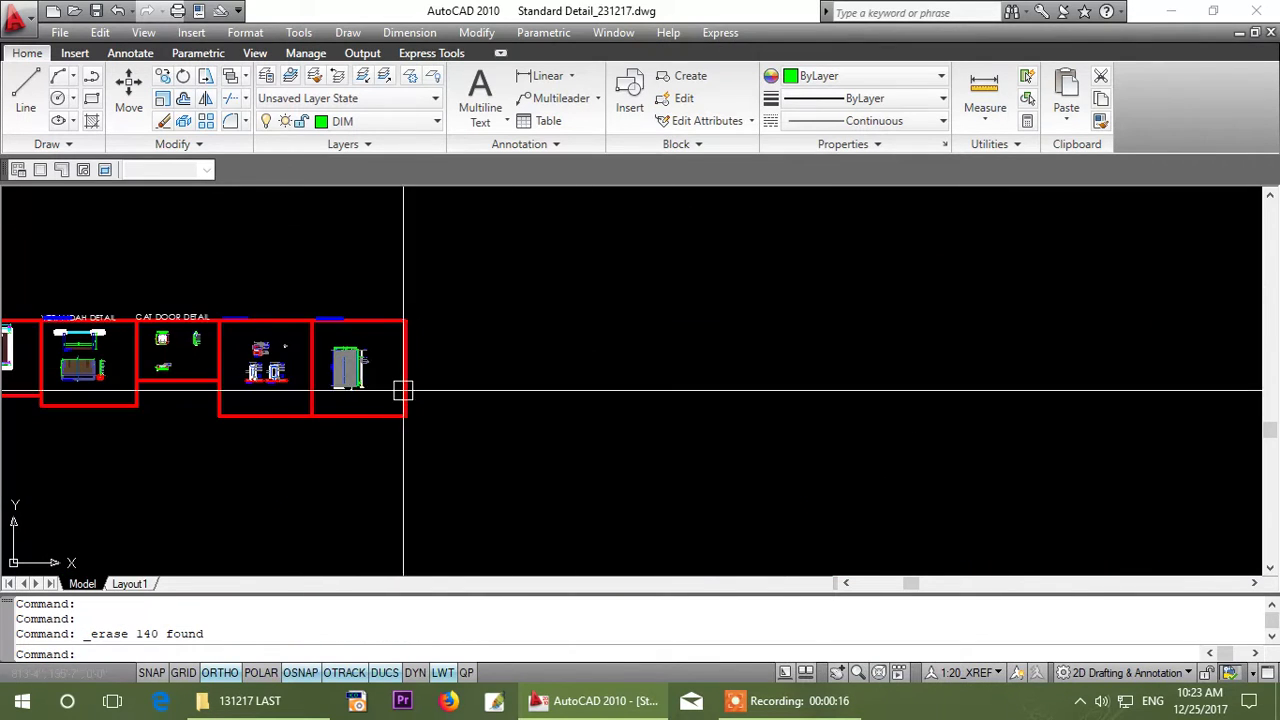
scroll(403, 391, up, 10)
scroll(515, 420, down, 8)
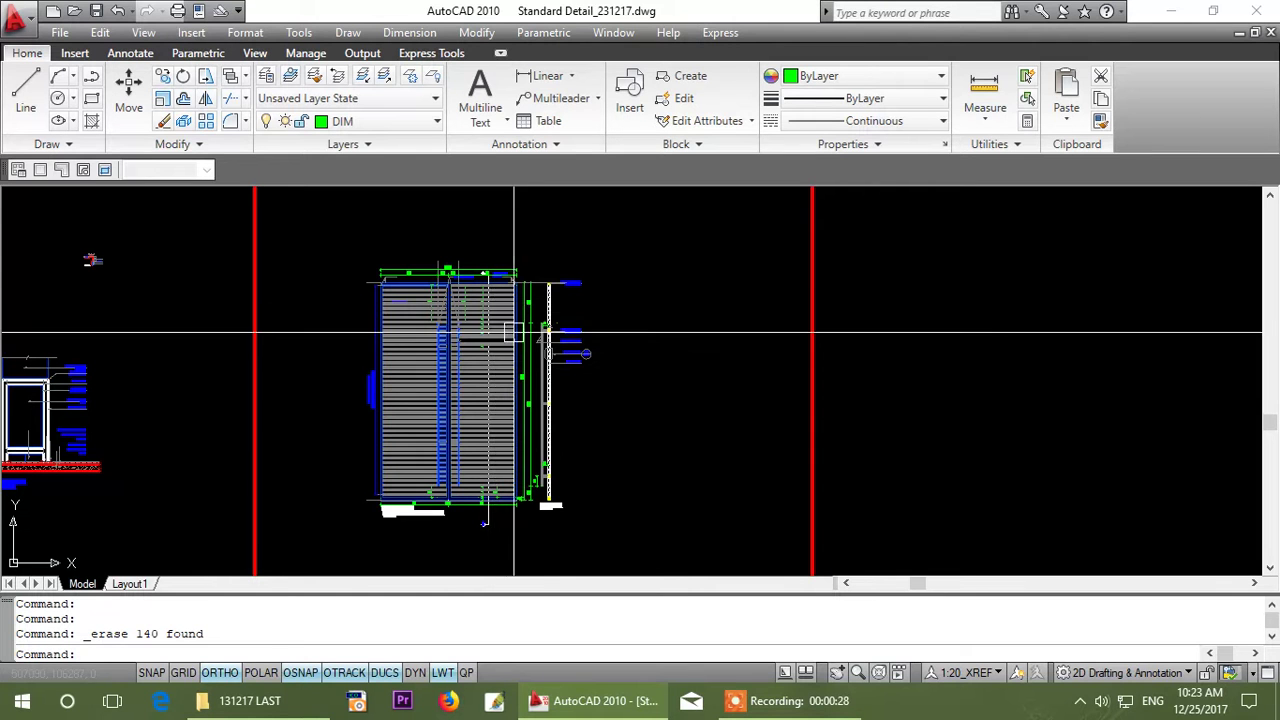
scroll(548, 318, up, 8)
scroll(378, 374, up, 8)
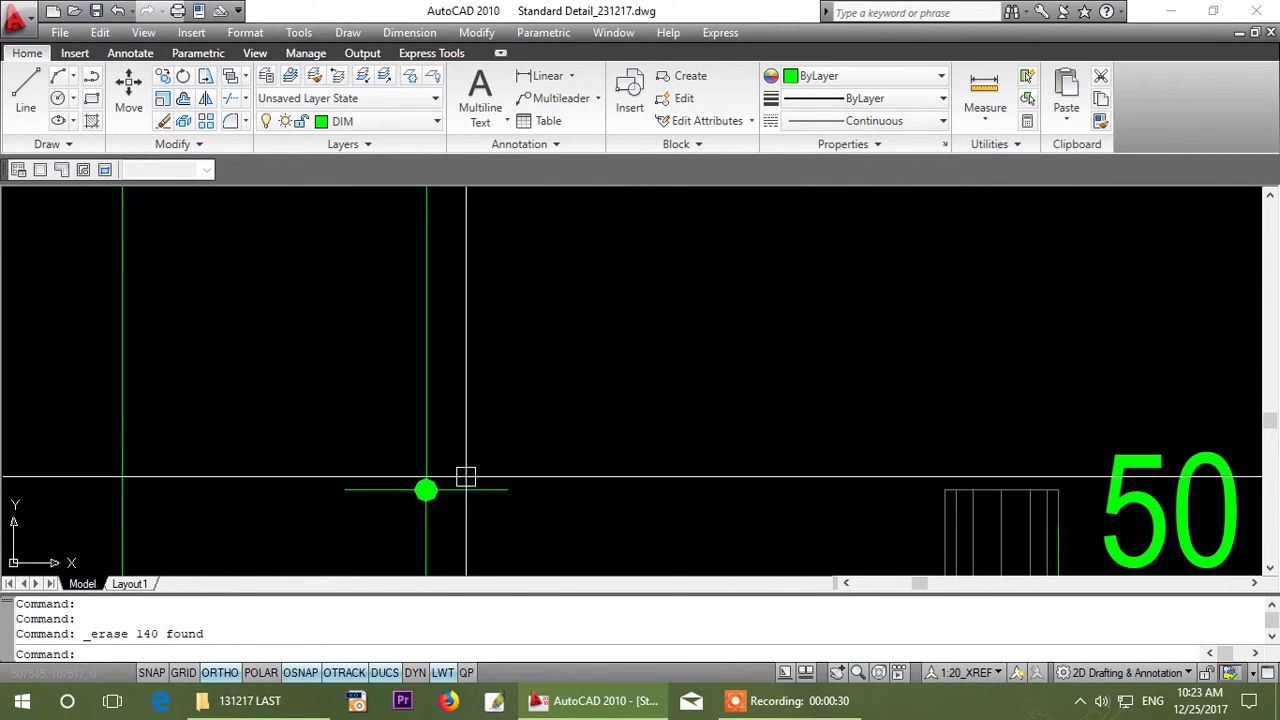
scroll(519, 424, down, 8)
middle_drag(694, 483, 511, 434)
scroll(449, 415, up, 2)
scroll(450, 405, up, 3)
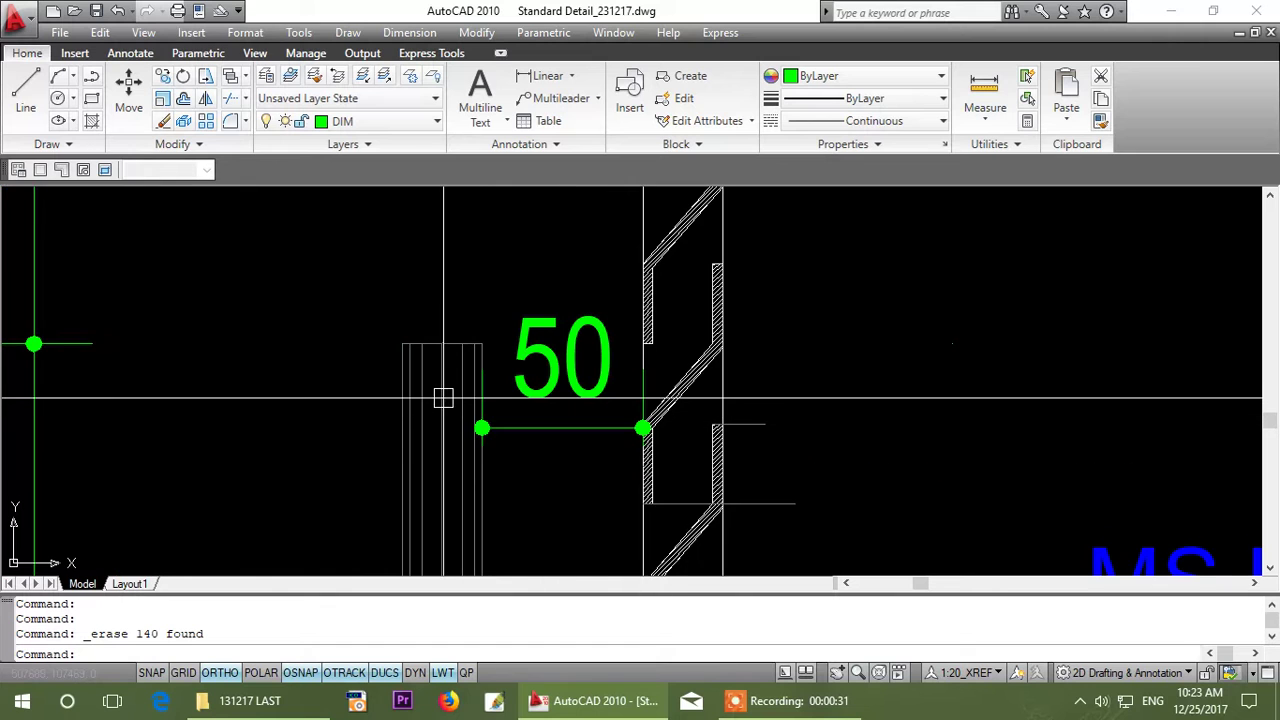
scroll(510, 391, down, 5)
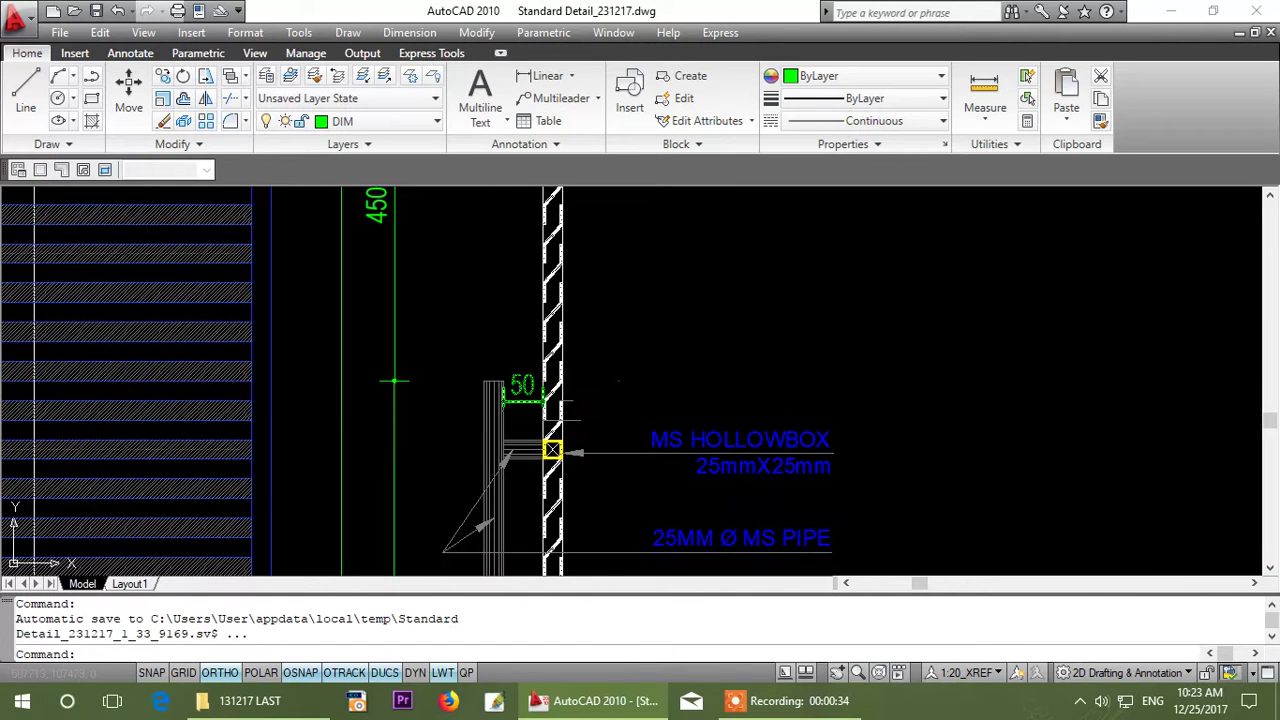
middle_drag(645, 373, 461, 373)
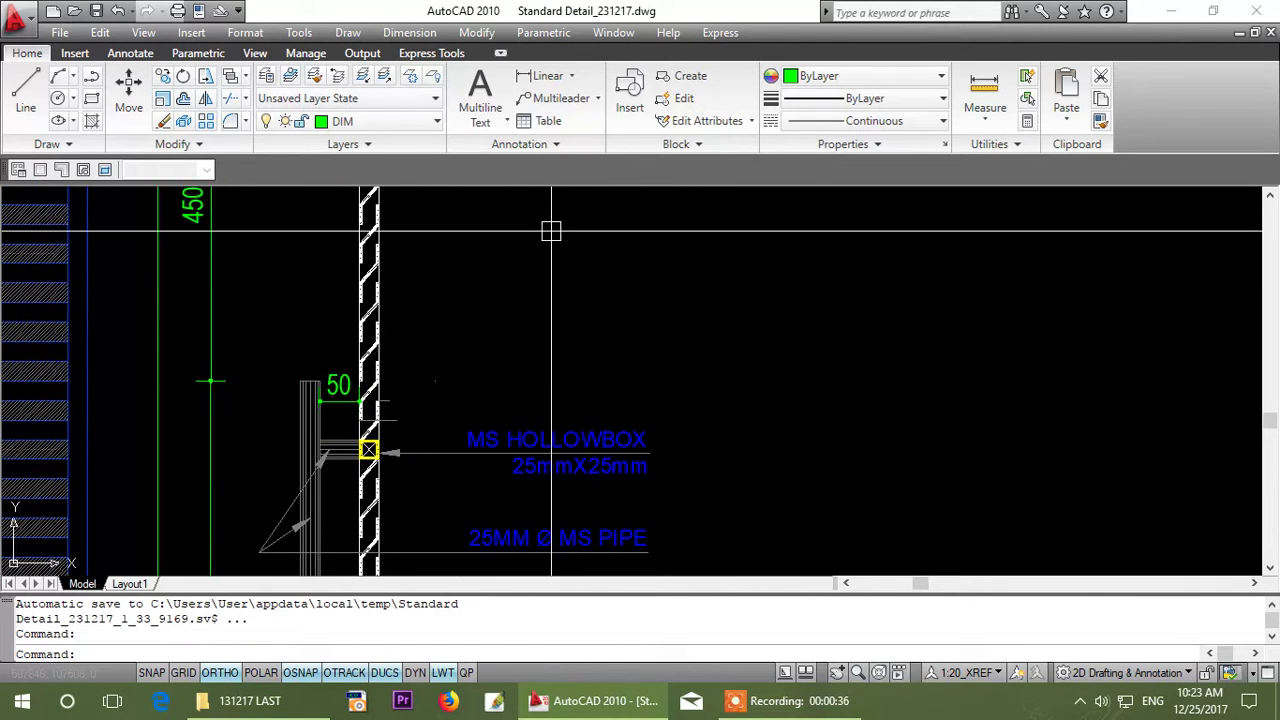
- Return to Liton_Plan_20-12-17.dwg and examine the Bed-02 and kitchen area of the floor plan
click(623, 32)
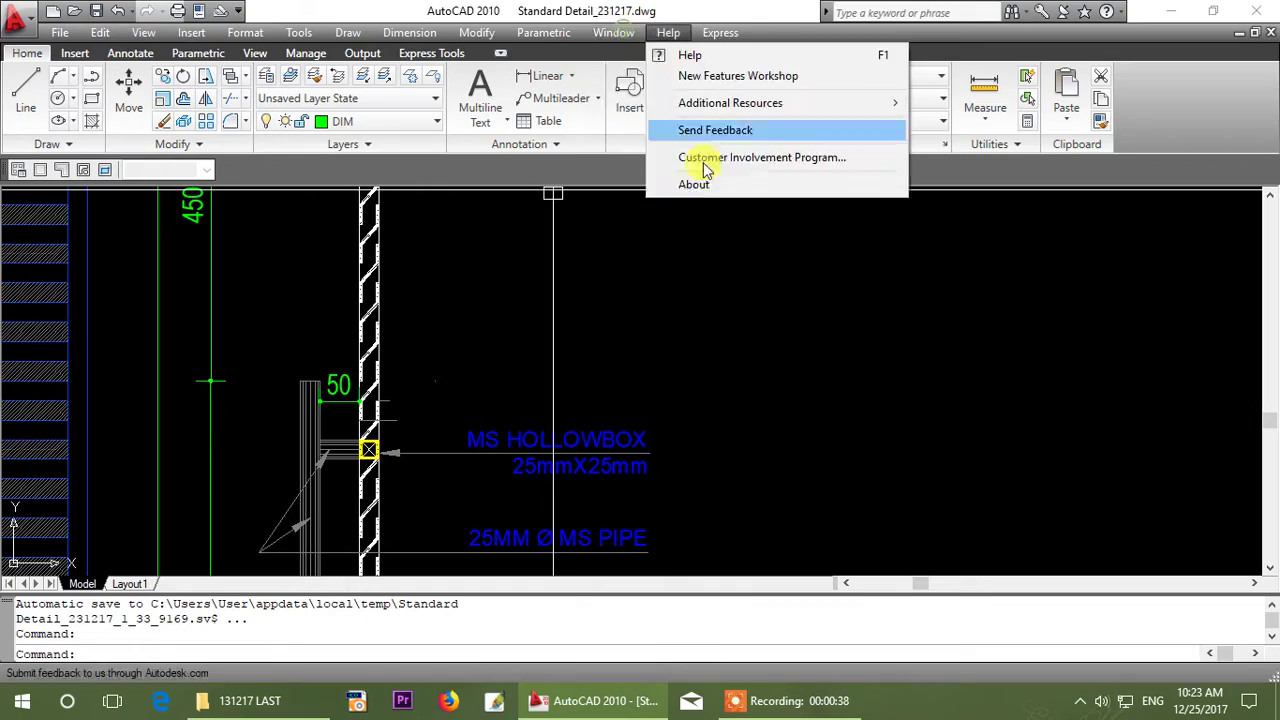
click(625, 238)
scroll(540, 320, down, 2)
scroll(540, 320, up, 6)
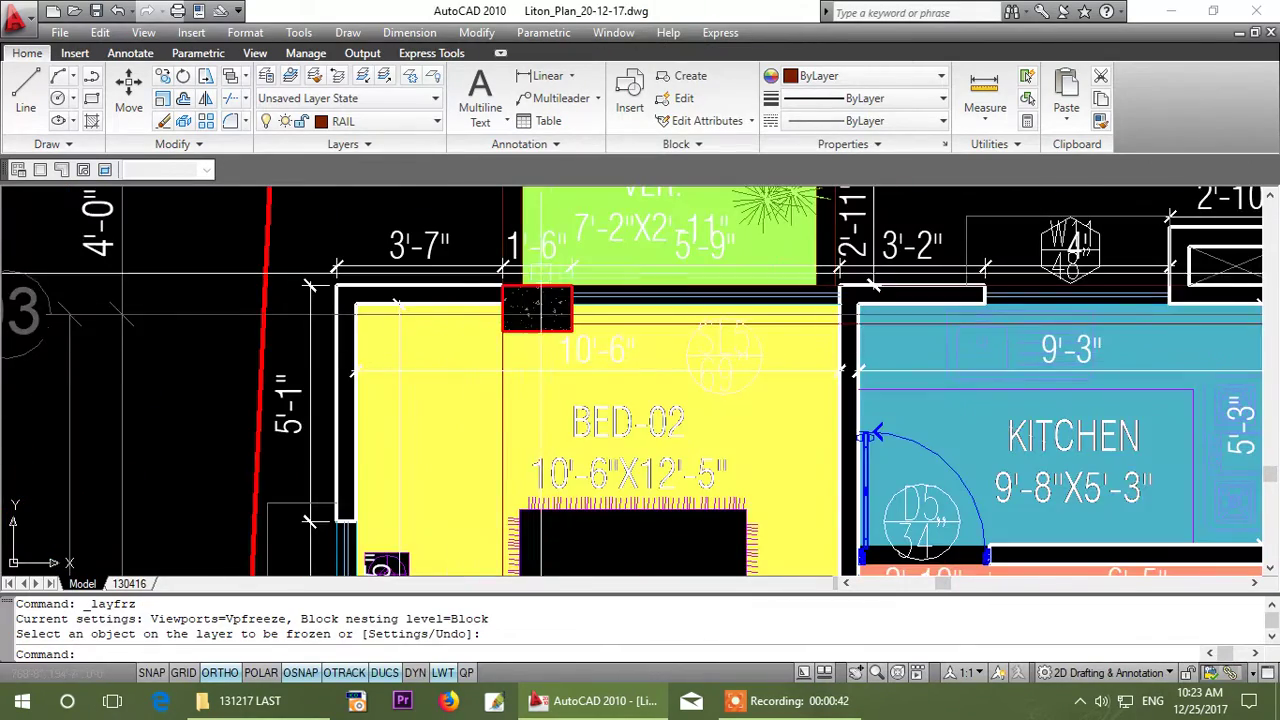
scroll(430, 330, down, 3)
mouse_move(633, 344)
middle_down()
mouse_move(420, 350)
mouse_move(671, 347)
middle_up()
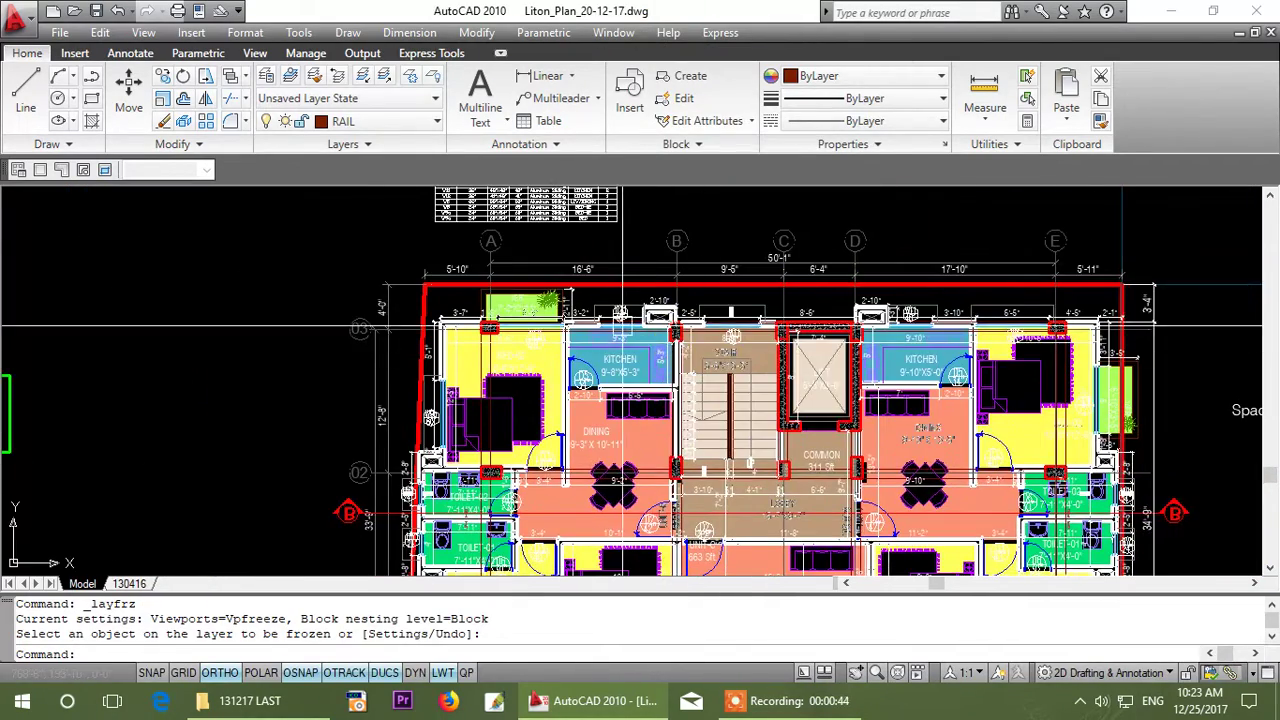
- Bring up Standard Detail_231217.dwg again and examine the railing elevation and section in the verandah detail
click(610, 33)
click(672, 224)
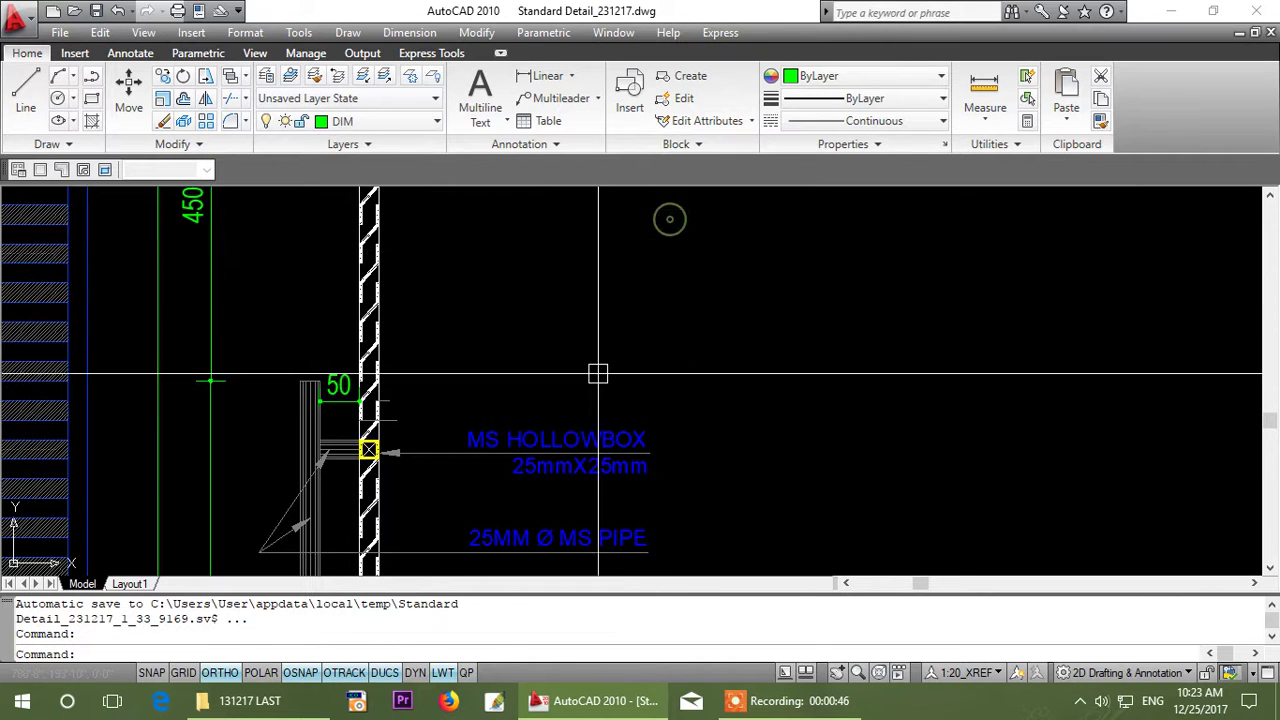
scroll(574, 391, down, 3)
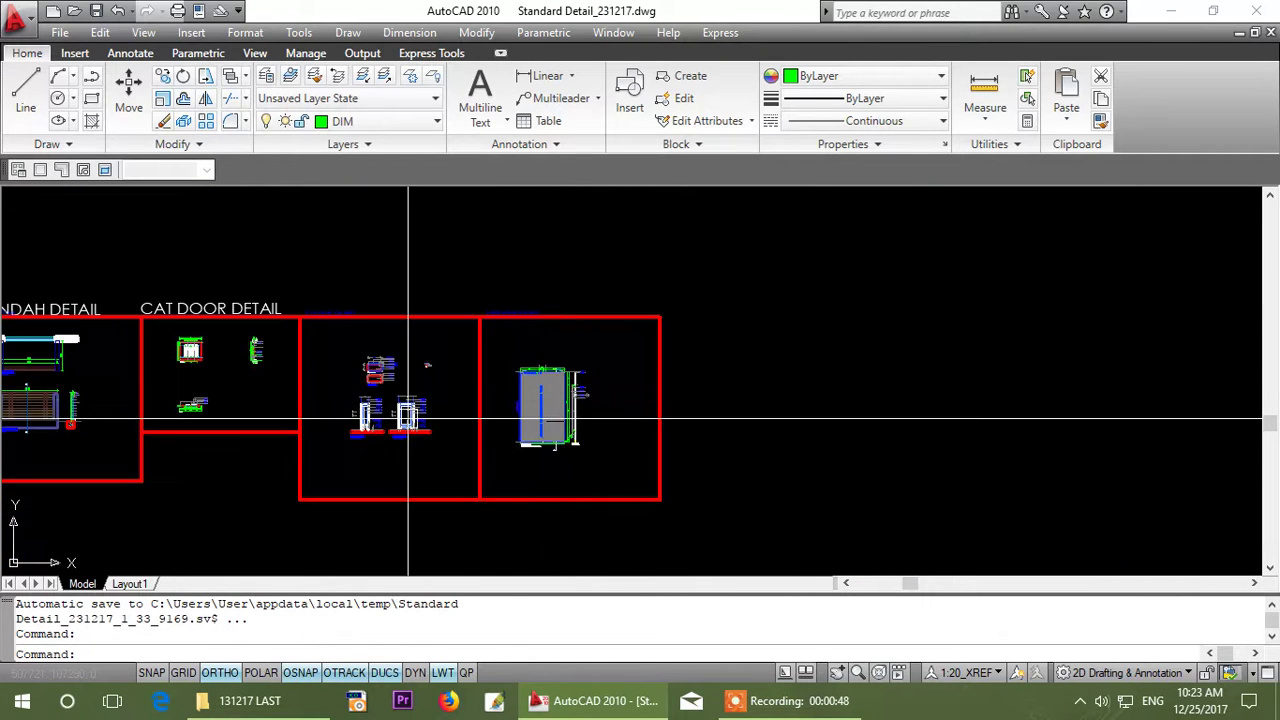
middle_drag(355, 445, 565, 439)
scroll(333, 372, up, 4)
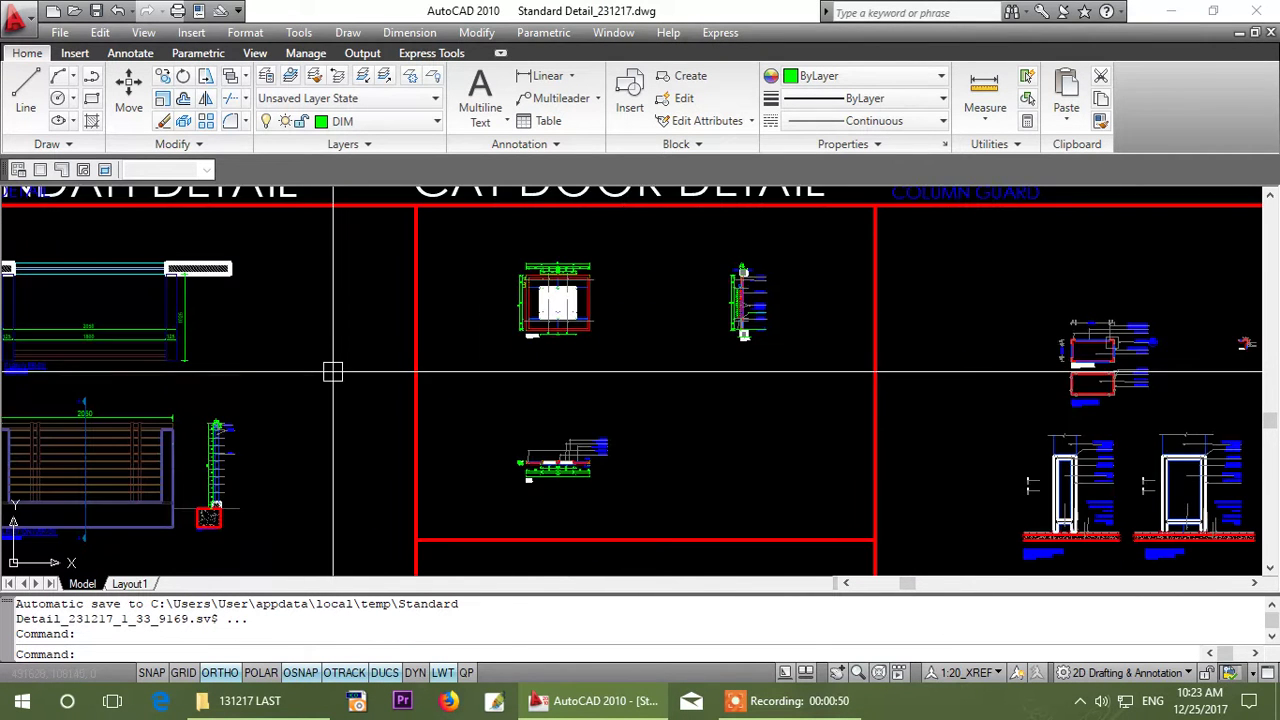
scroll(170, 482, up, 7)
scroll(500, 506, down, 4)
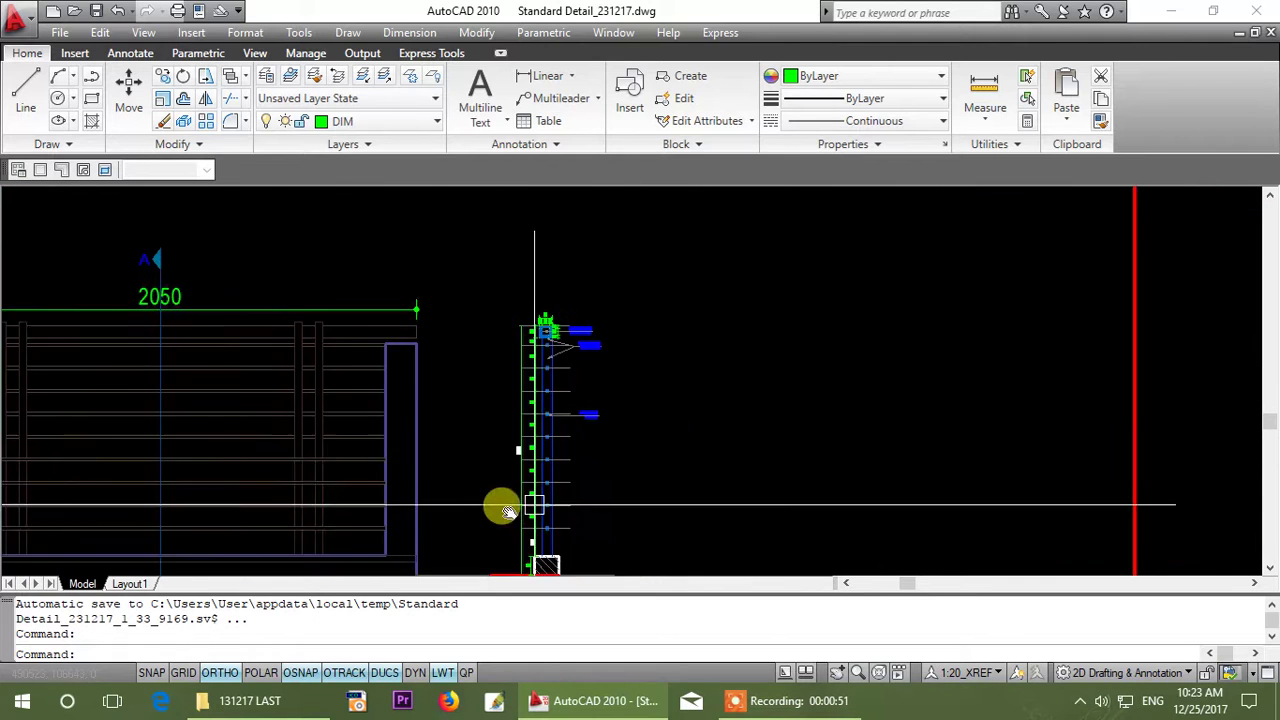
scroll(546, 428, up, 3)
scroll(545, 417, down, 5)
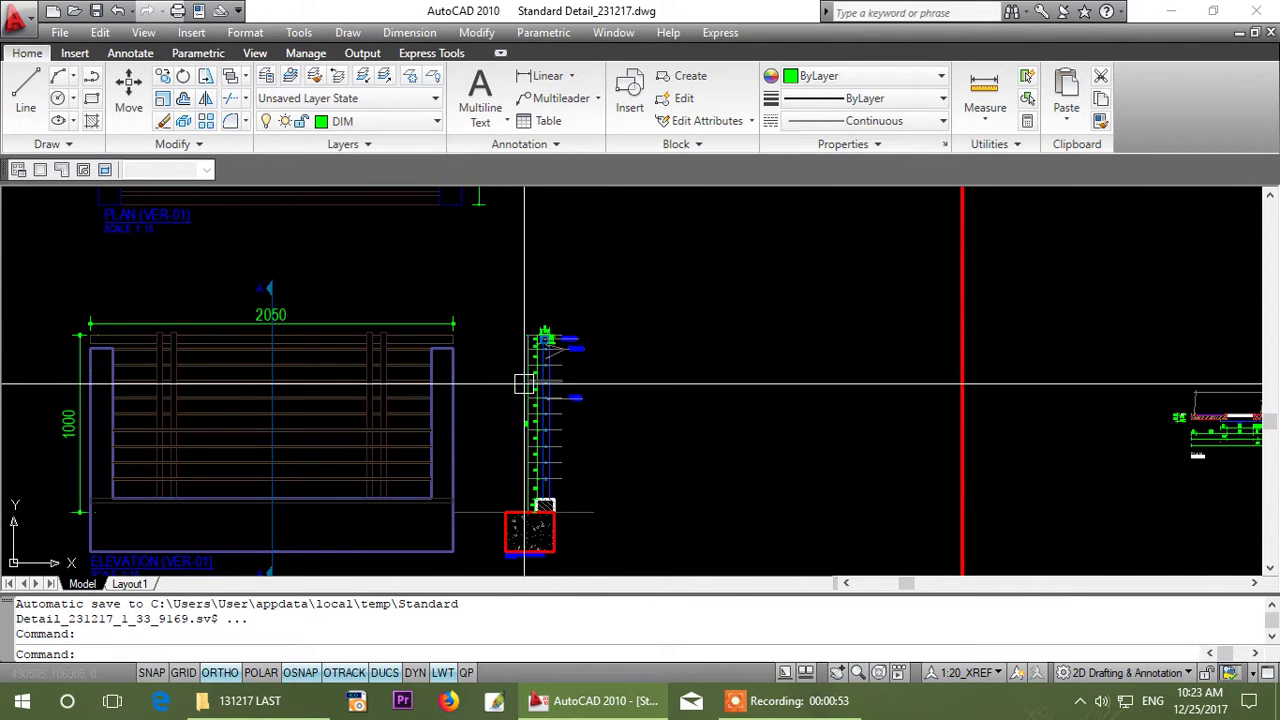
- Examine the cat door detail's plan, including its dimensions and wood and net notes
middle_drag(620, 434, 458, 297)
middle_drag(1085, 366, 294, 451)
scroll(257, 365, up, 8)
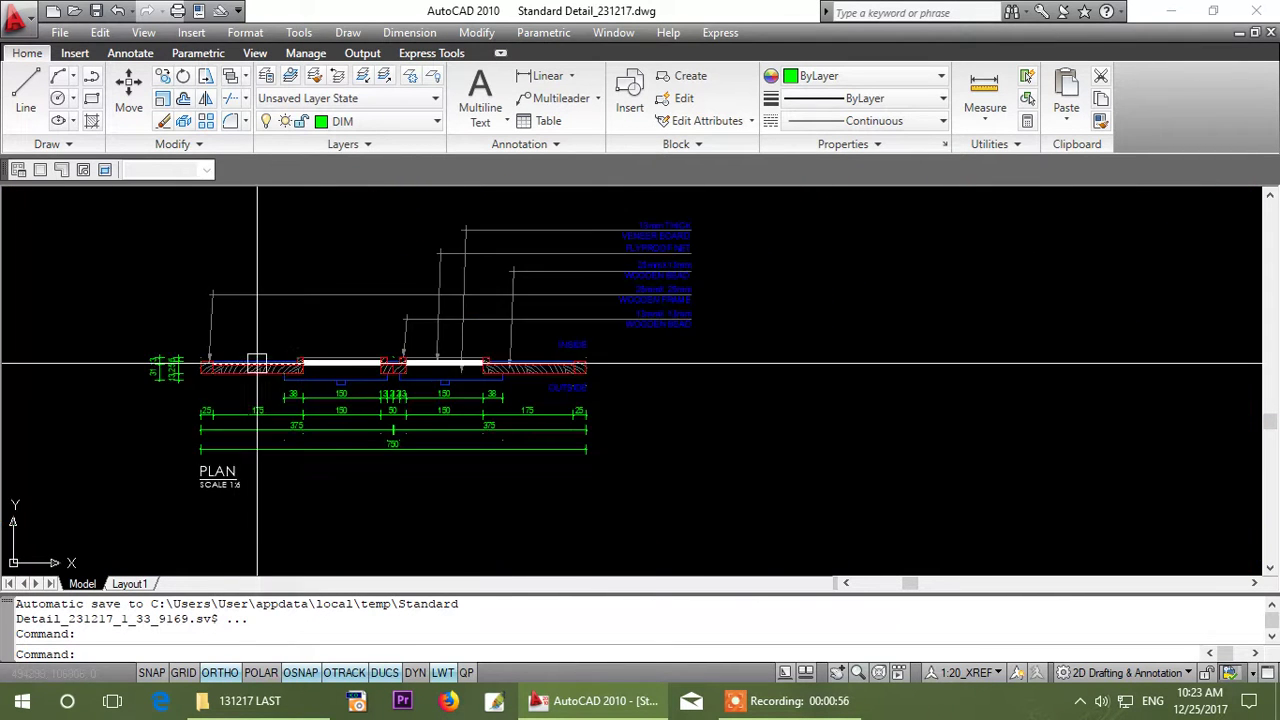
scroll(420, 405, down, 5)
scroll(690, 350, up, 4)
scroll(614, 420, down, 4)
scroll(496, 421, up, 1)
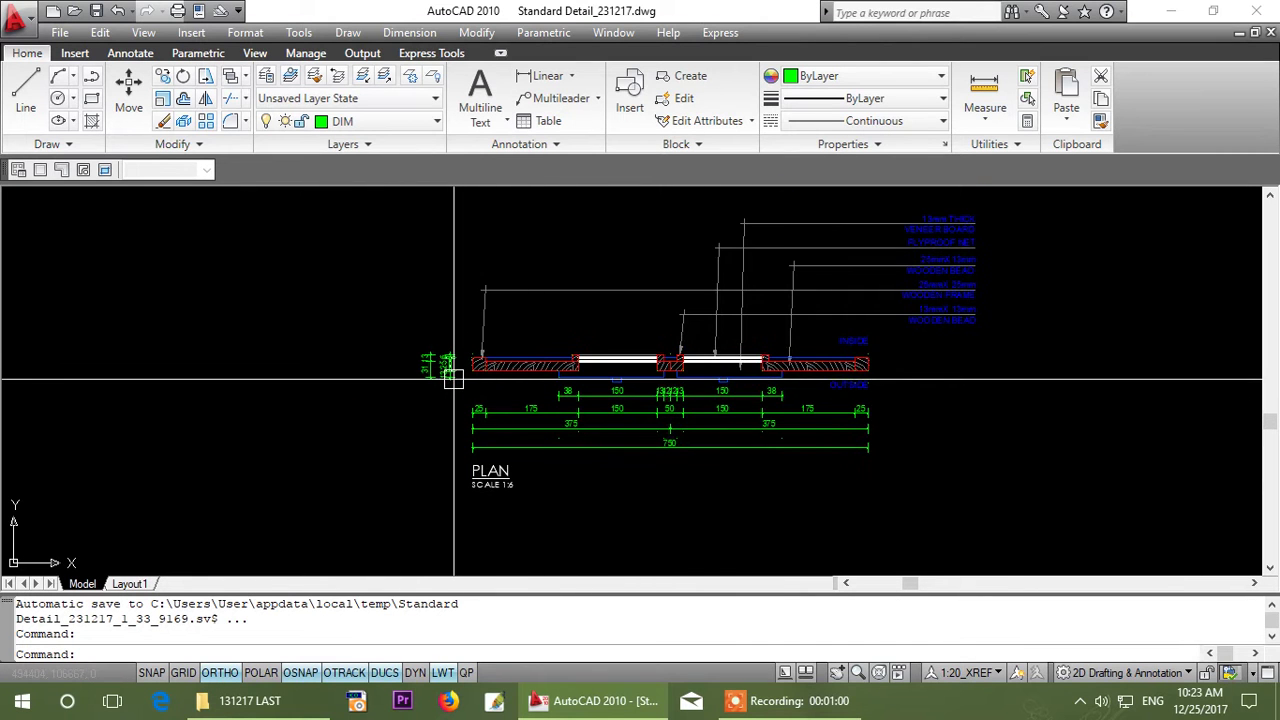
scroll(455, 380, up, 3)
scroll(420, 401, down, 5)
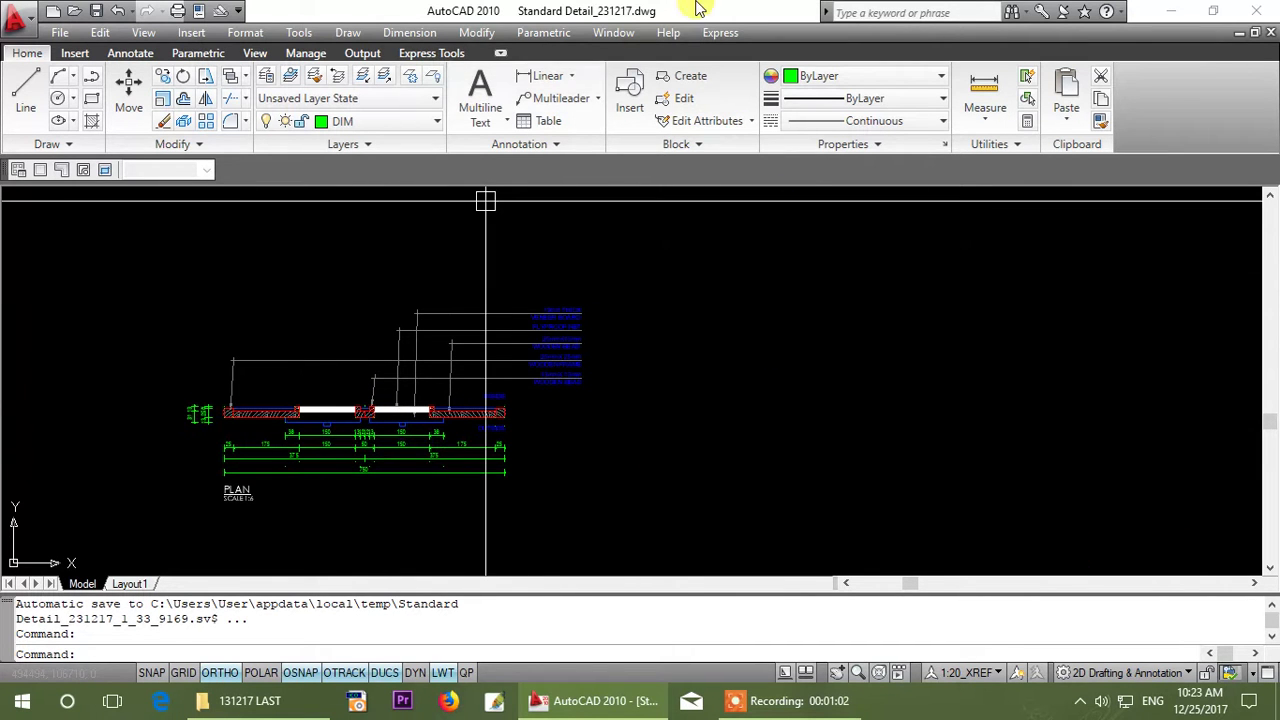
- Return to Liton_Plan_20-12-17.dwg and freeze the Room Color layer by picking a room's colour fill
click(612, 33)
click(653, 241)
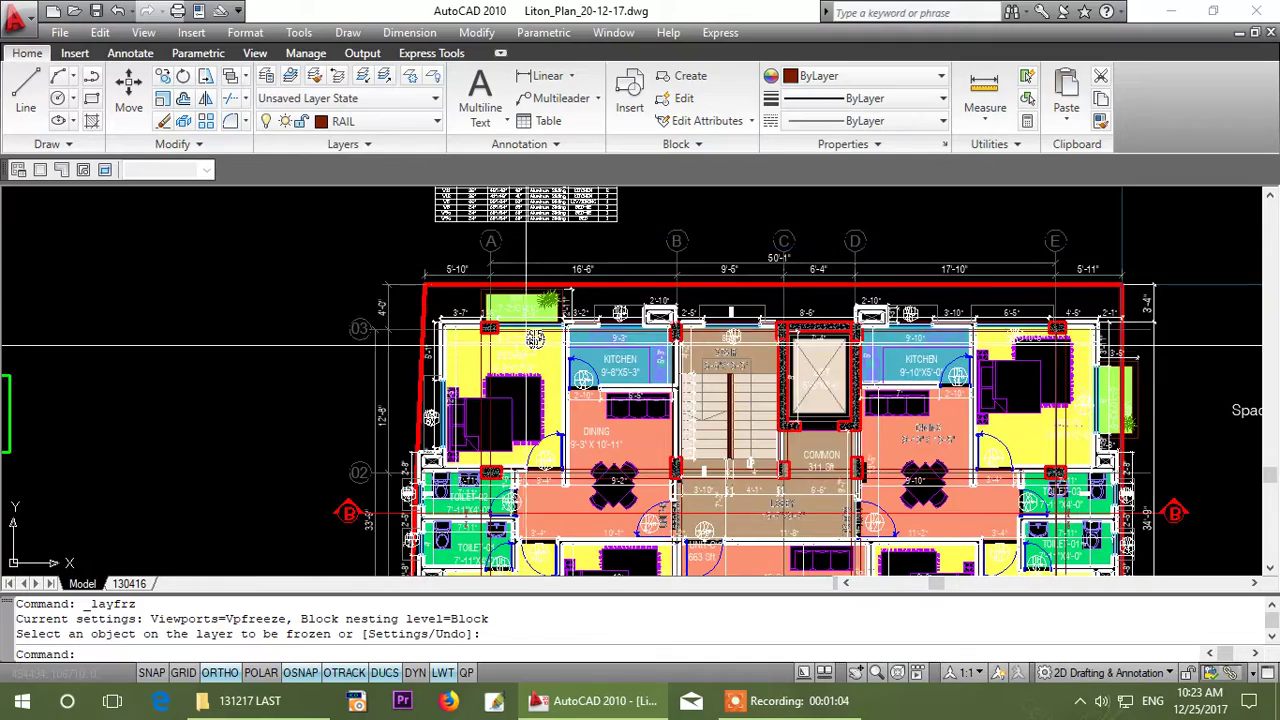
scroll(543, 280, up, 3)
click(410, 76)
scroll(622, 405, up, 5)
scroll(591, 401, down, 6)
click(616, 372)
key(Return)
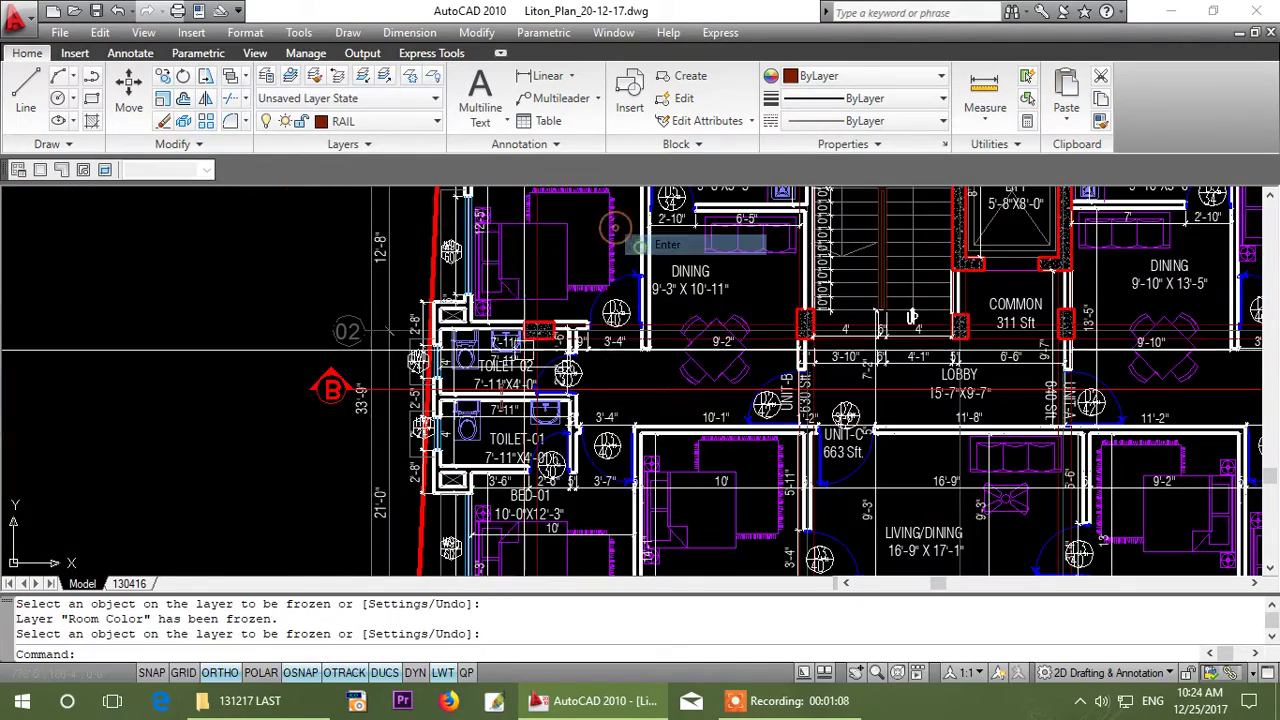
scroll(492, 378, down, 5)
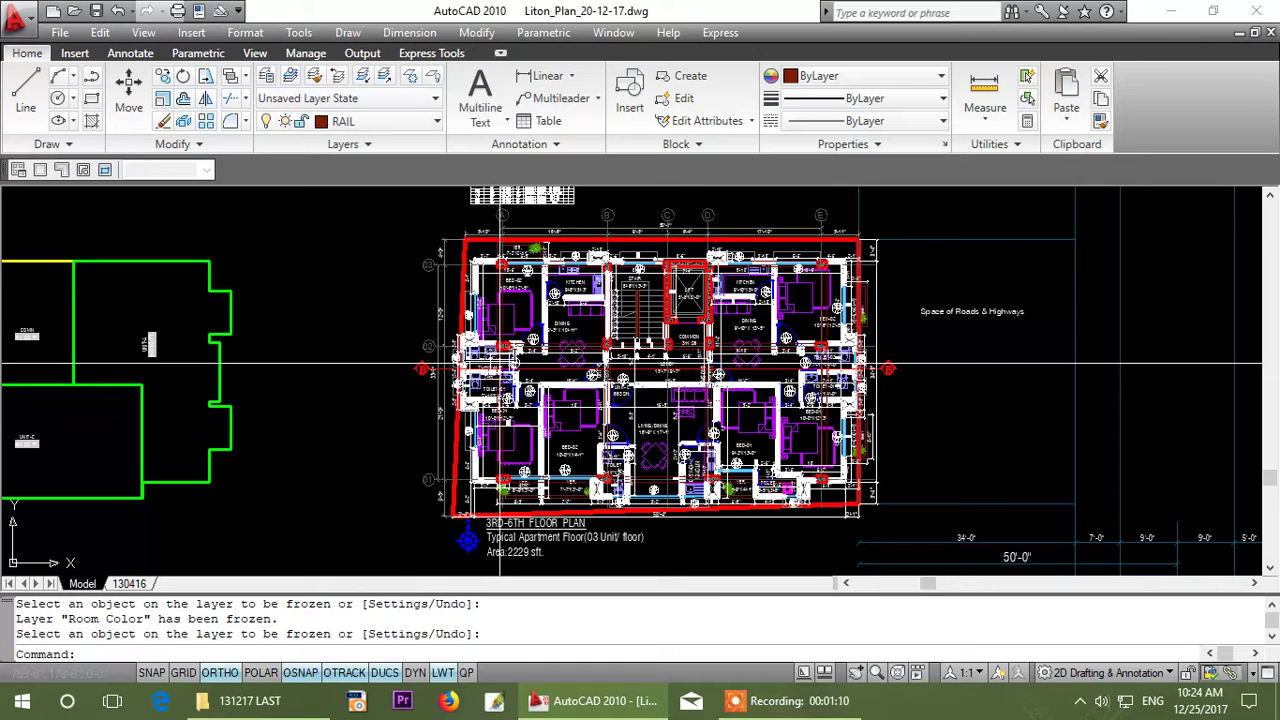
scroll(260, 345, down, 5)
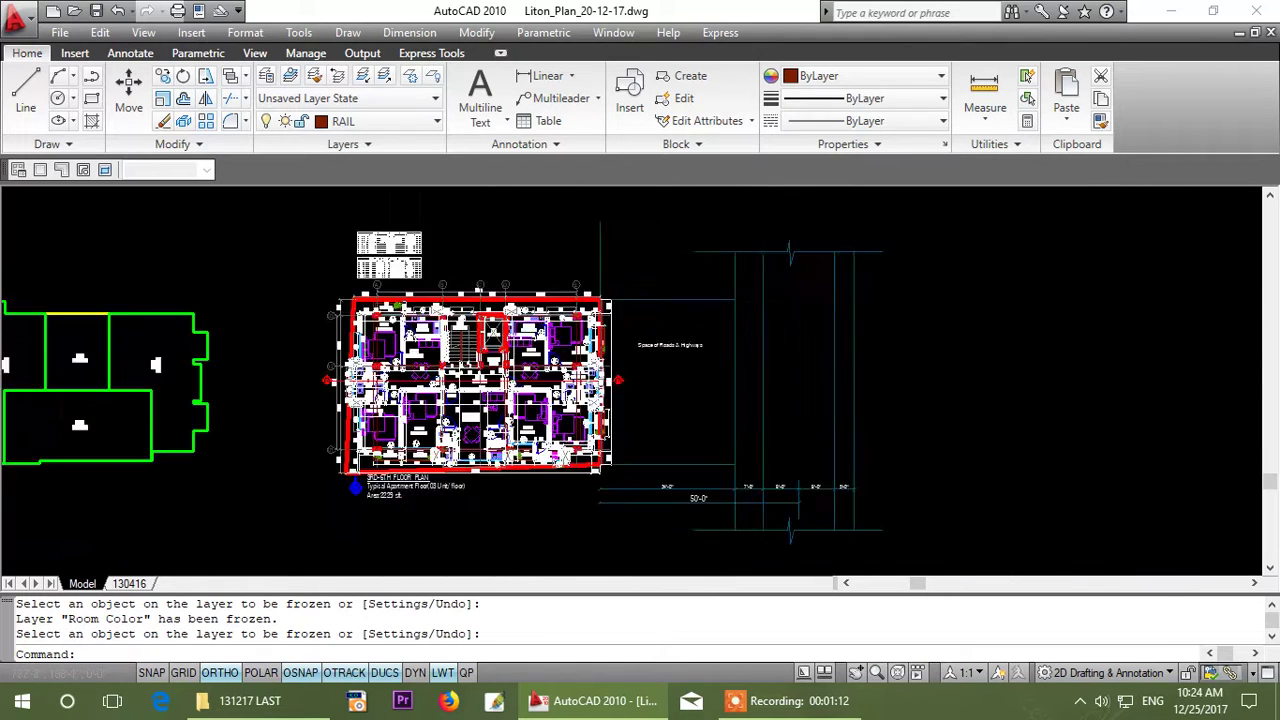
click(288, 277)
click(419, 371)
scroll(392, 356, up, 2)
click(197, 193)
click(678, 517)
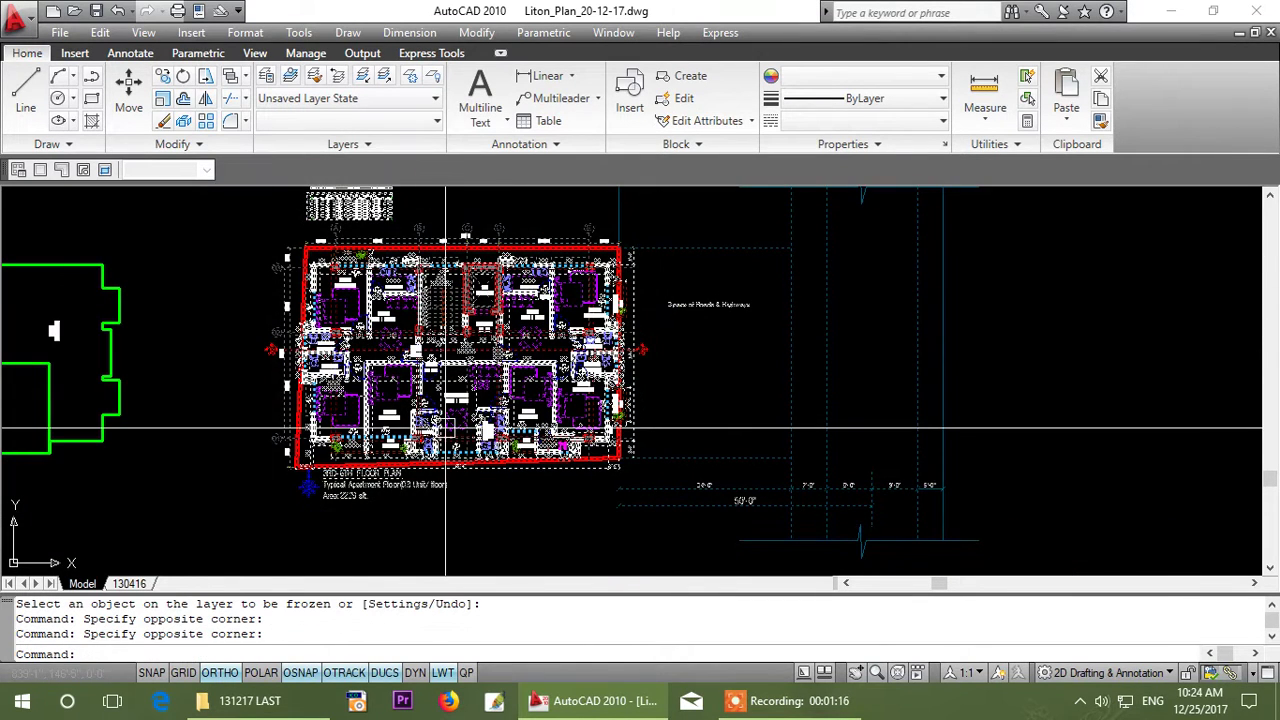
mouse_move(447, 431)
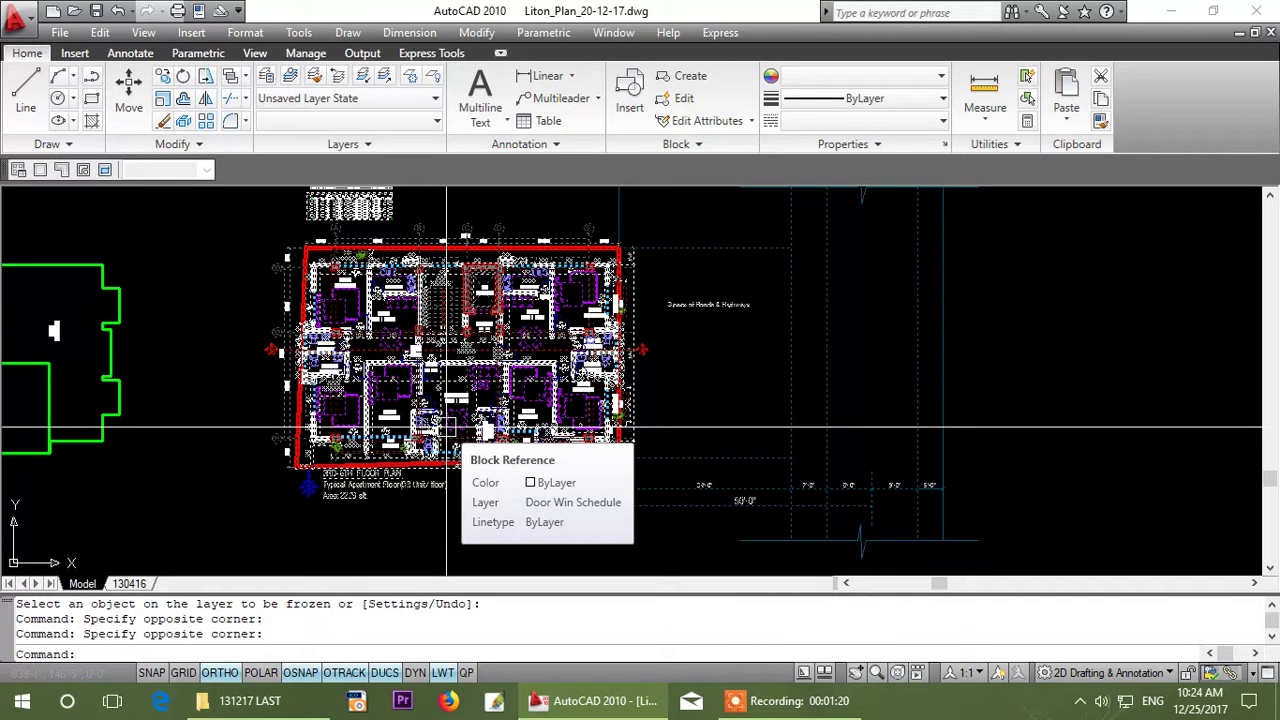
key(Escape)
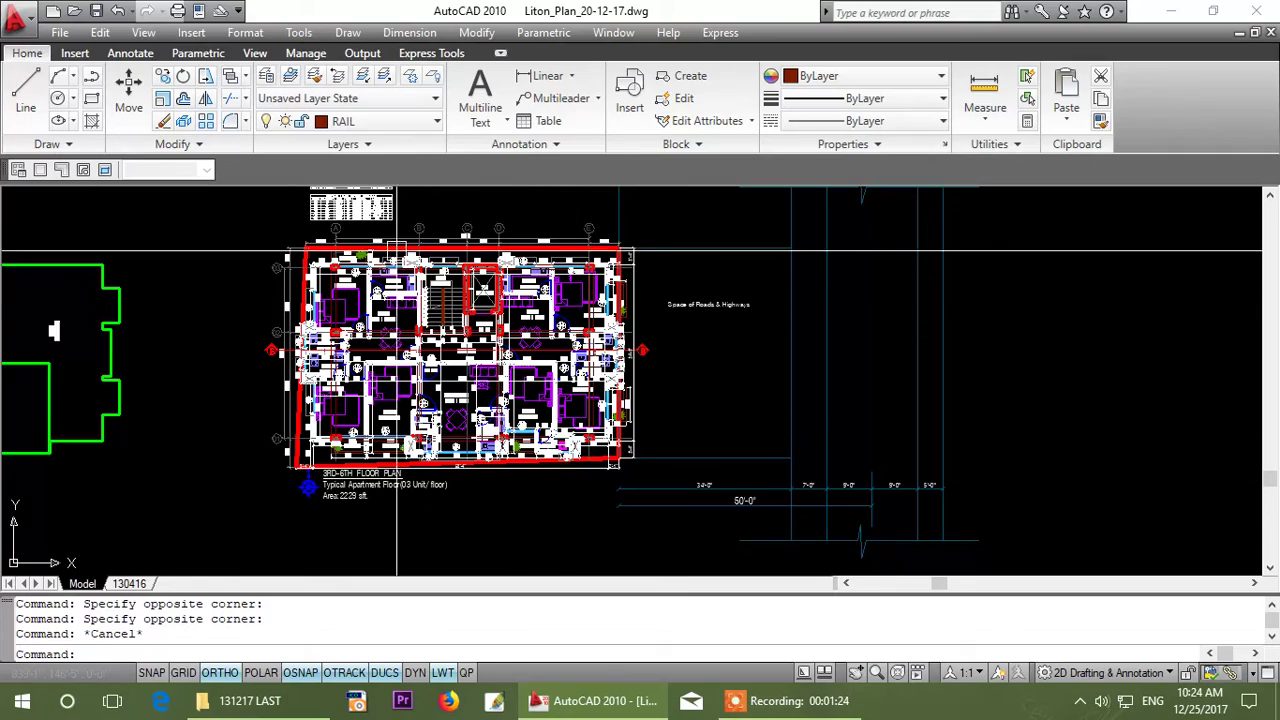
- Select Toilet-01 and Toilet-02 with their walls, fixtures and dimensions, and add the objects around the adjoining column
scroll(320, 350, up, 6)
scroll(343, 372, down, 1)
scroll(343, 385, up, 3)
click(210, 210)
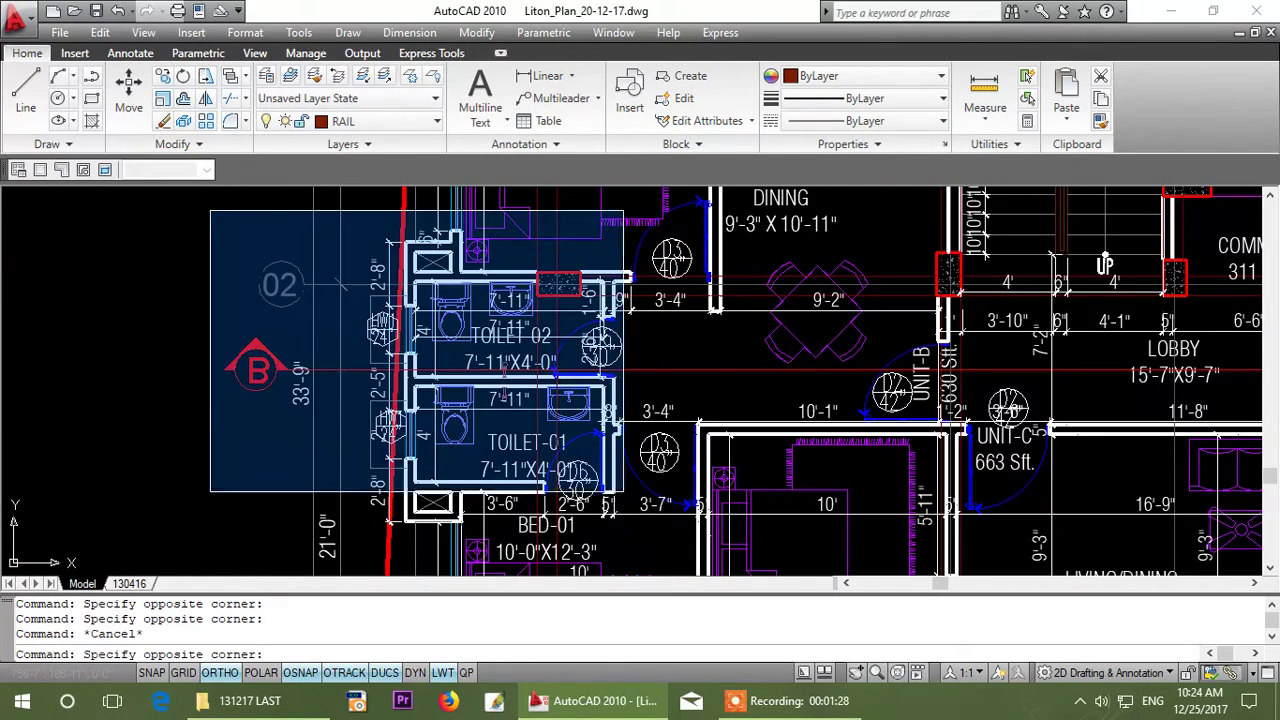
click(648, 537)
scroll(455, 385, up, 5)
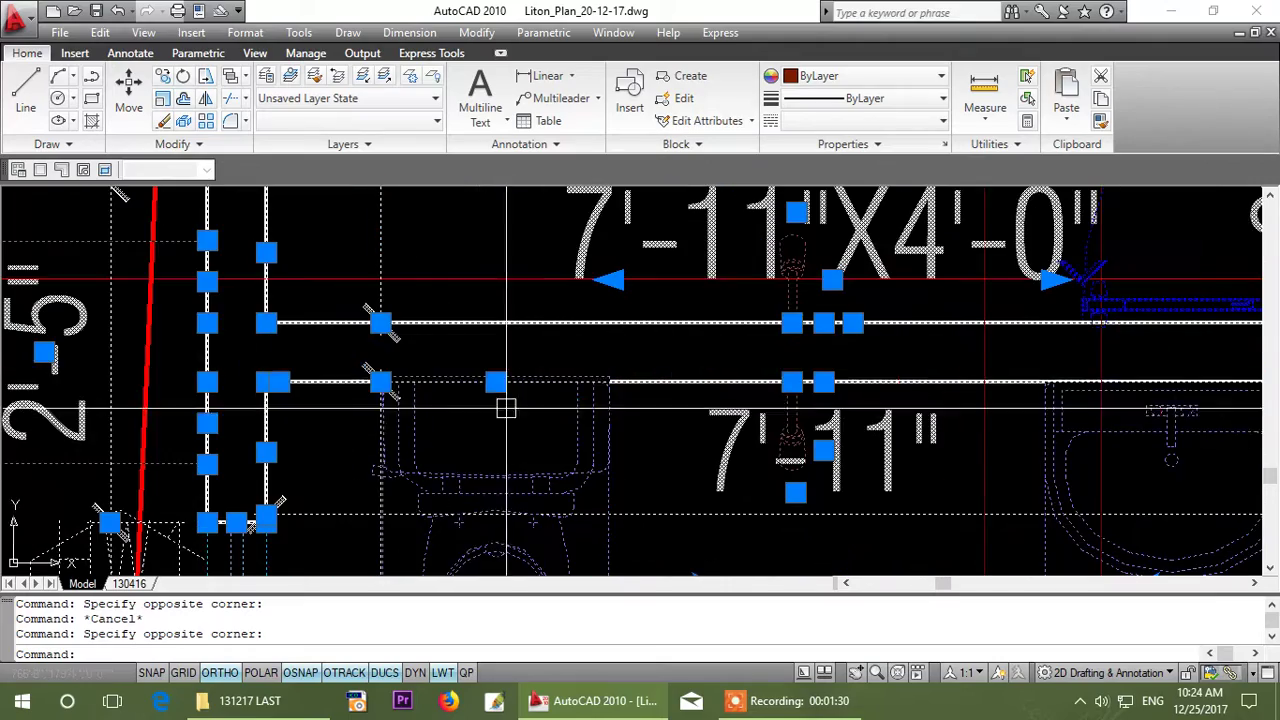
scroll(383, 400, down, 4)
scroll(491, 403, up, 4)
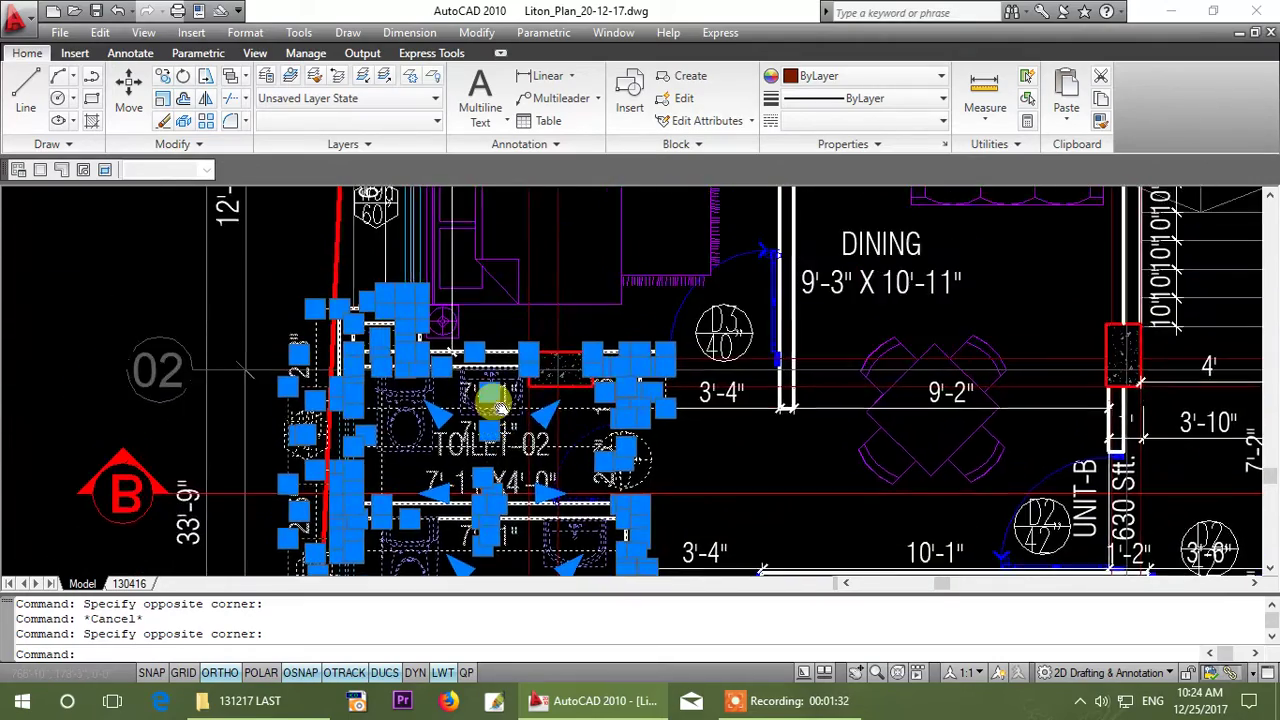
click(540, 408)
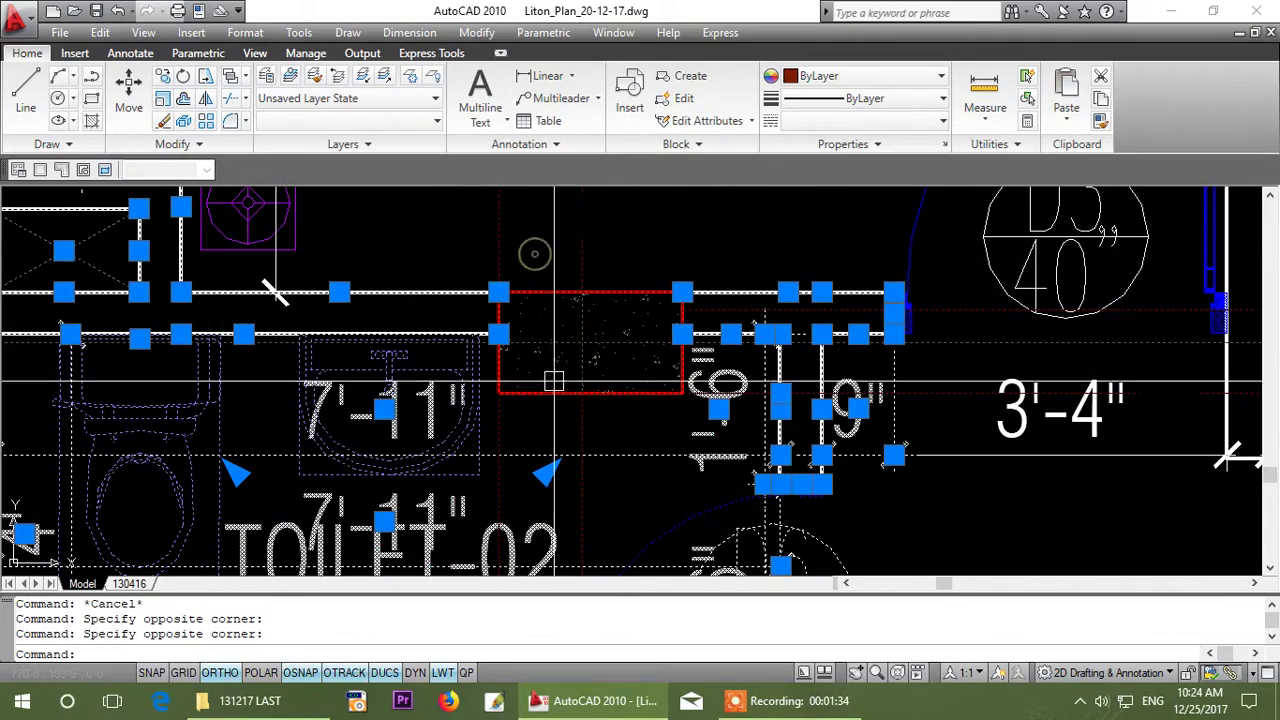
- Add everything lying within a window around Toilet-01, Toilet-02 and the adjoining column to the selection
scroll(498, 292, down, 8)
scroll(390, 390, up, 2)
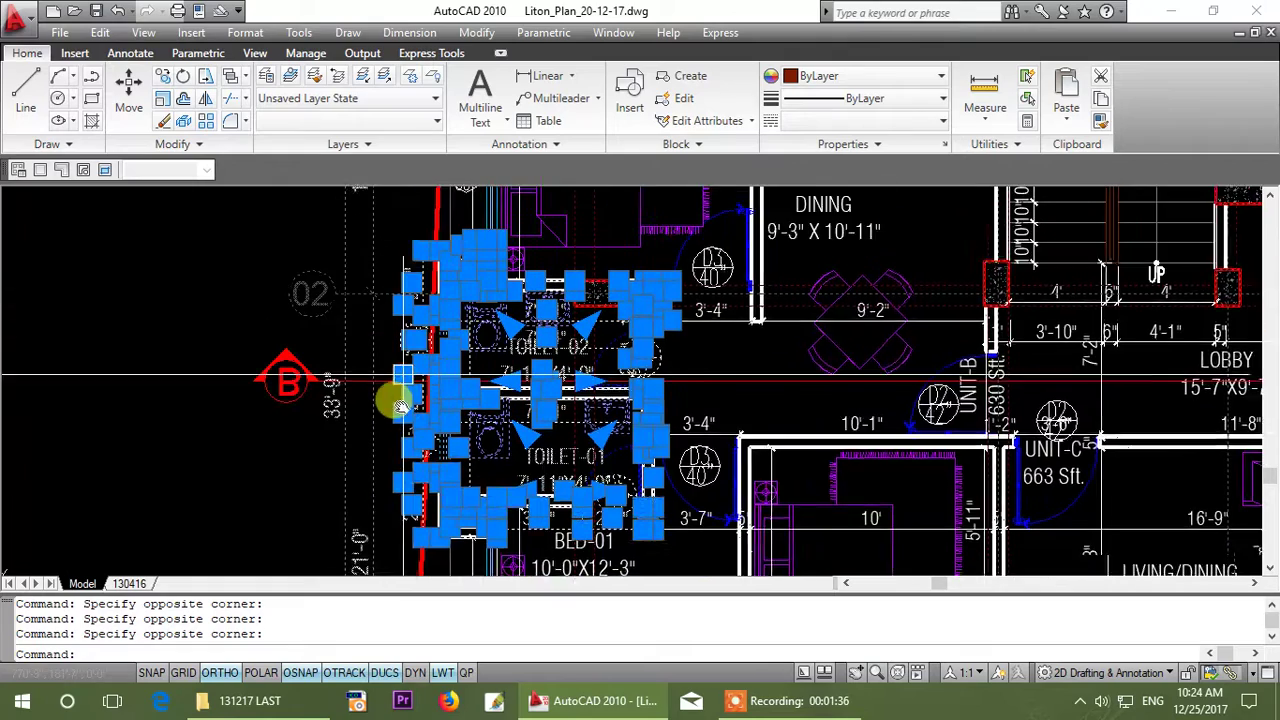
click(277, 262)
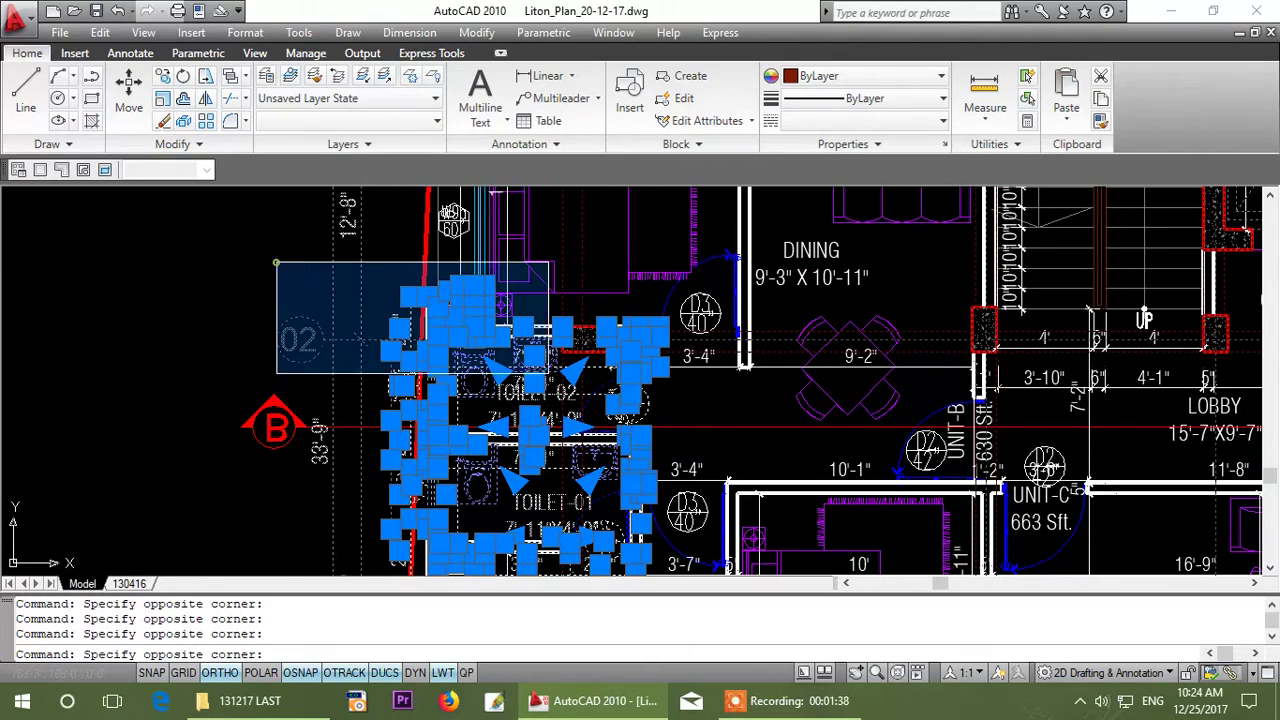
mouse_move(667, 506)
middle_down()
mouse_move(653, 414)
mouse_move(640, 429)
middle_up()
click(666, 509)
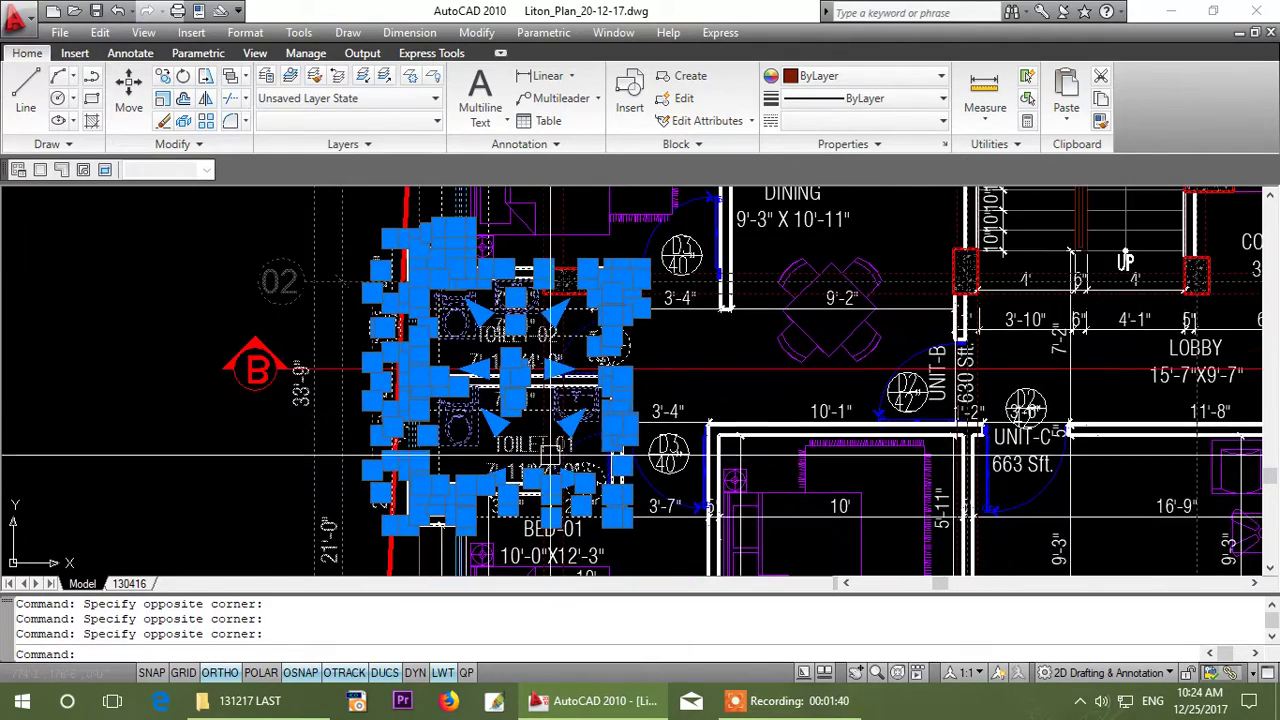
- Copy the selected toilets to the clipboard with a base point
scroll(498, 476, up, 3)
middle_drag(474, 512, 480, 480)
click(100, 33)
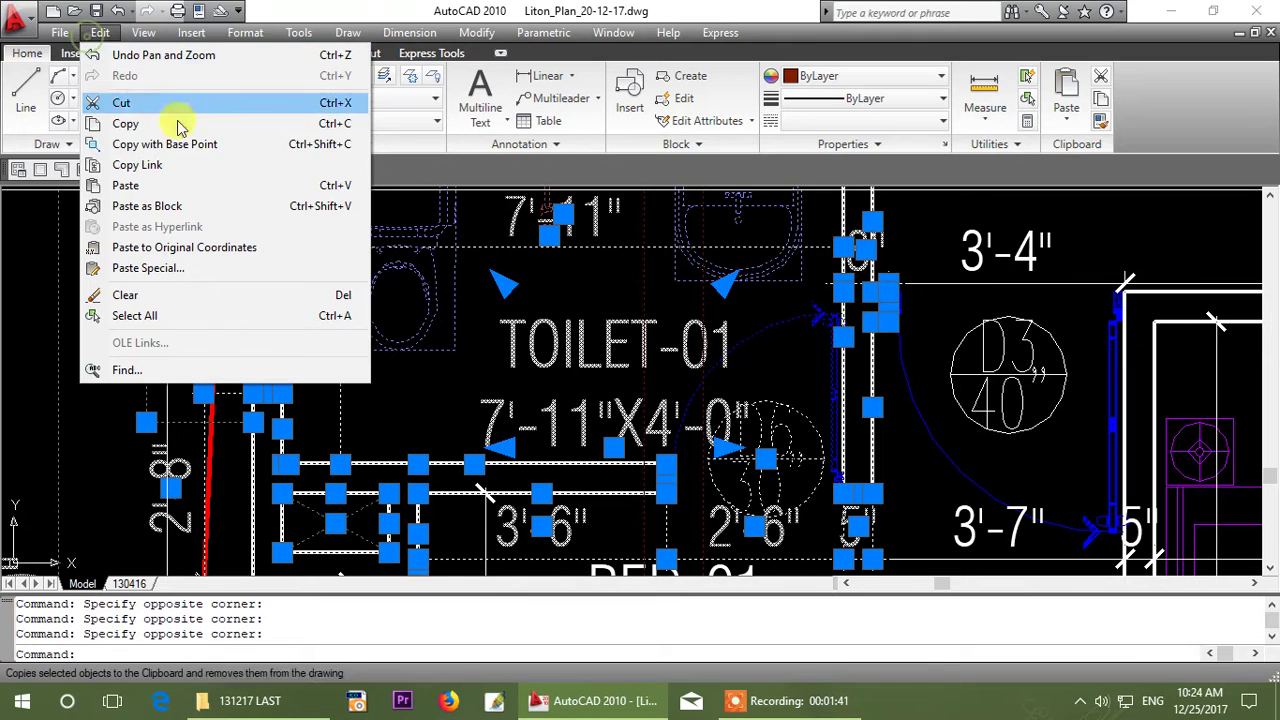
click(200, 146)
scroll(275, 335, up, 2)
middle_drag(202, 510, 222, 405)
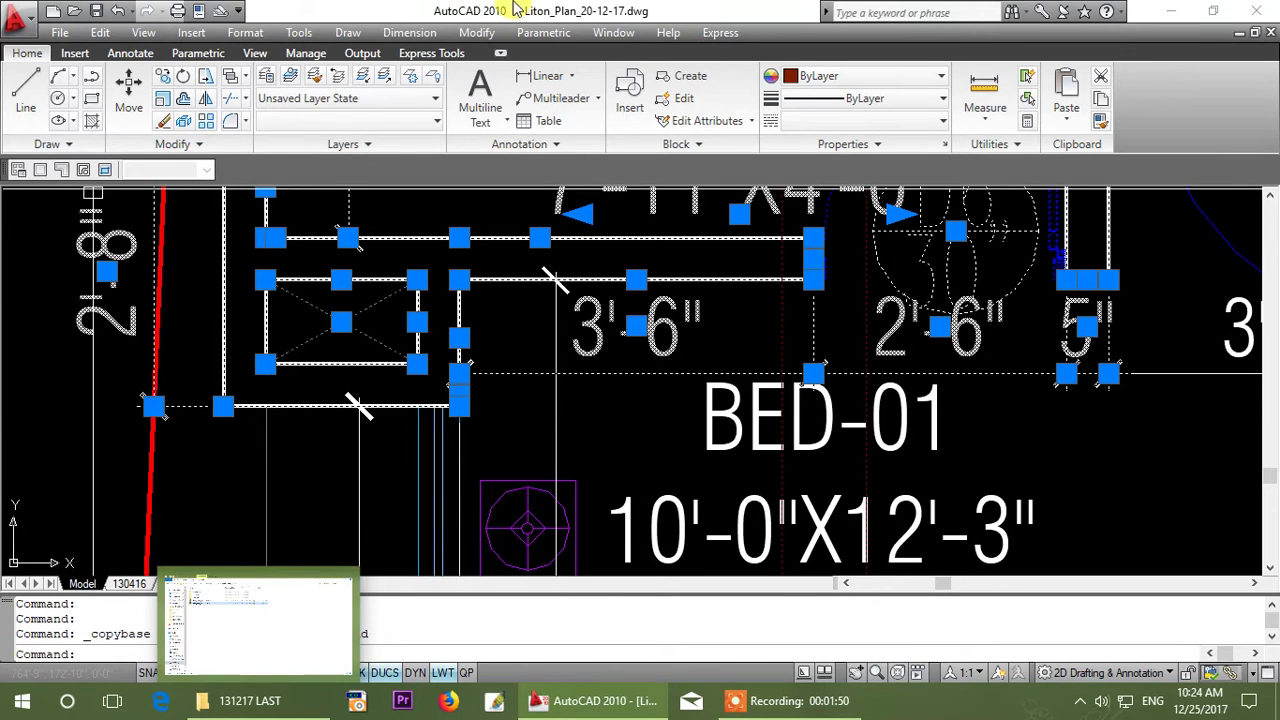
- Switch to Standard Detail_231217.dwg and paste the toilet plan in the empty area beyond the last red detail frame
click(605, 33)
click(660, 218)
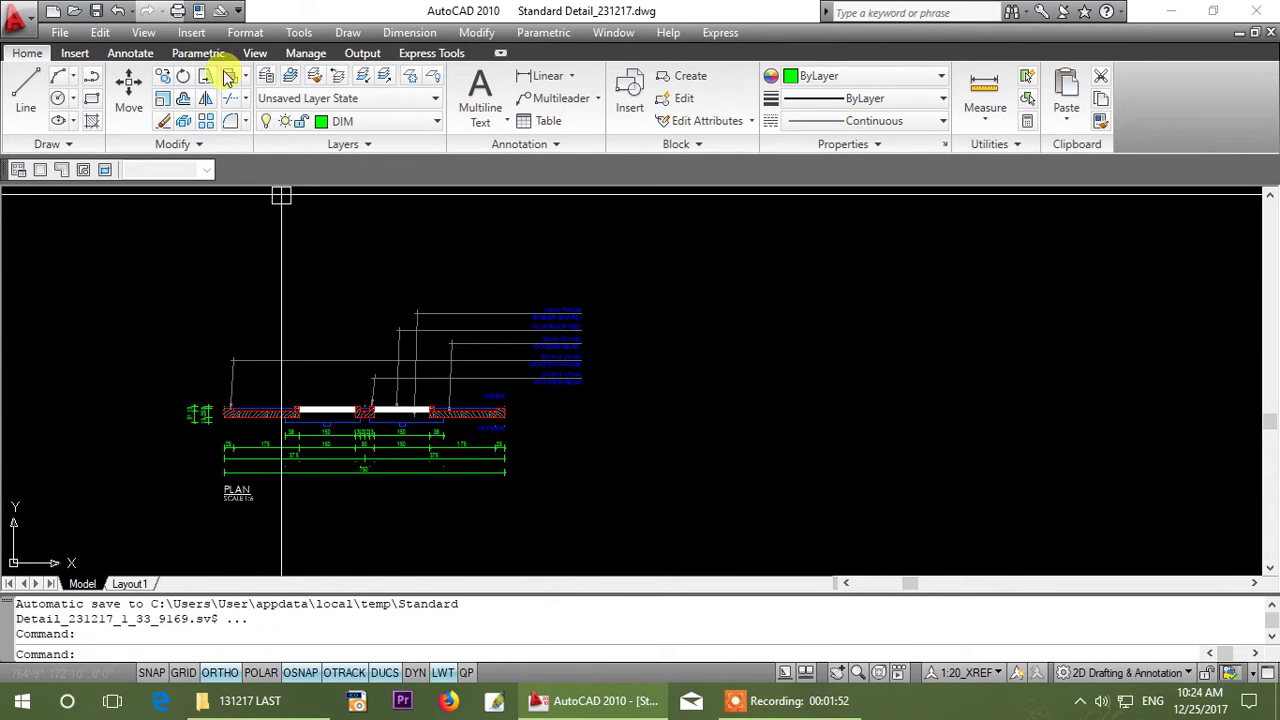
click(100, 33)
click(123, 186)
scroll(530, 390, up, 4)
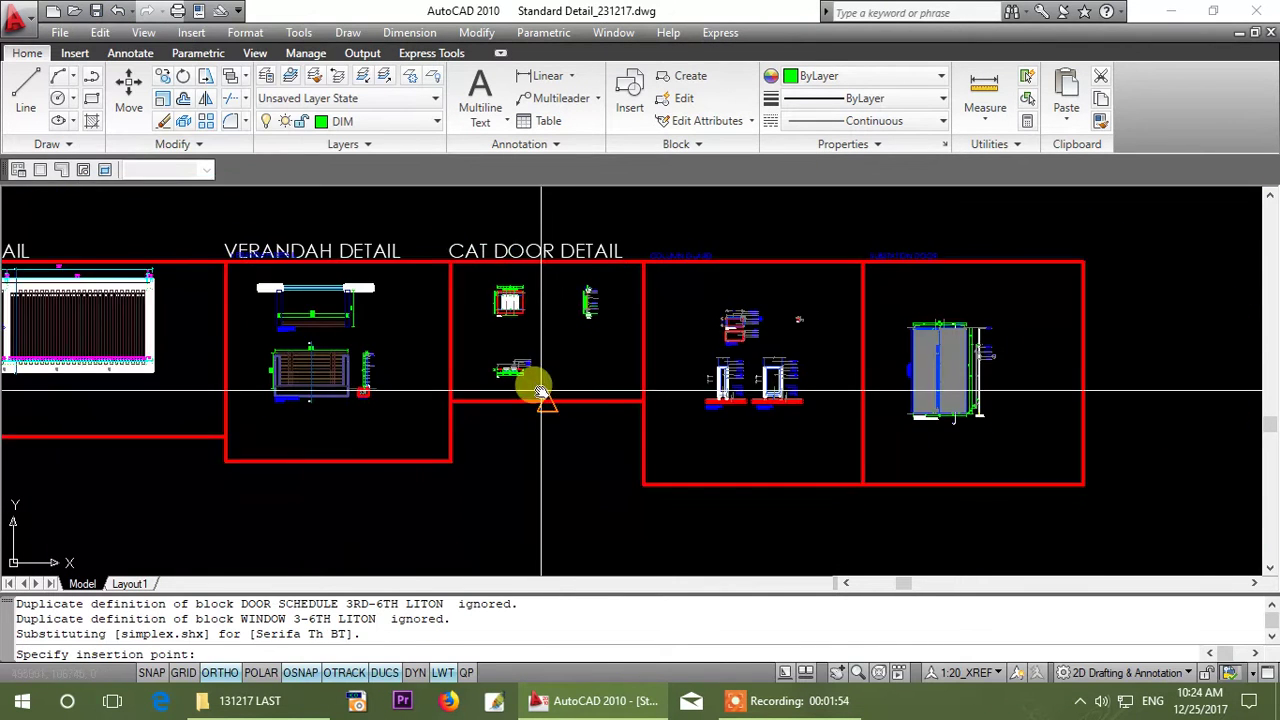
middle_drag(500, 397, 165, 393)
scroll(440, 372, up, 2)
click(520, 337)
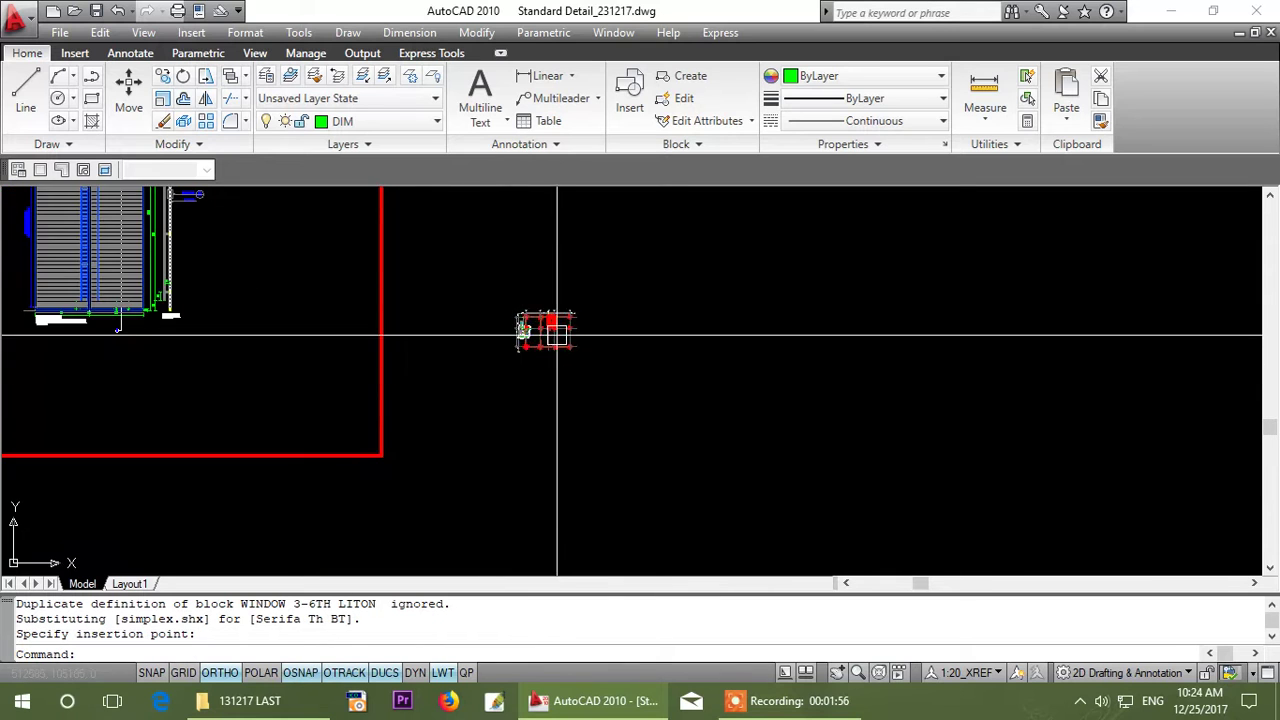
- Check the pasted toilets and structural grid, and save the standard detail drawing
scroll(555, 335, up, 4)
middle_drag(494, 331, 532, 380)
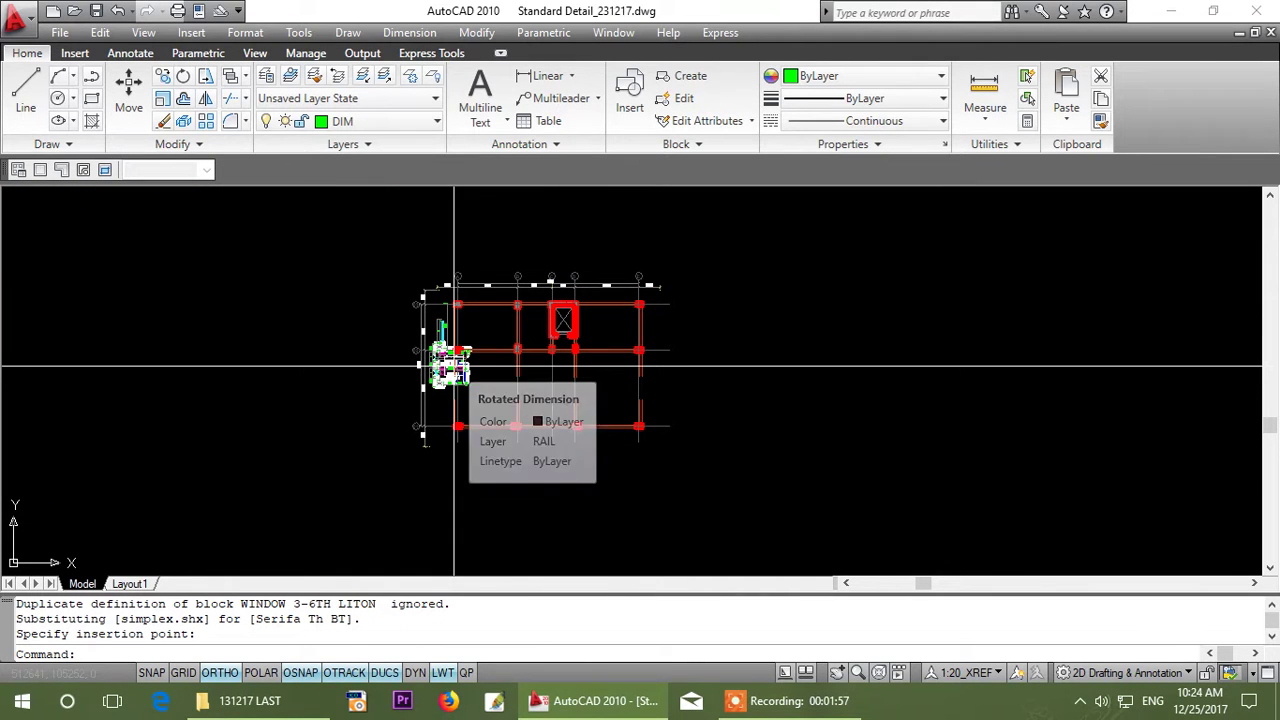
scroll(308, 397, down, 4)
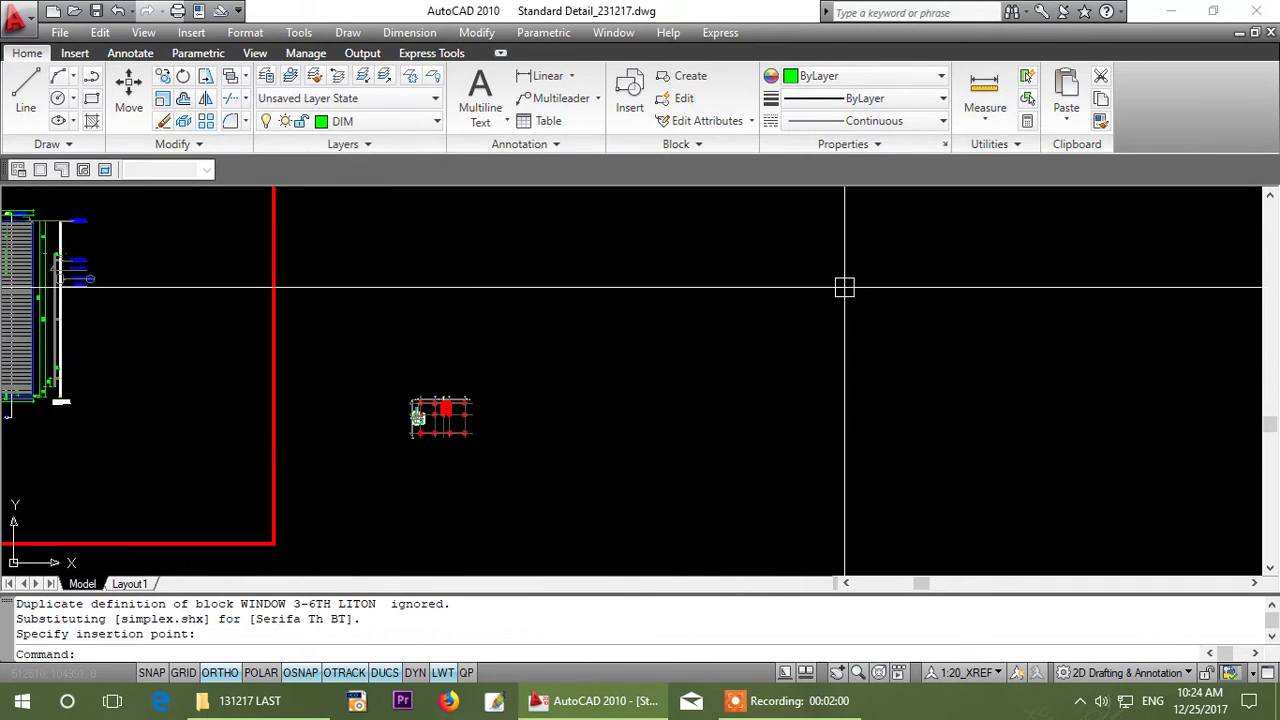
scroll(480, 414, up, 6)
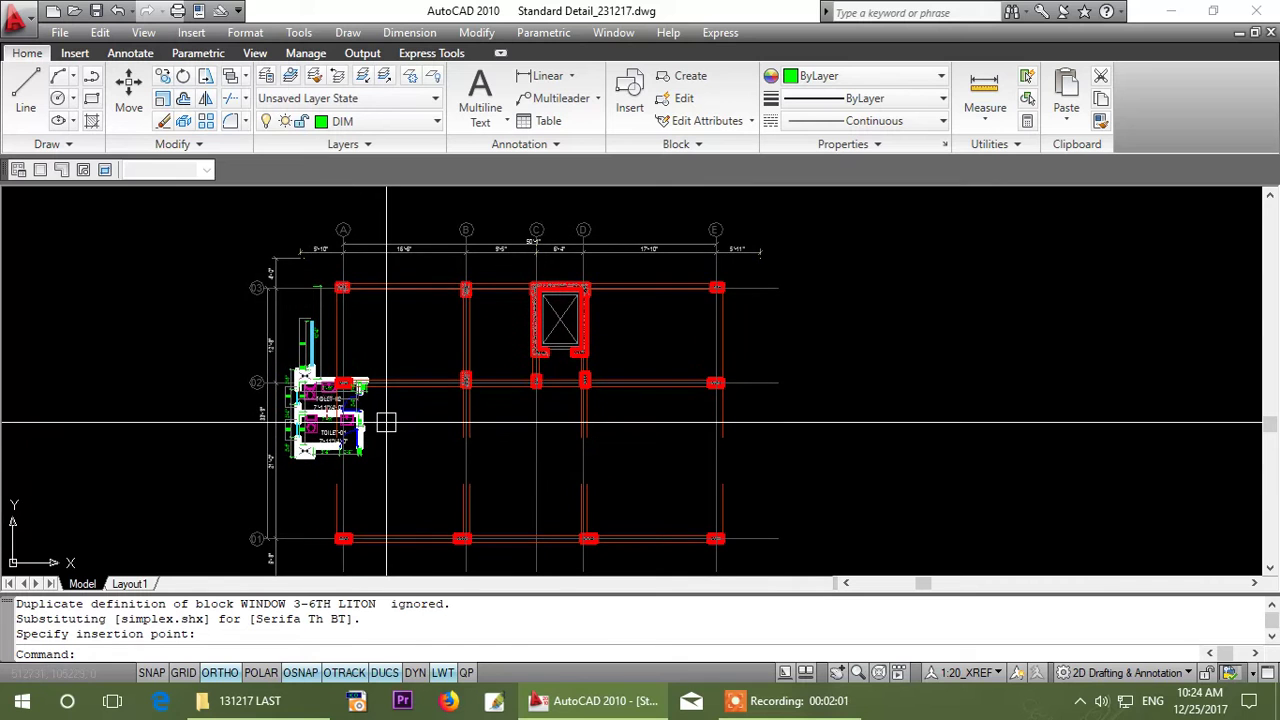
scroll(321, 366, up, 5)
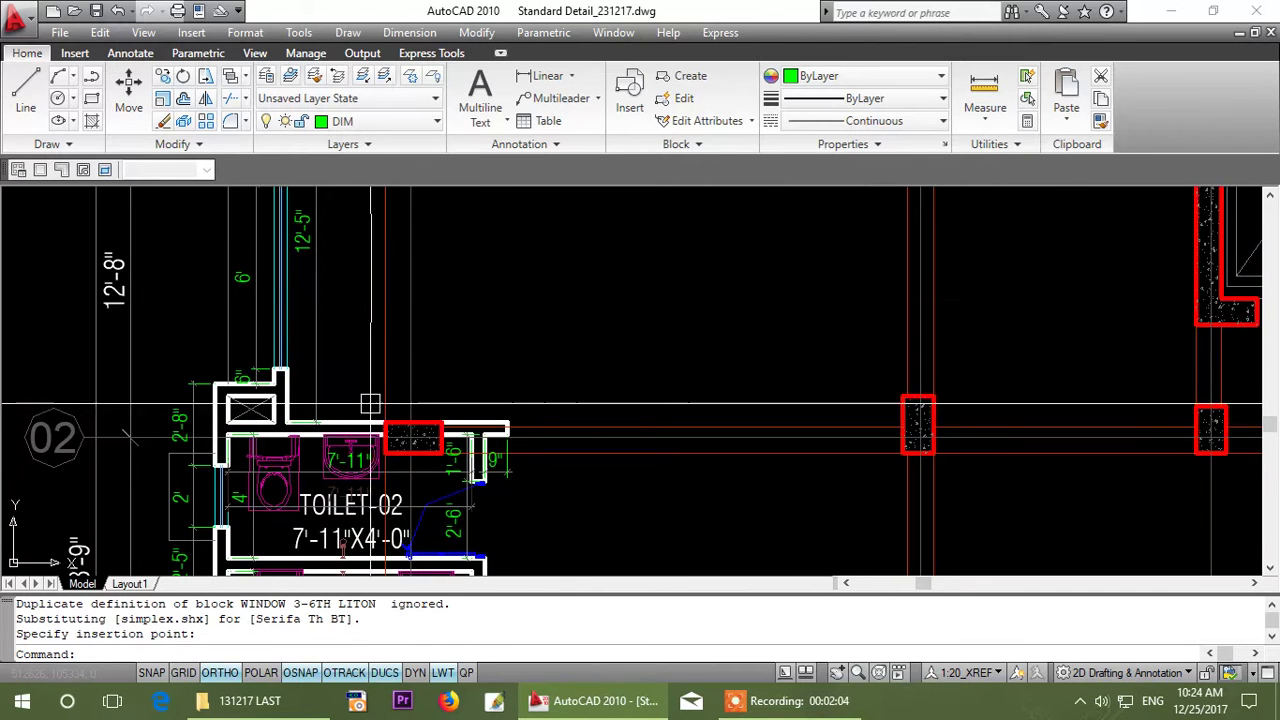
scroll(290, 240, down, 4)
key(ctrl+s)
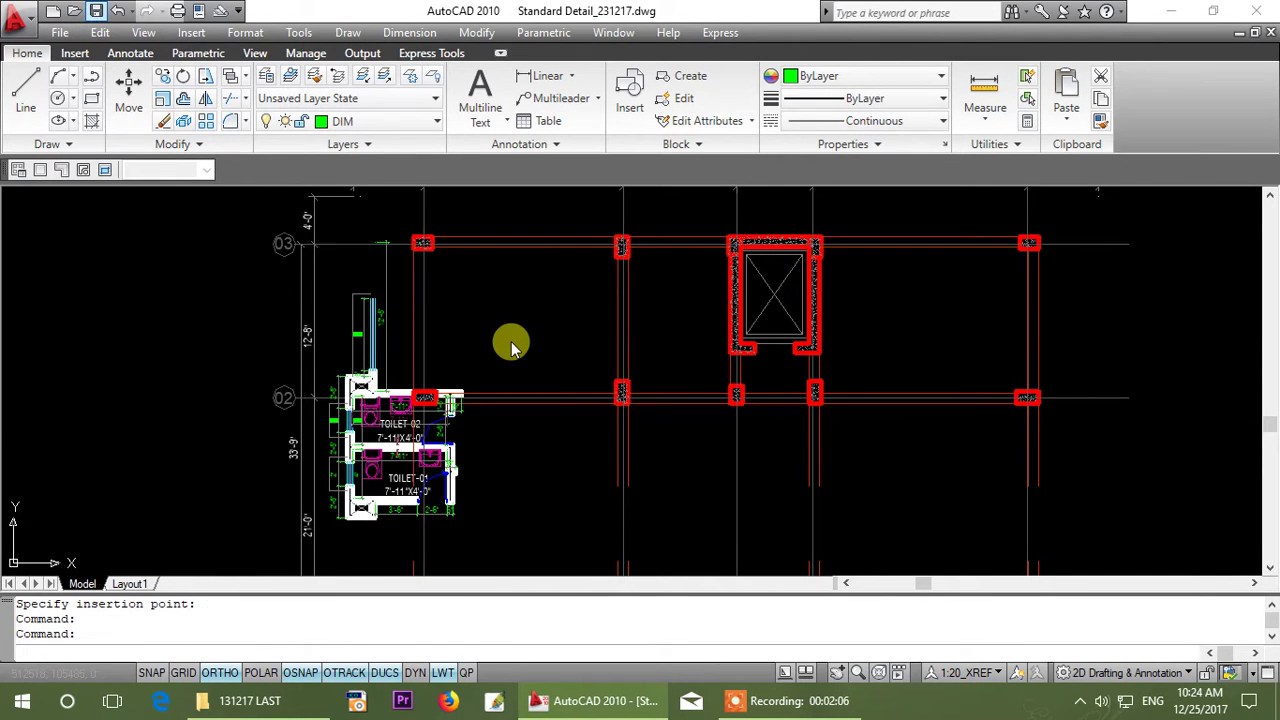
- Explode the block of columns, beams and grid lines that came in with the toilets
scroll(450, 374, down, 2)
scroll(450, 374, up, 4)
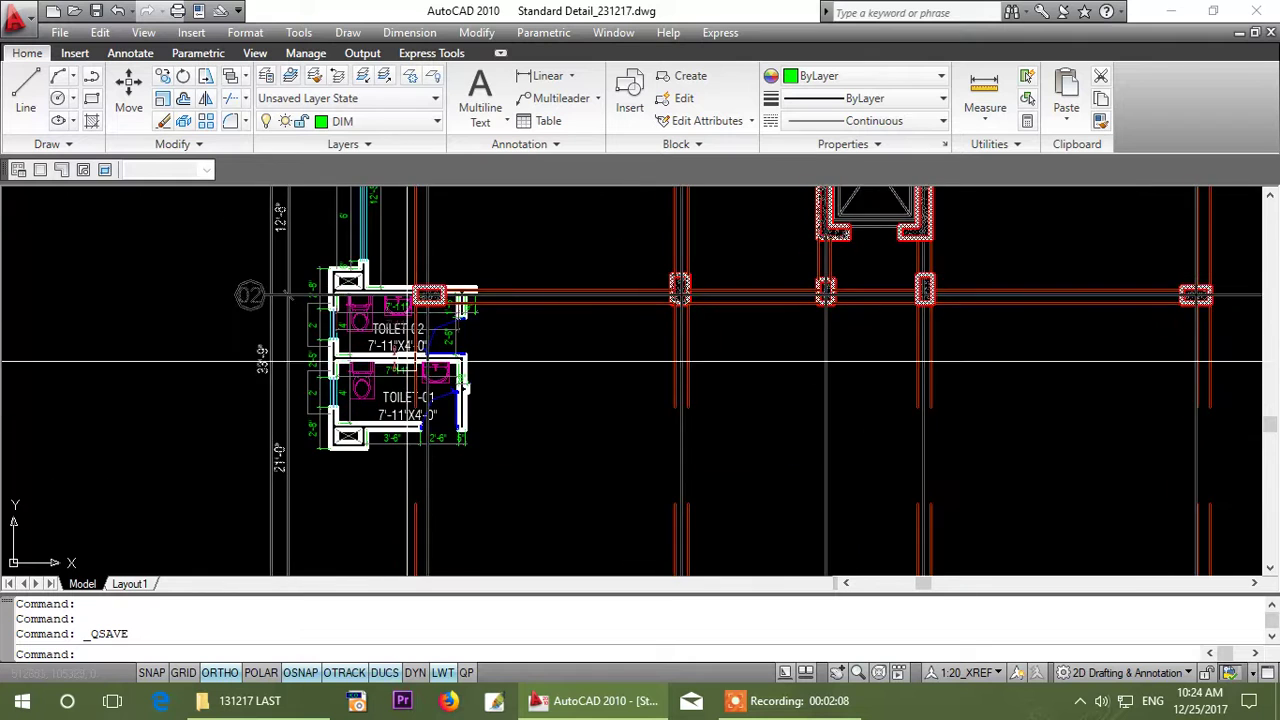
middle_drag(364, 282, 329, 345)
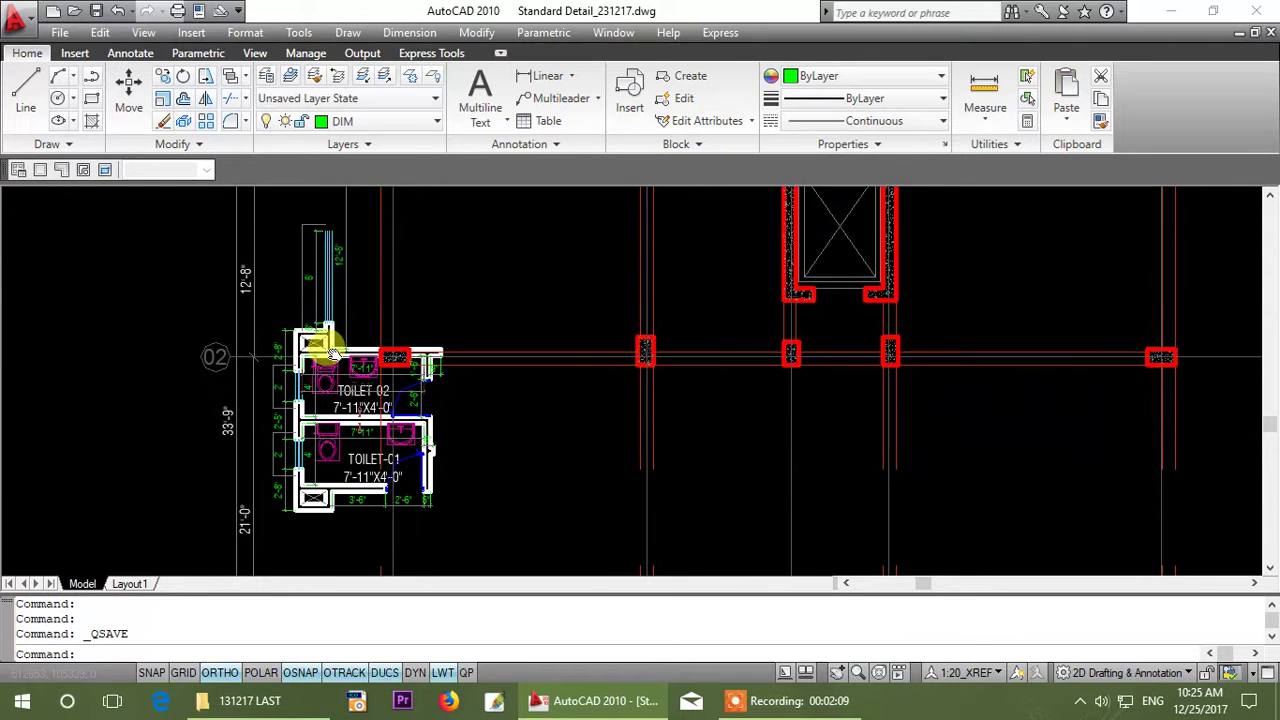
click(398, 303)
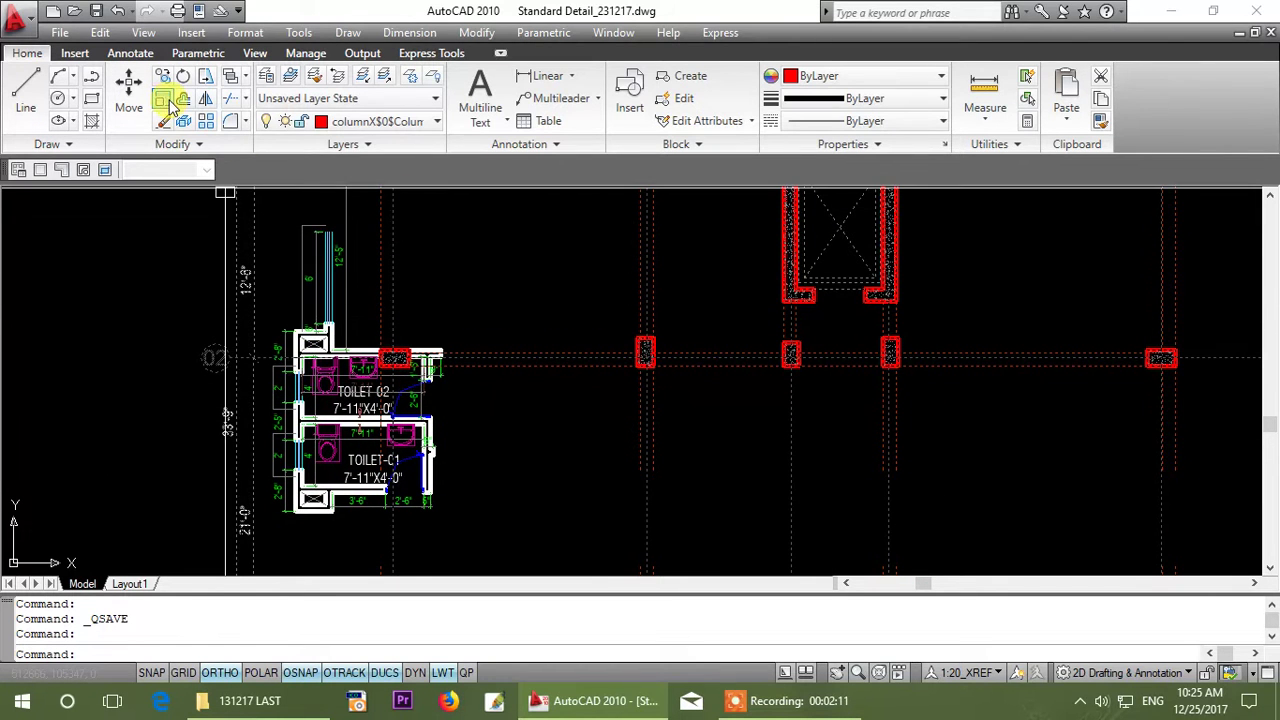
click(185, 122)
scroll(523, 423, down, 4)
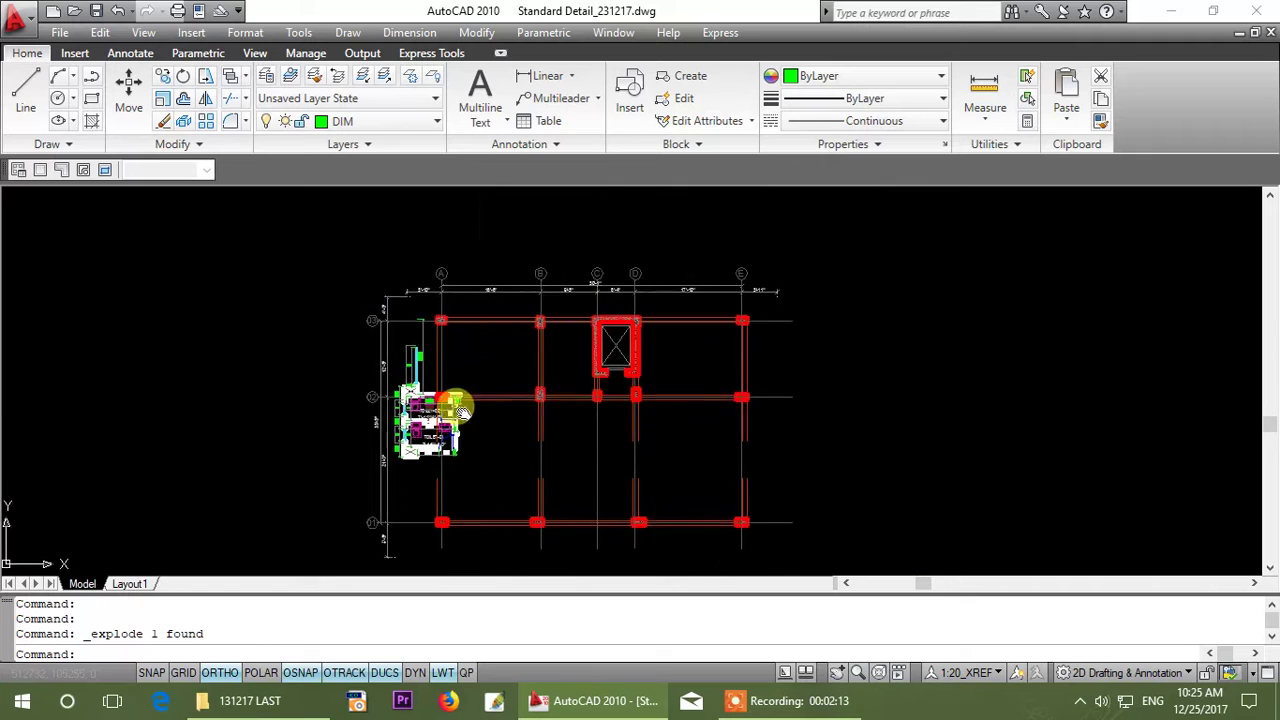
- Erase the columns, lift core, grid lines, bubbles and dimensions lying above the toilets and grid row 02
click(800, 277)
click(434, 400)
click(163, 121)
middle_drag(380, 265, 341, 287)
scroll(350, 341, up, 4)
click(446, 257)
click(212, 480)
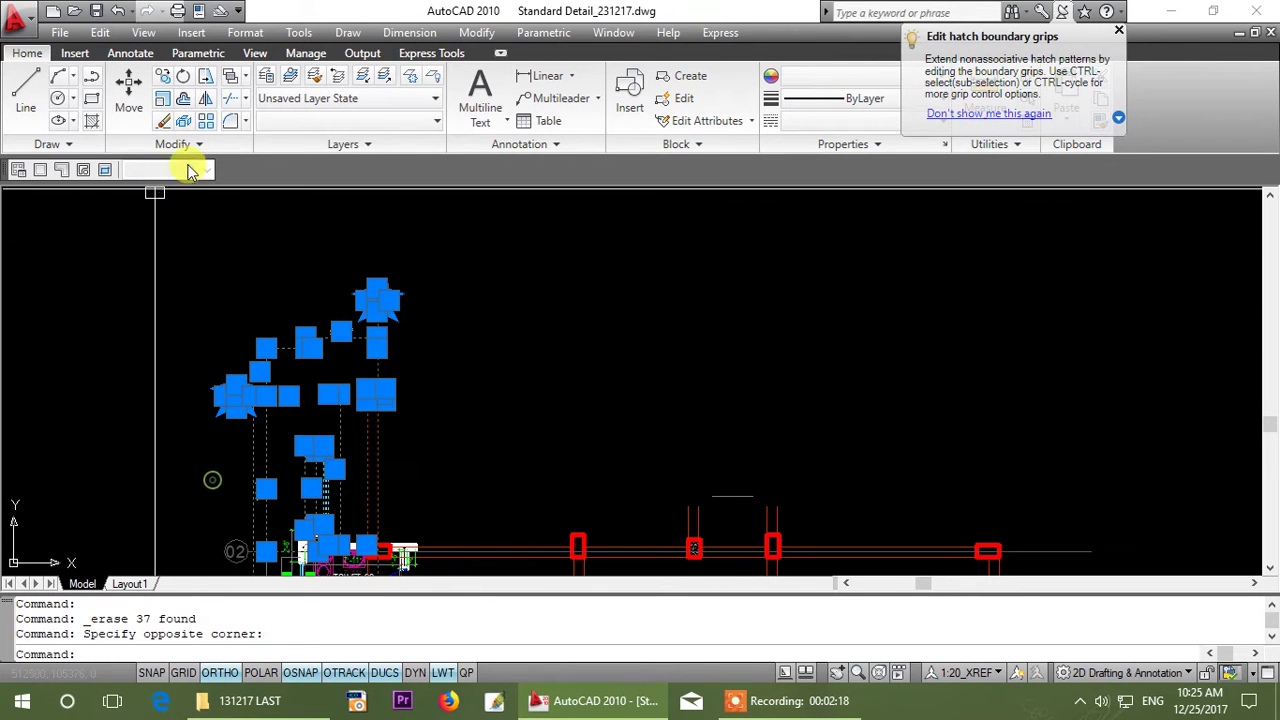
click(163, 121)
- Erase the remaining columns, beams and grid lines beside and below the toilets, keeping the column in Toilet-02
scroll(857, 297, down, 2)
click(857, 297)
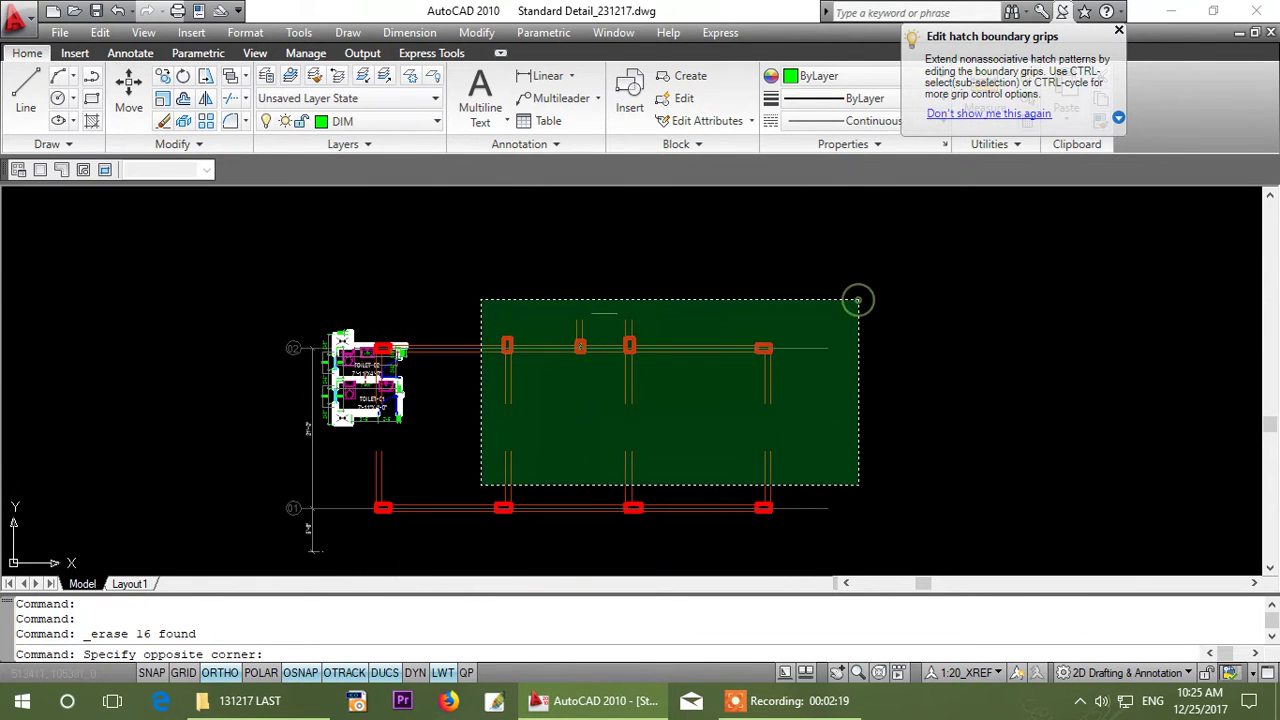
click(470, 527)
click(163, 121)
scroll(504, 432, down, 2)
middle_drag(504, 432, 495, 327)
click(498, 436)
click(363, 338)
click(163, 121)
- Erase the leftover grid bubble 02 beside Toilet-02
scroll(444, 284, up, 5)
middle_drag(414, 284, 576, 390)
scroll(261, 323, up, 4)
click(291, 210)
click(91, 414)
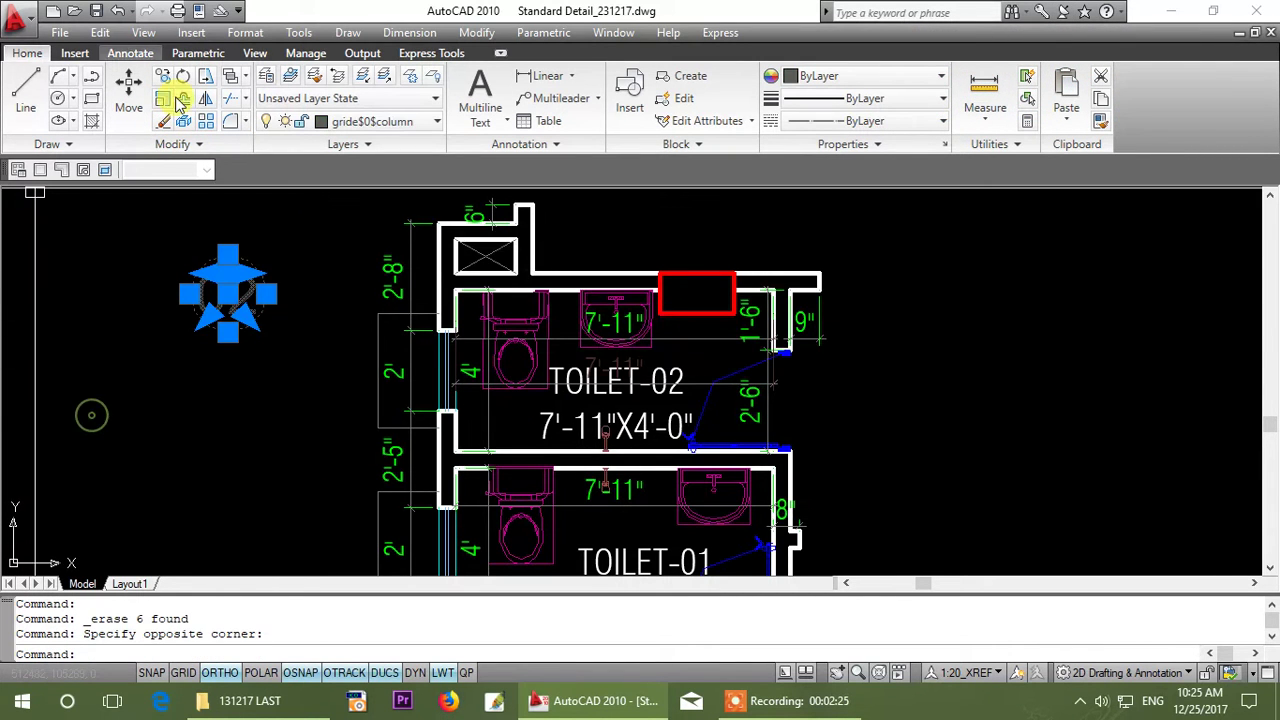
click(163, 121)
- Stretch the 6" wall stub above the upper duct down flush with the duct wall and erase its dimension
scroll(463, 407, down, 1)
scroll(584, 200, up, 4)
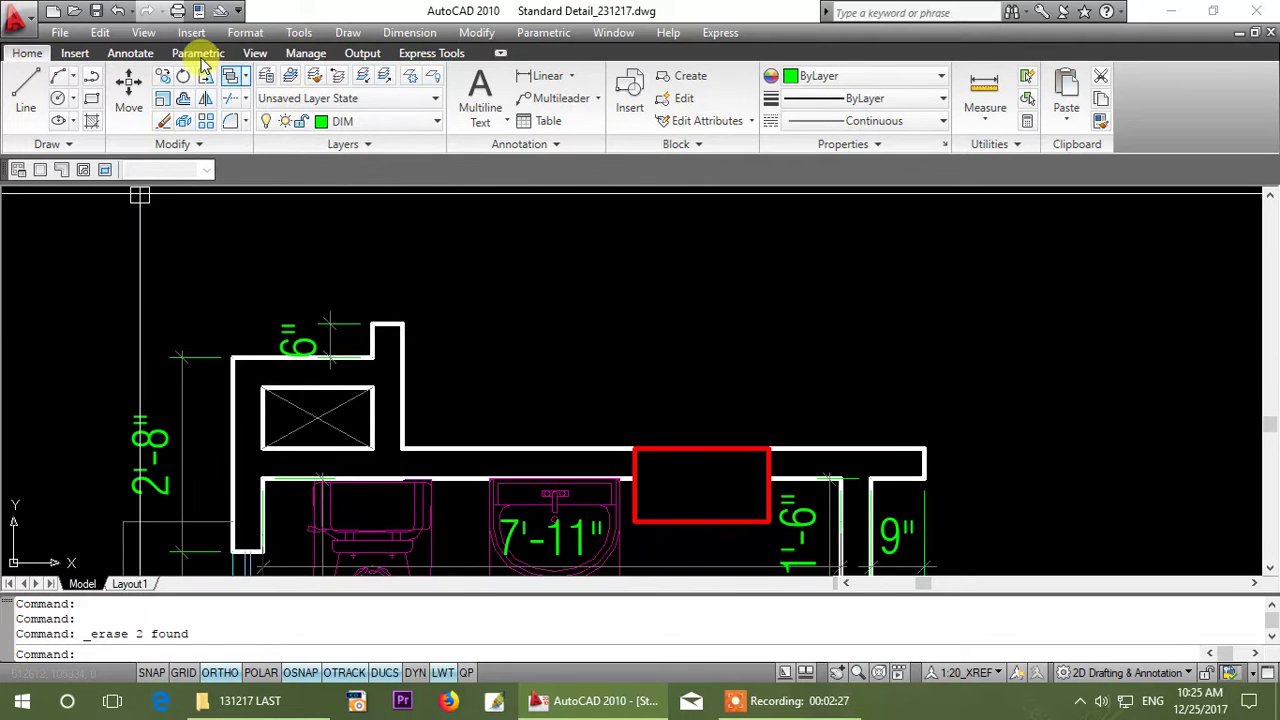
click(203, 76)
scroll(352, 354, up, 3)
click(566, 188)
click(363, 297)
key(Return)
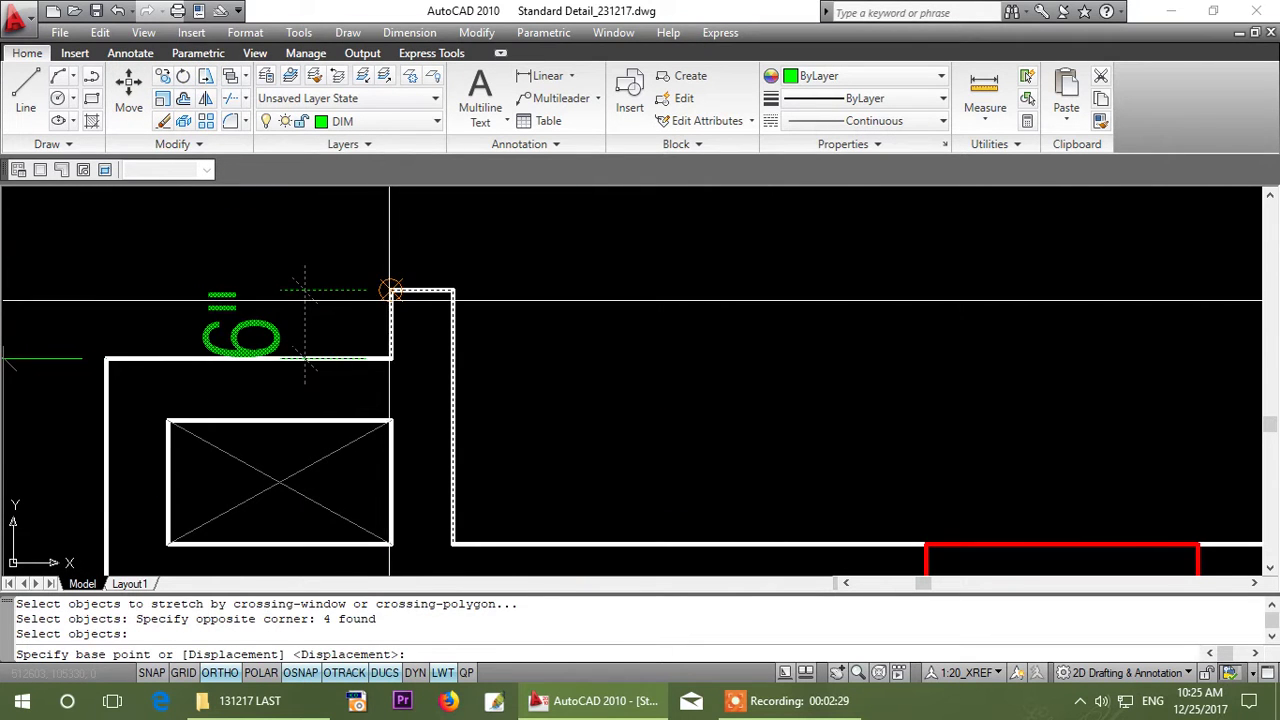
click(390, 290)
click(391, 350)
click(295, 357)
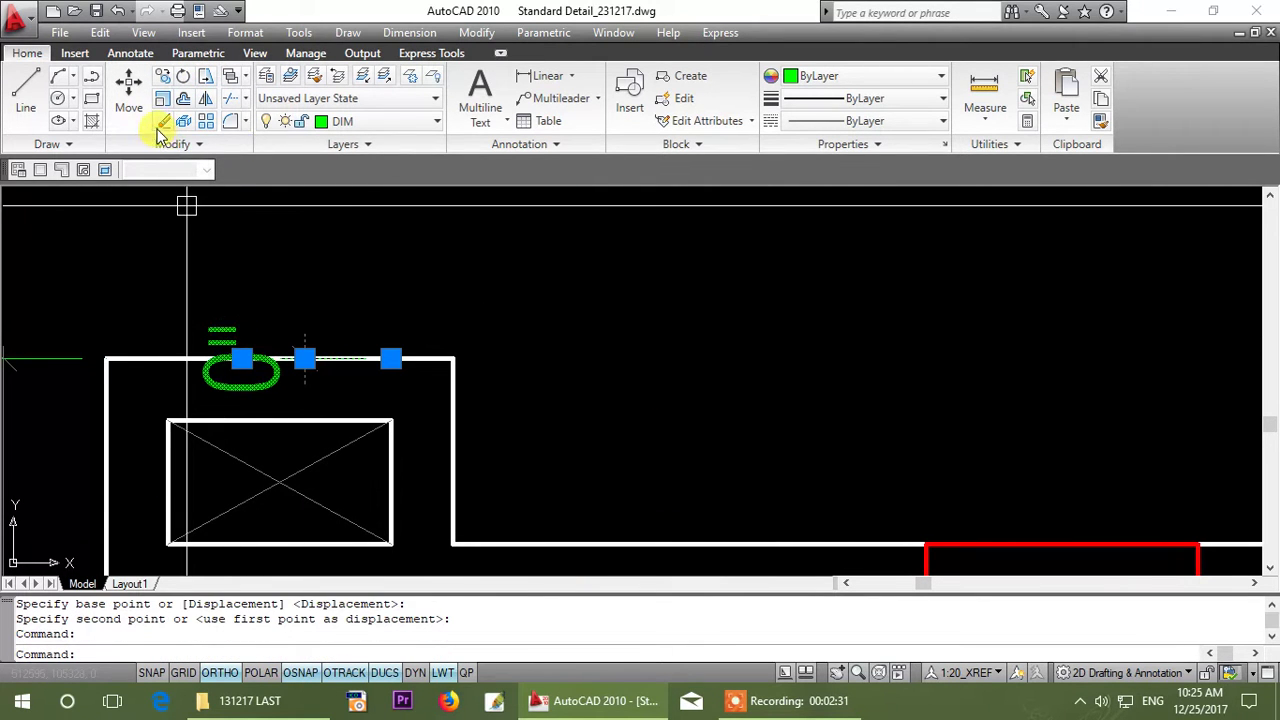
click(161, 124)
- Stretch the 9" wall projection at Toilet-02's upper outer corner back flush with the outer face of the door wall
scroll(301, 268, down, 4)
scroll(397, 318, up, 3)
right_click(420, 256)
click(459, 268)
click(591, 228)
right_click(576, 274)
click(568, 216)
click(466, 329)
right_click(466, 329)
click(488, 297)
click(420, 297)
scroll(466, 318, down, 2)
middle_drag(466, 326, 629, 279)
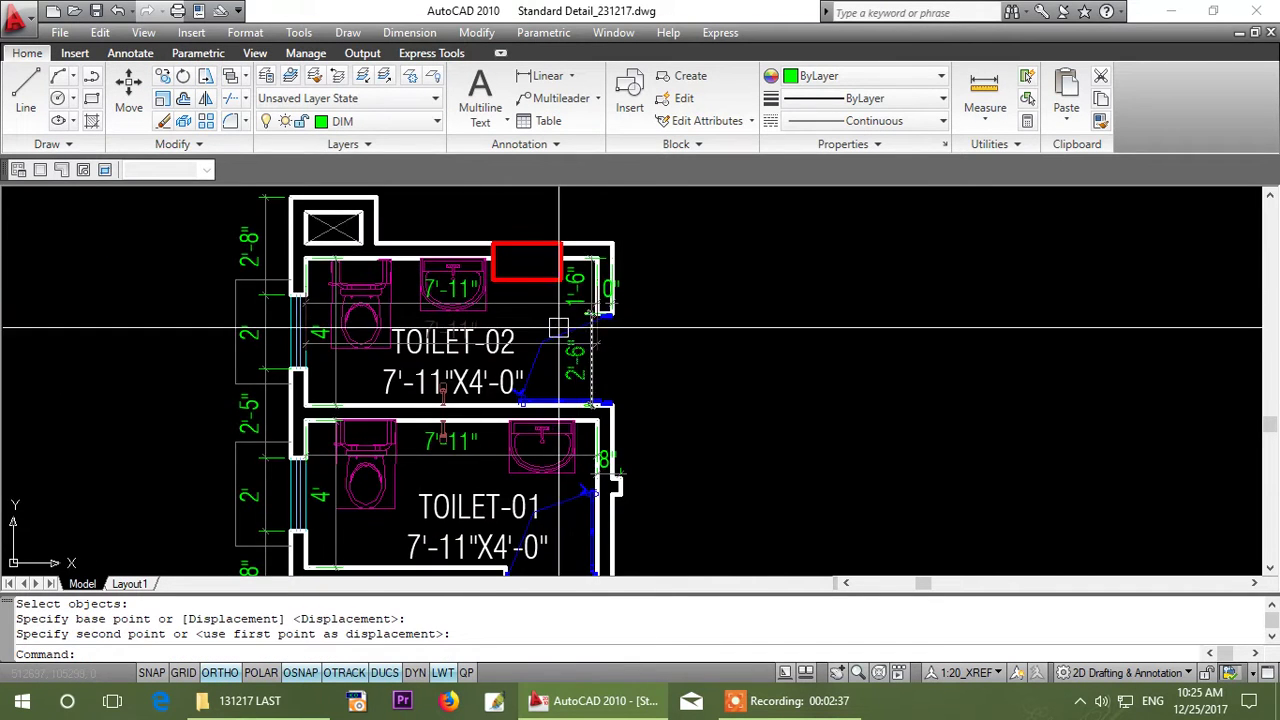
- Isolate the DIM layer by picking the 1'-6" dimension in Toilet-02
scroll(625, 260, up, 5)
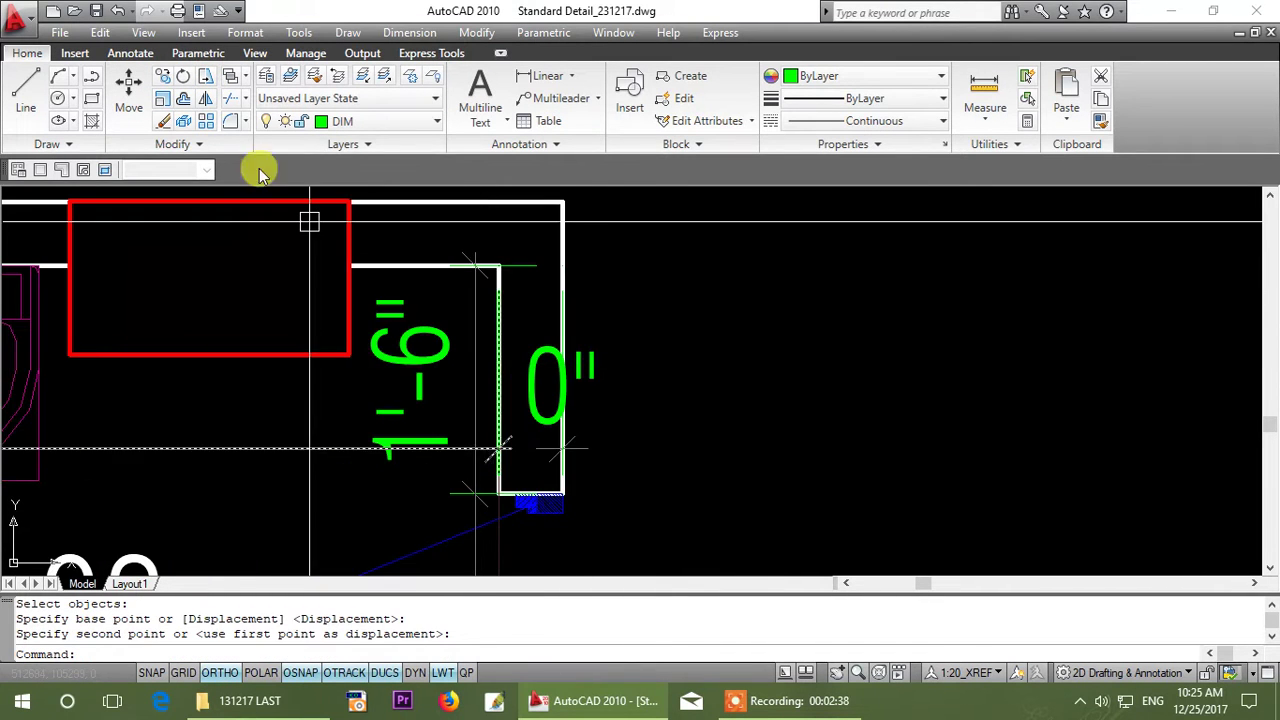
click(365, 78)
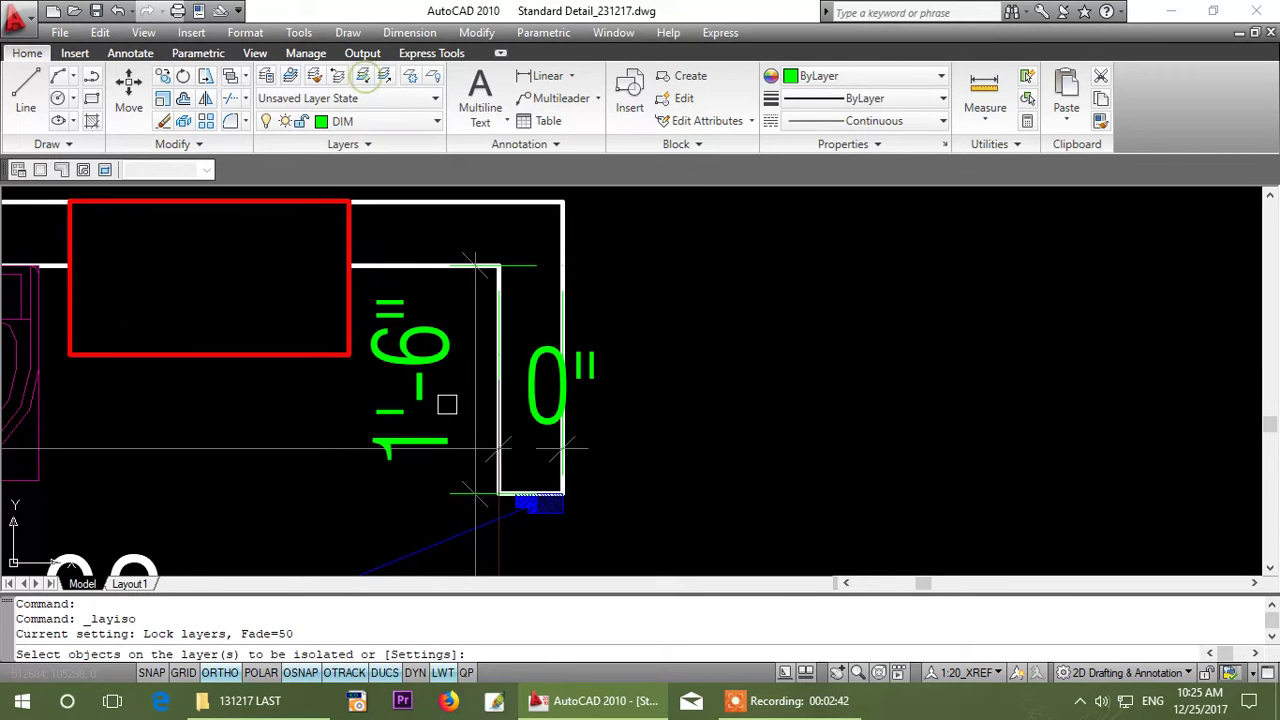
click(432, 364)
right_click(432, 364)
click(467, 382)
- Erase all dimensions around both toilets and restore the isolated layers
scroll(548, 308, down, 5)
click(326, 236)
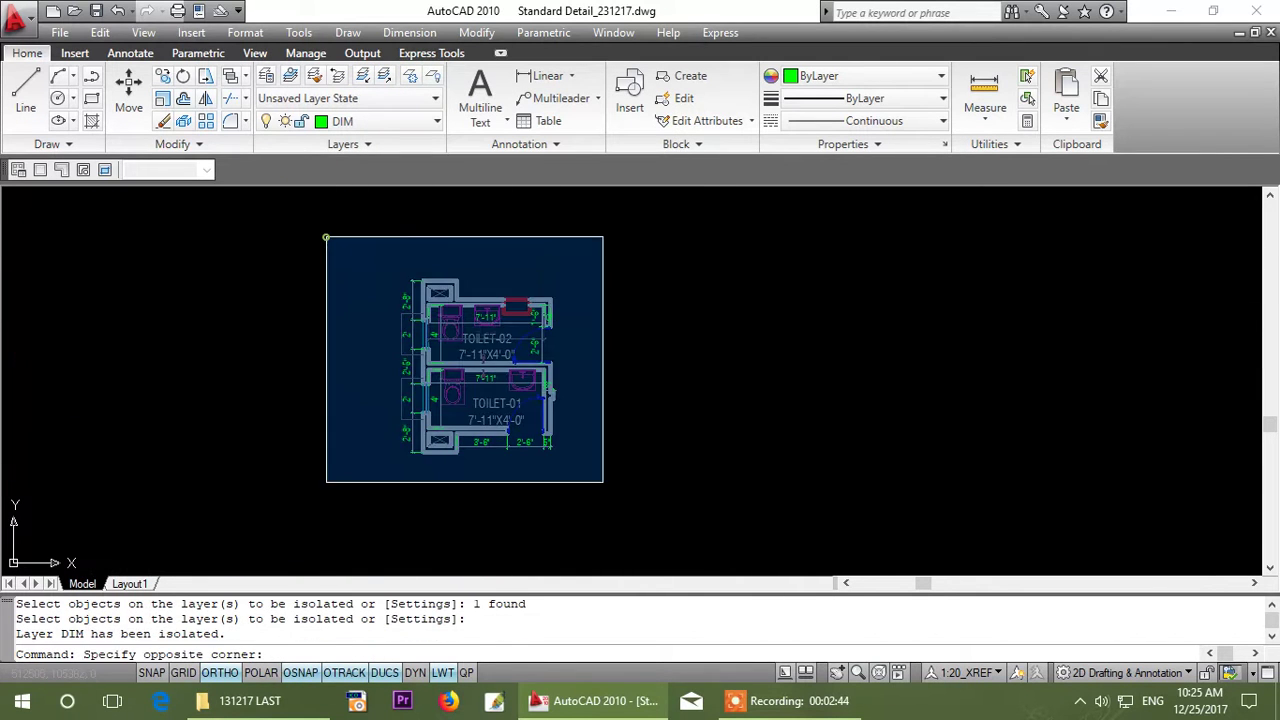
click(617, 509)
click(163, 123)
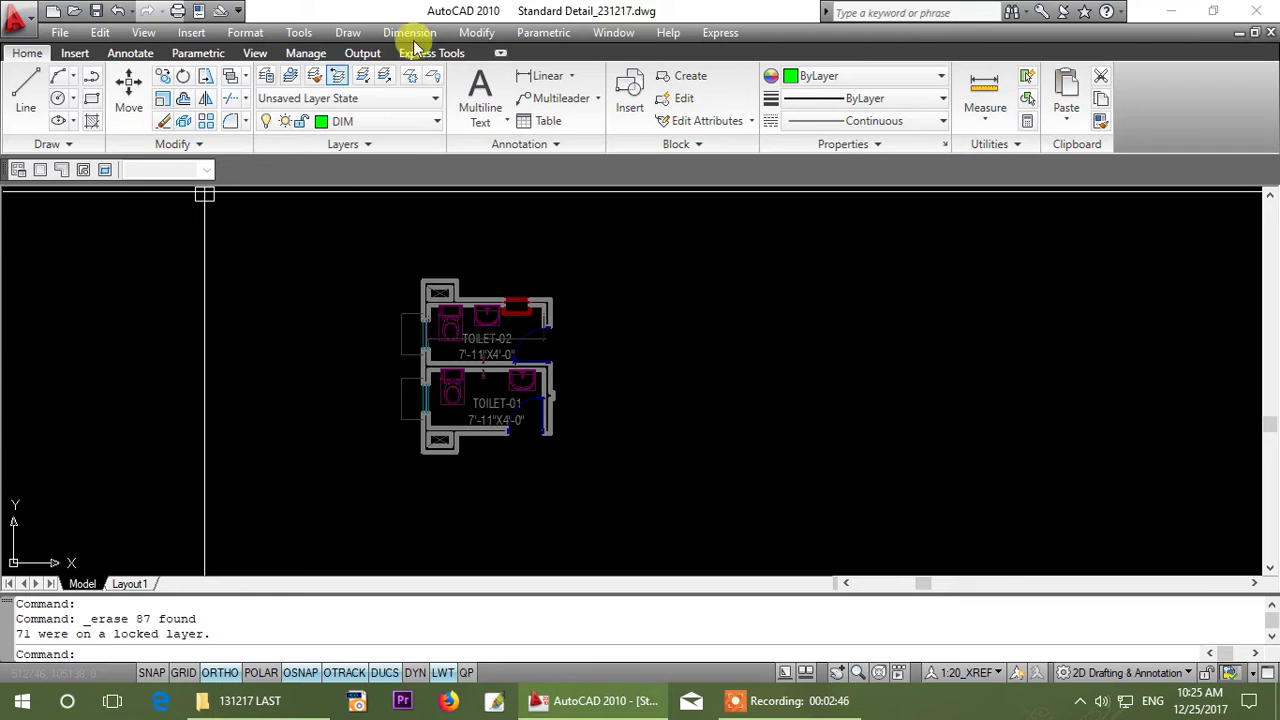
click(386, 82)
- Erase the two thin outlines outside the toilet windows and the leftover 7'-11" dimension in Toilet-02
scroll(429, 352, up, 4)
click(428, 302)
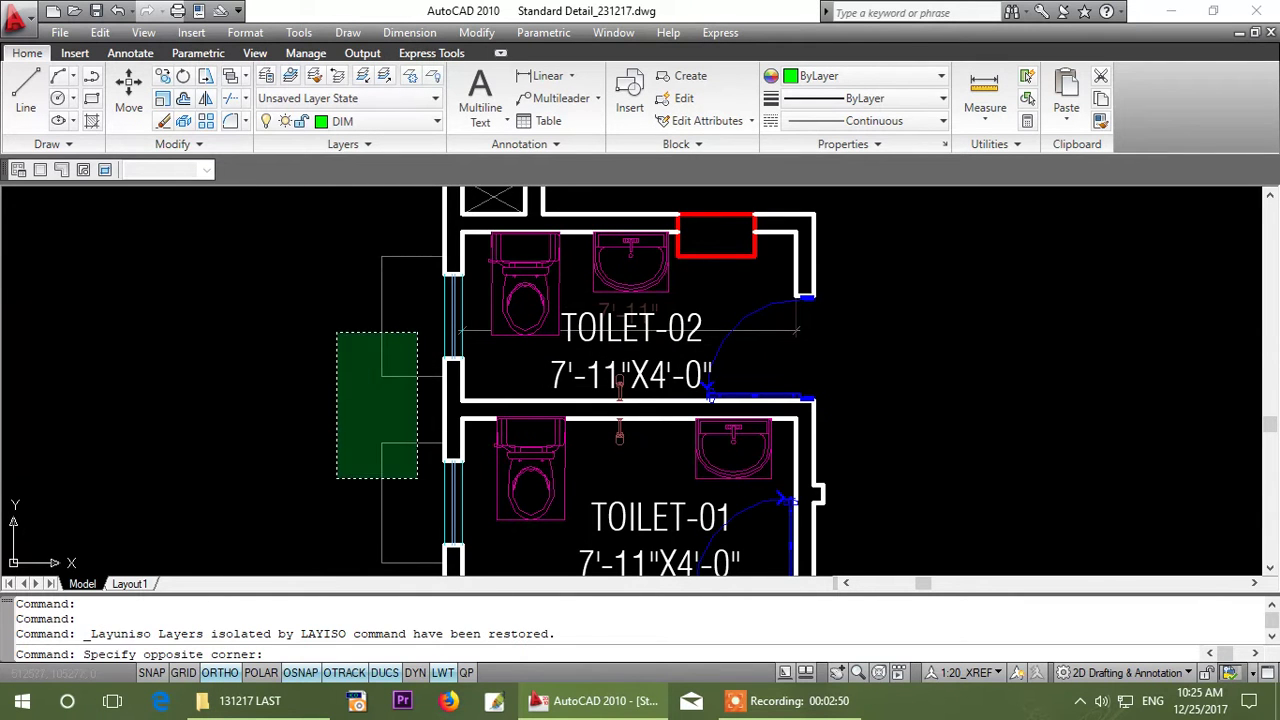
click(336, 480)
scroll(657, 291, up, 5)
click(614, 330)
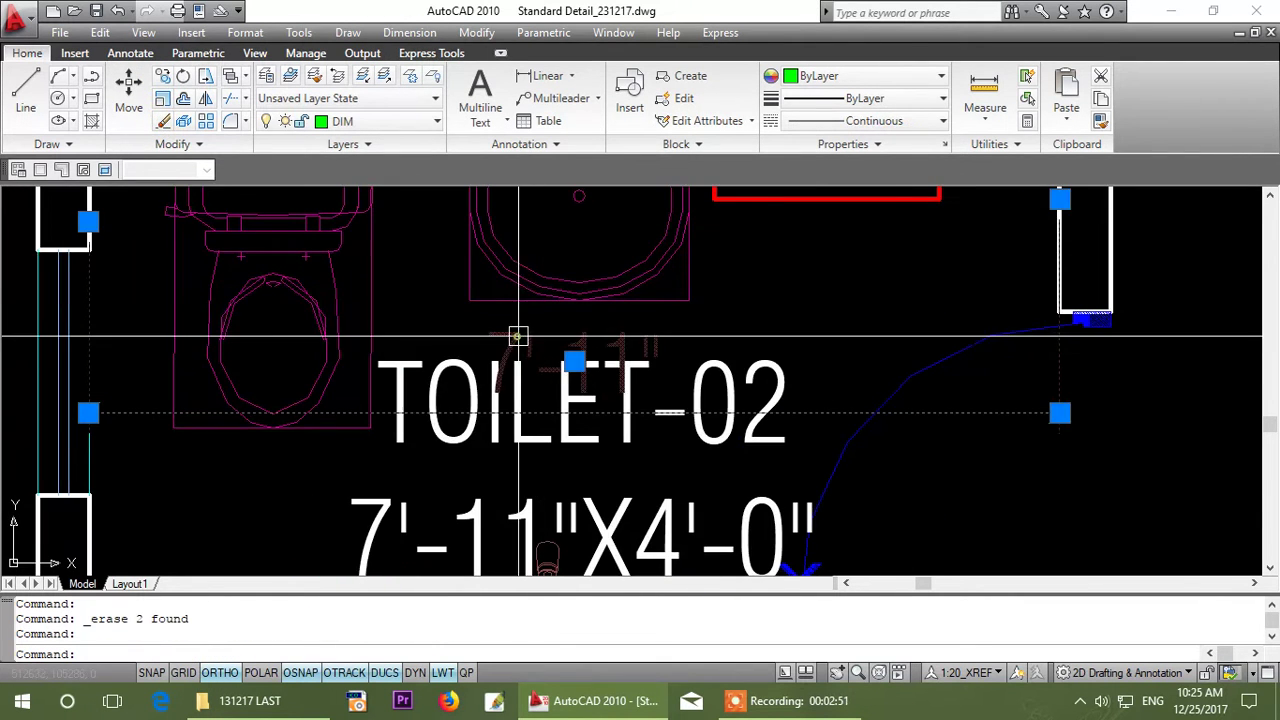
scroll(614, 318, down, 3)
scroll(529, 337, down, 3)
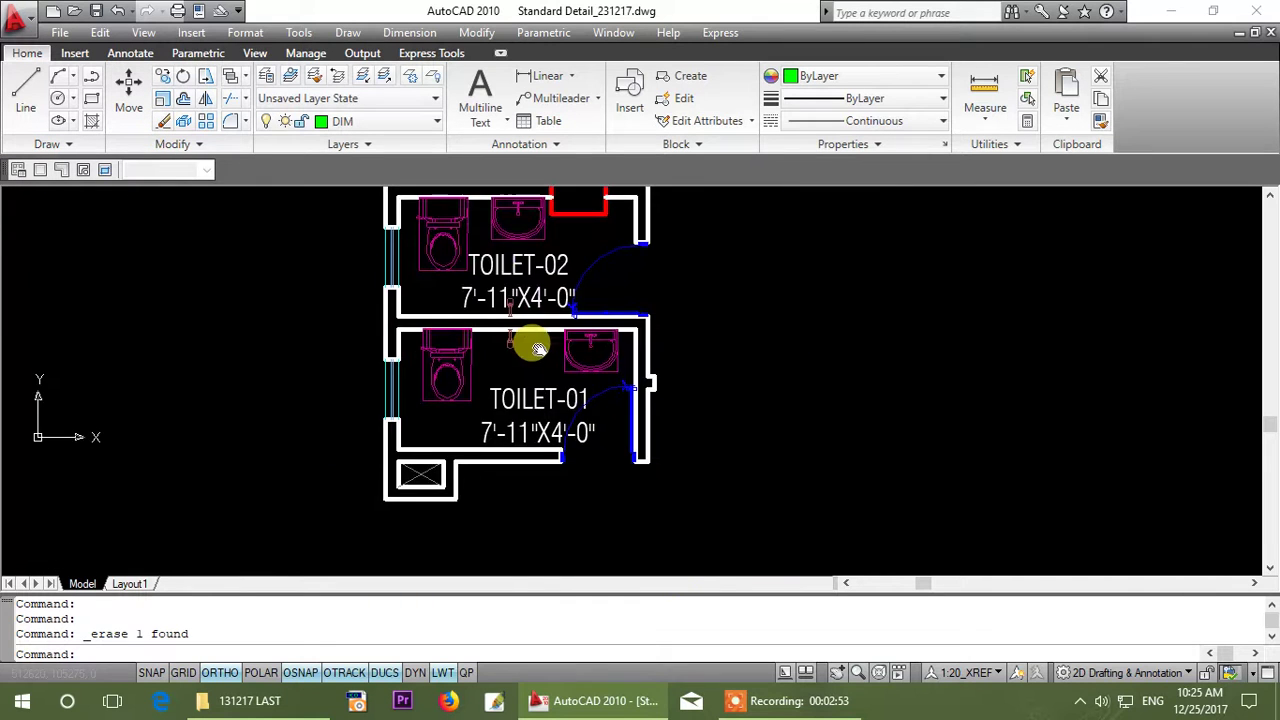
- Delete the 7'-11"X4'-0" line from the Toilet-01 label and move the label up toward the middle of the room
scroll(529, 337, up, 3)
double_click(525, 470)
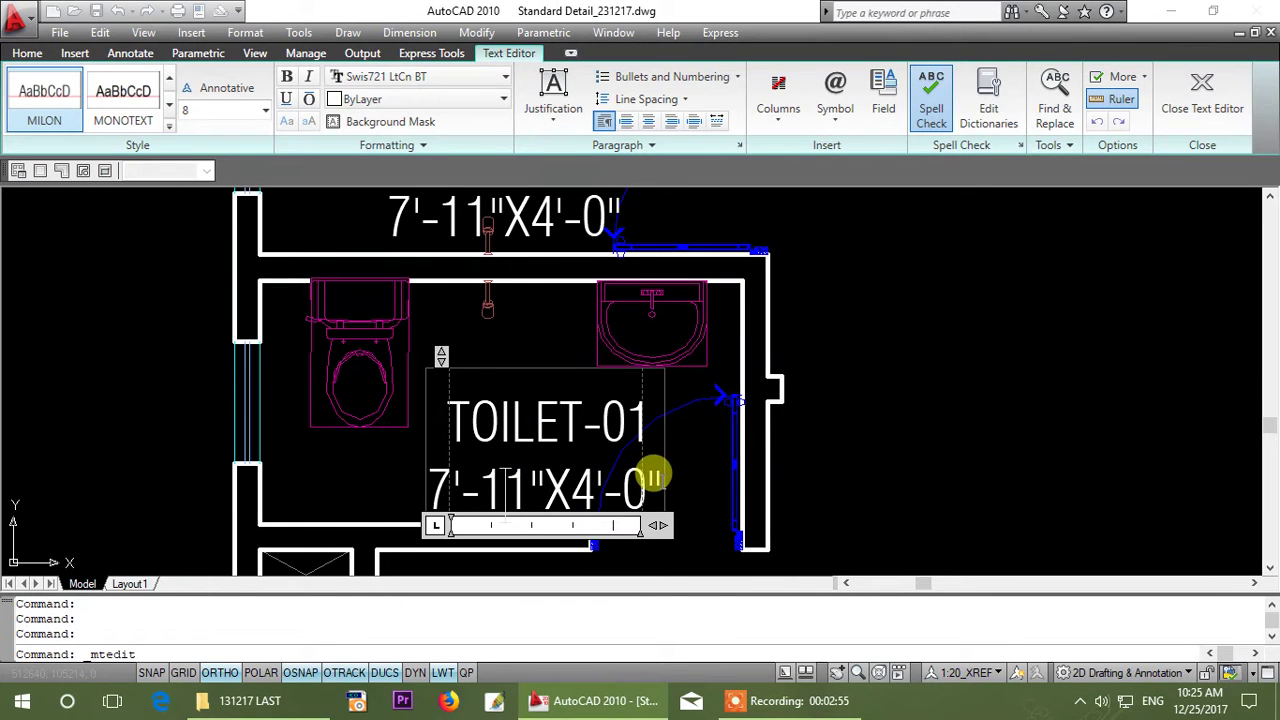
drag(652, 477, 355, 522)
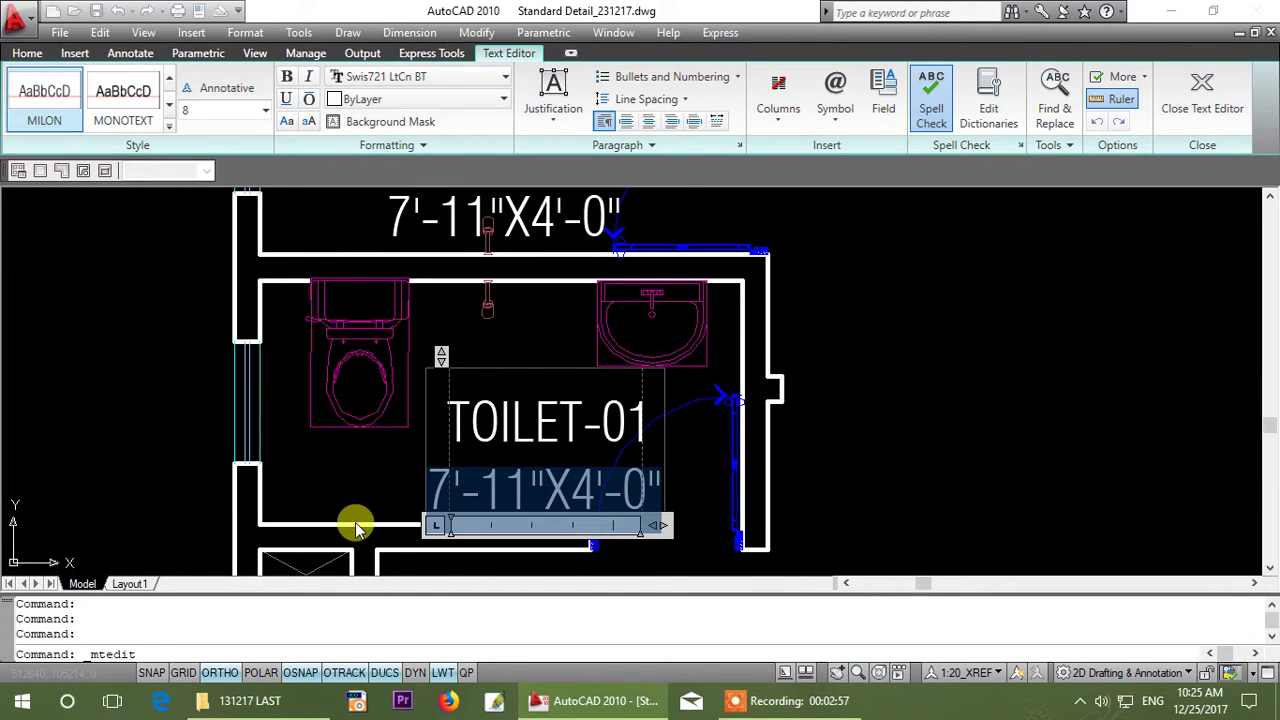
key(Delete)
click(359, 460)
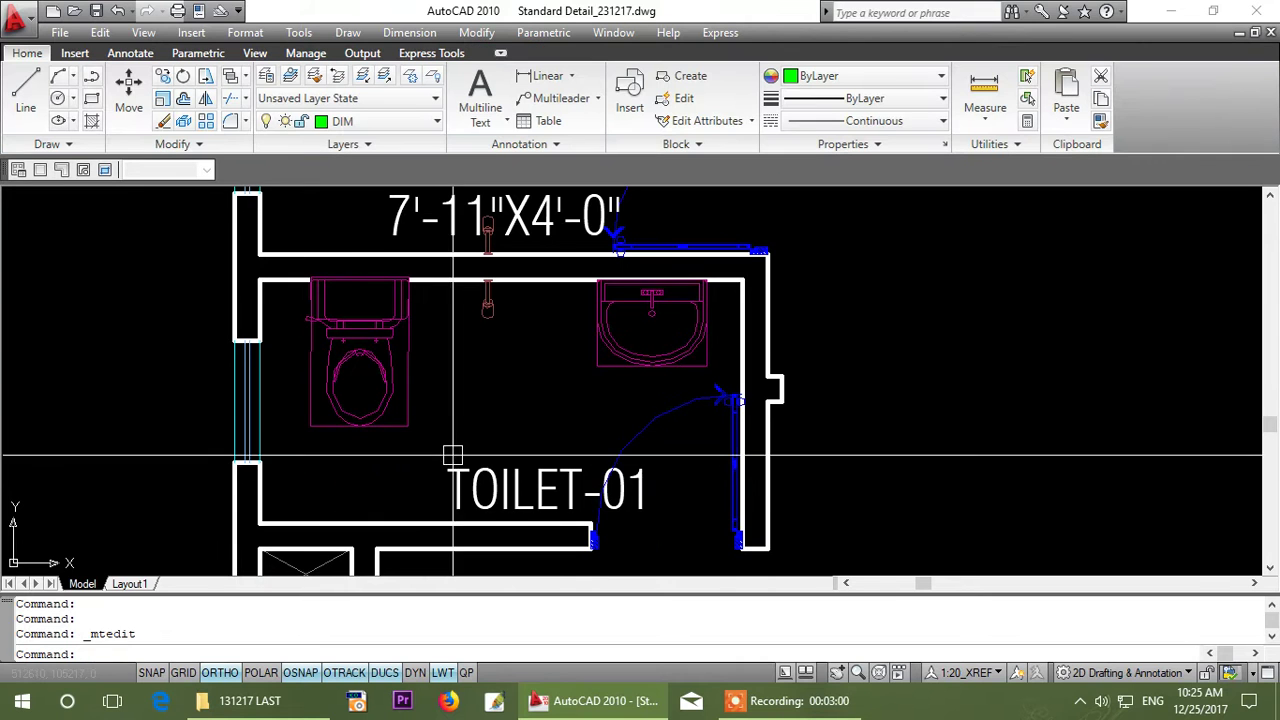
click(991, 439)
click(968, 349)
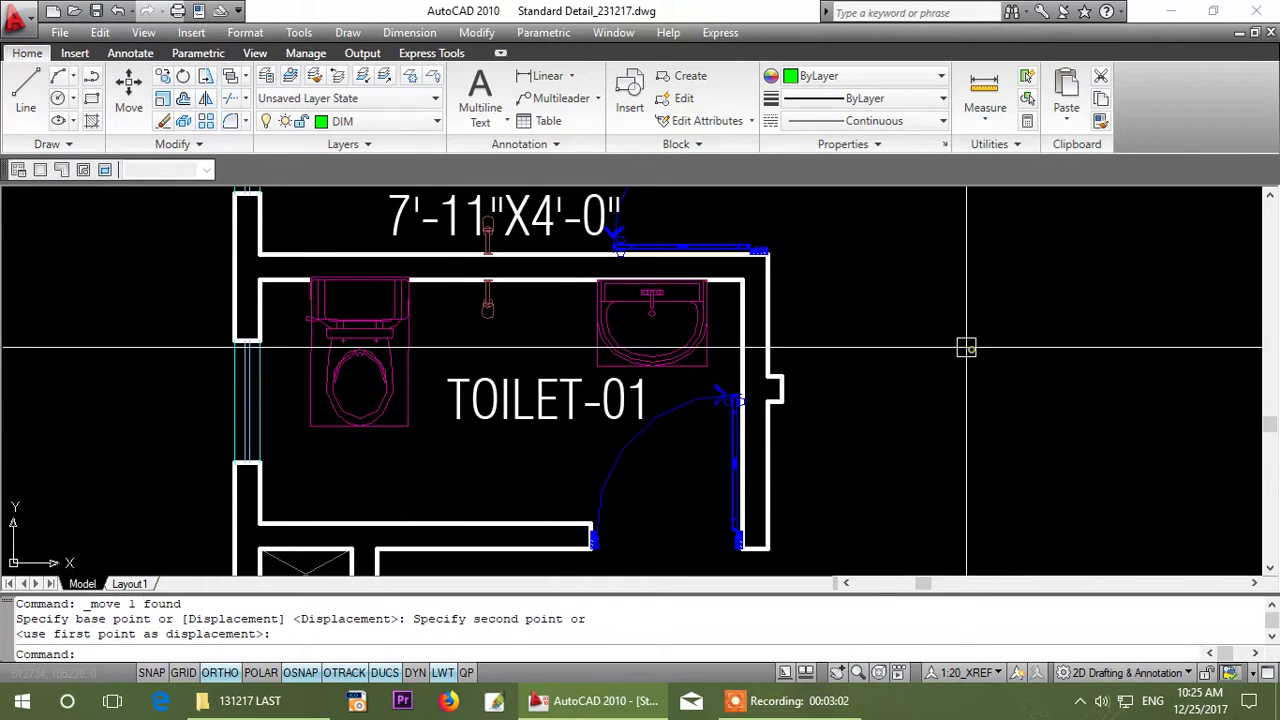
- Delete the 7'-11"X4'-0" line from the TOILET-02 room label
middle_drag(533, 264, 528, 394)
click(559, 340)
double_click(595, 345)
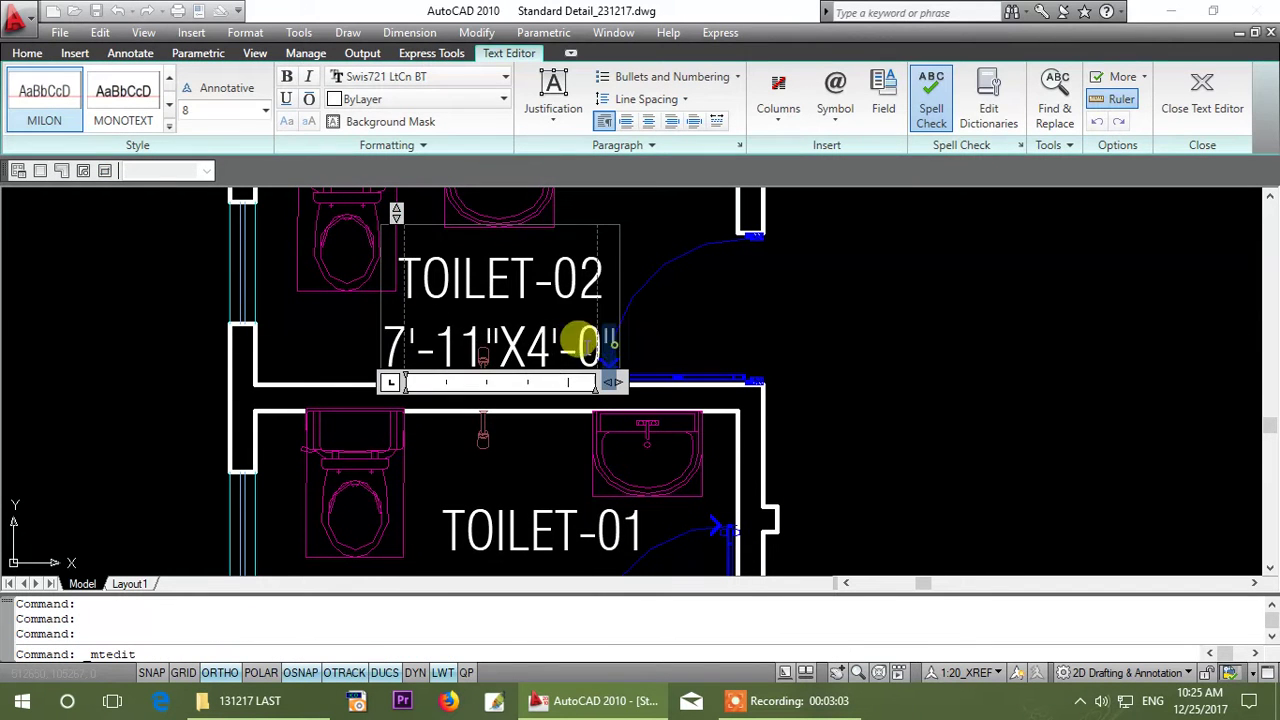
drag(583, 343, 351, 380)
key(Delete)
click(1005, 387)
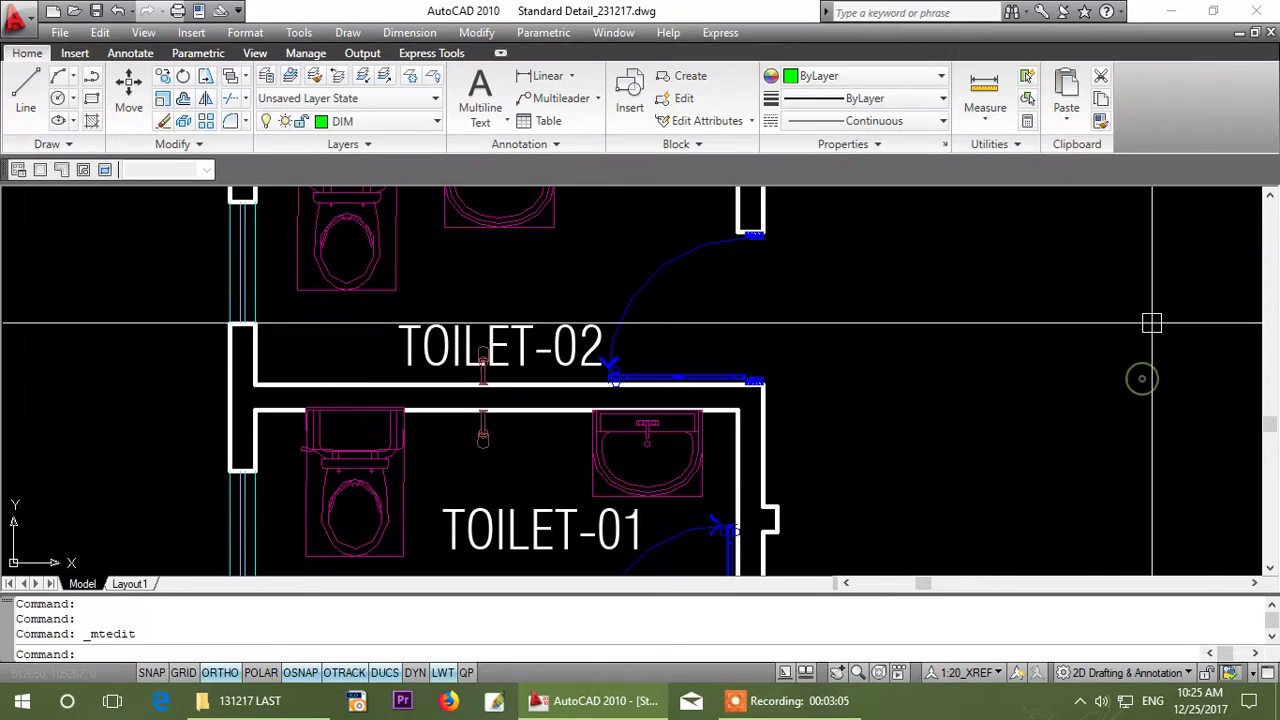
- Move the TOILET-02 label up toward the middle of its room
click(145, 76)
right_click(868, 359)
click(888, 406)
click(888, 363)
- Add a linear dimension across the thickness of the window-side outer wall and place it above Toilet-02
scroll(624, 418, down, 1)
middle_drag(626, 420, 634, 322)
middle_drag(516, 258, 546, 440)
scroll(545, 438, up, 5)
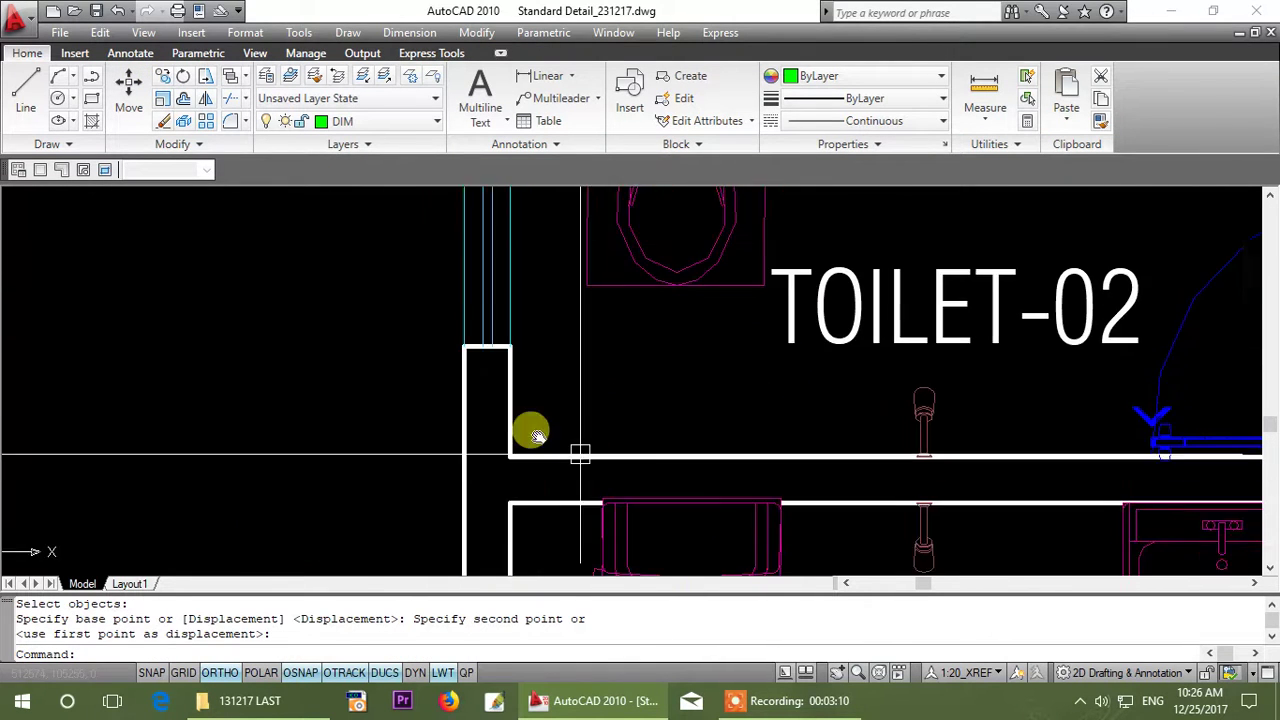
click(541, 80)
click(479, 305)
scroll(478, 298, down, 5)
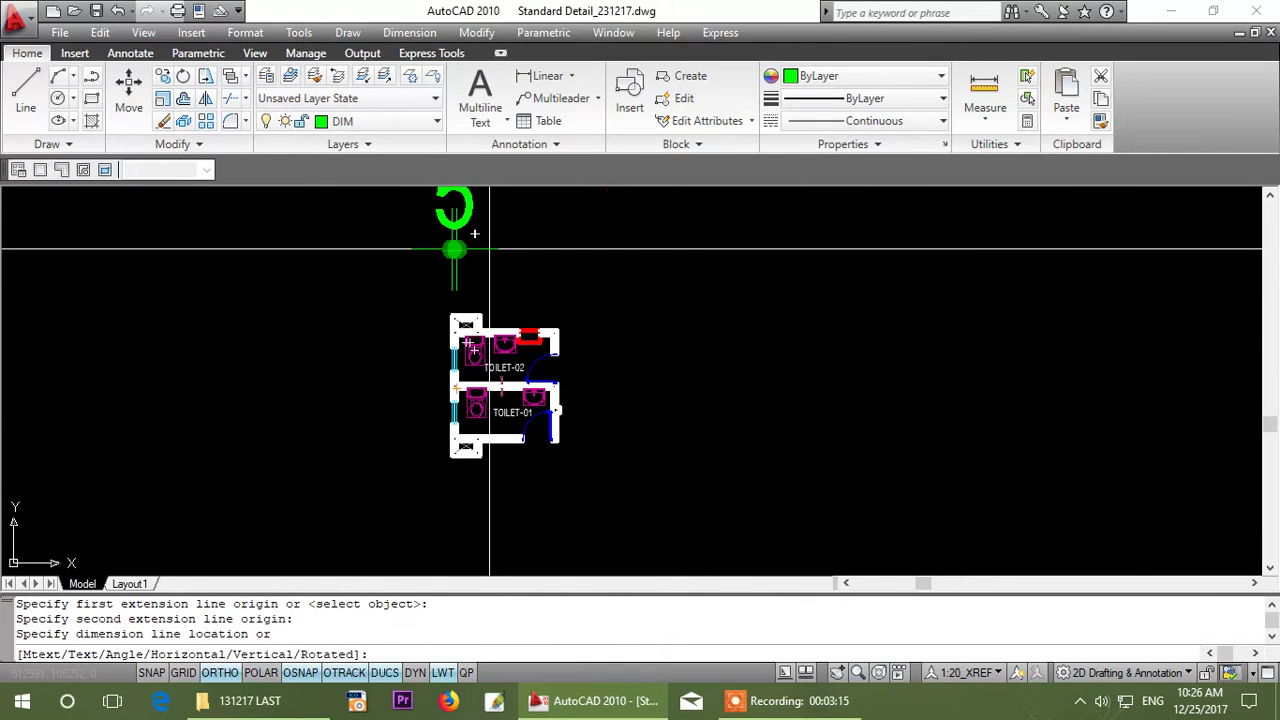
scroll(475, 316, up, 4)
scroll(423, 386, down, 4)
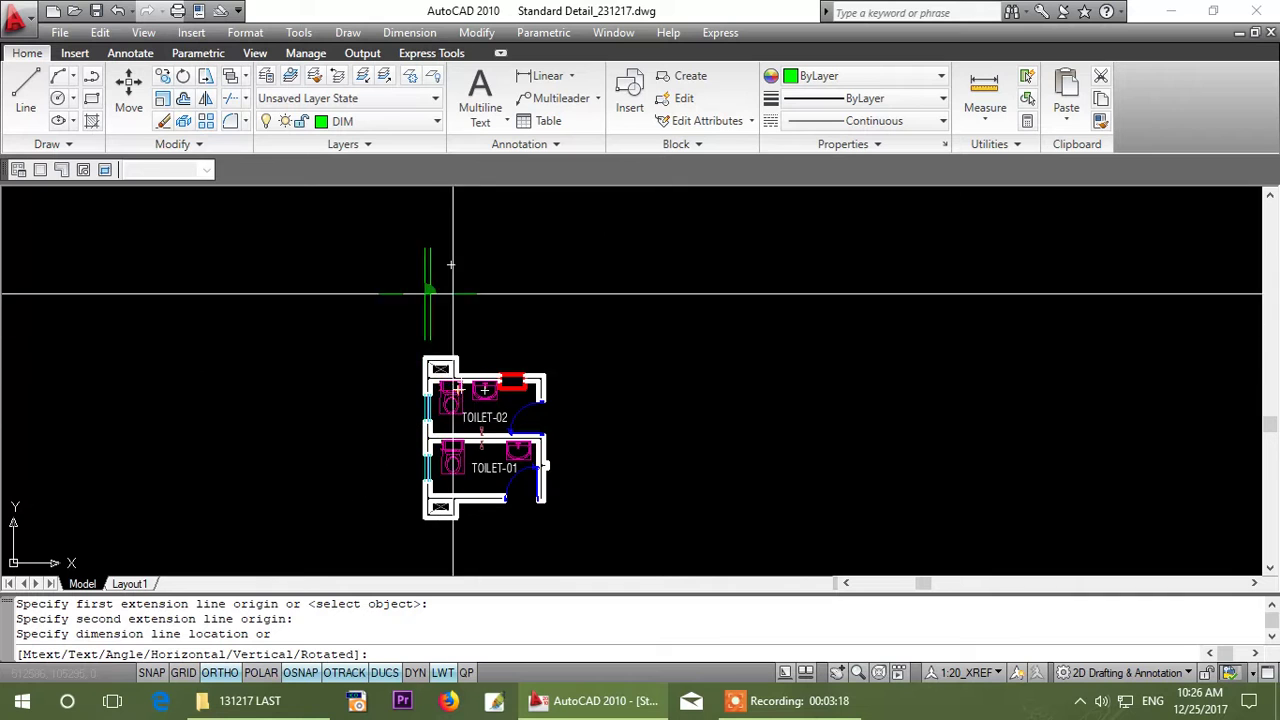
scroll(451, 386, up, 2)
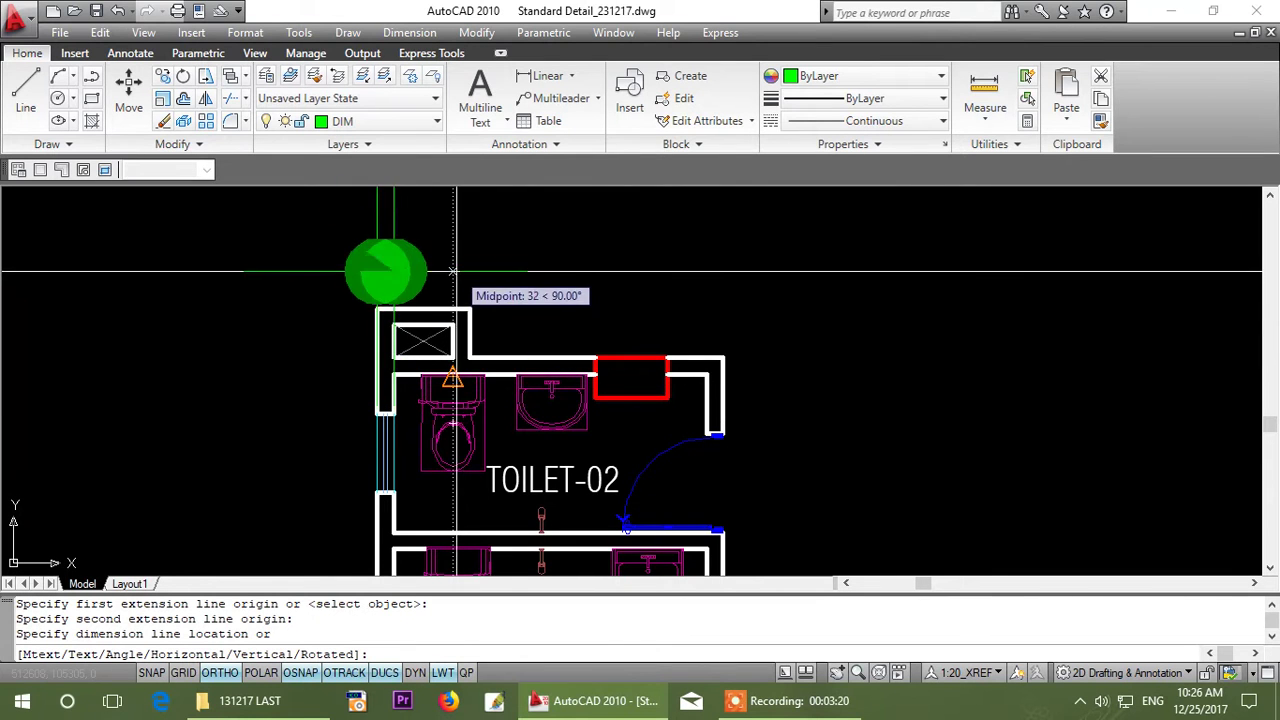
scroll(482, 286, down, 4)
click(429, 243)
mouse_move(429, 243)
middle_down()
mouse_move(427, 352)
mouse_move(555, 460)
middle_up()
click(433, 325)
- Switch to Liton_Plan_20-12-17.dwg and measure the outer wall's thickness beside the duct above Toilet-02 with a linear dimension, without placing it
click(628, 34)
click(659, 241)
scroll(443, 311, down, 4)
key(Escape)
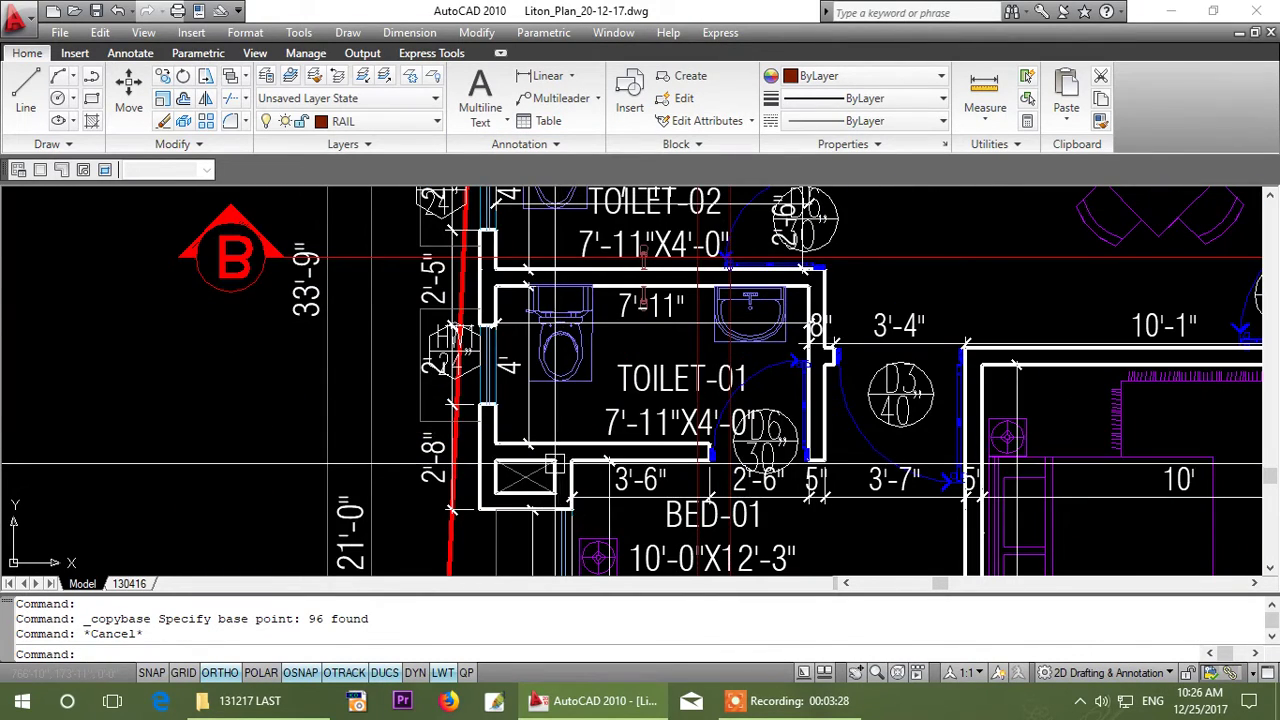
middle_drag(598, 283, 555, 408)
middle_drag(555, 220, 555, 344)
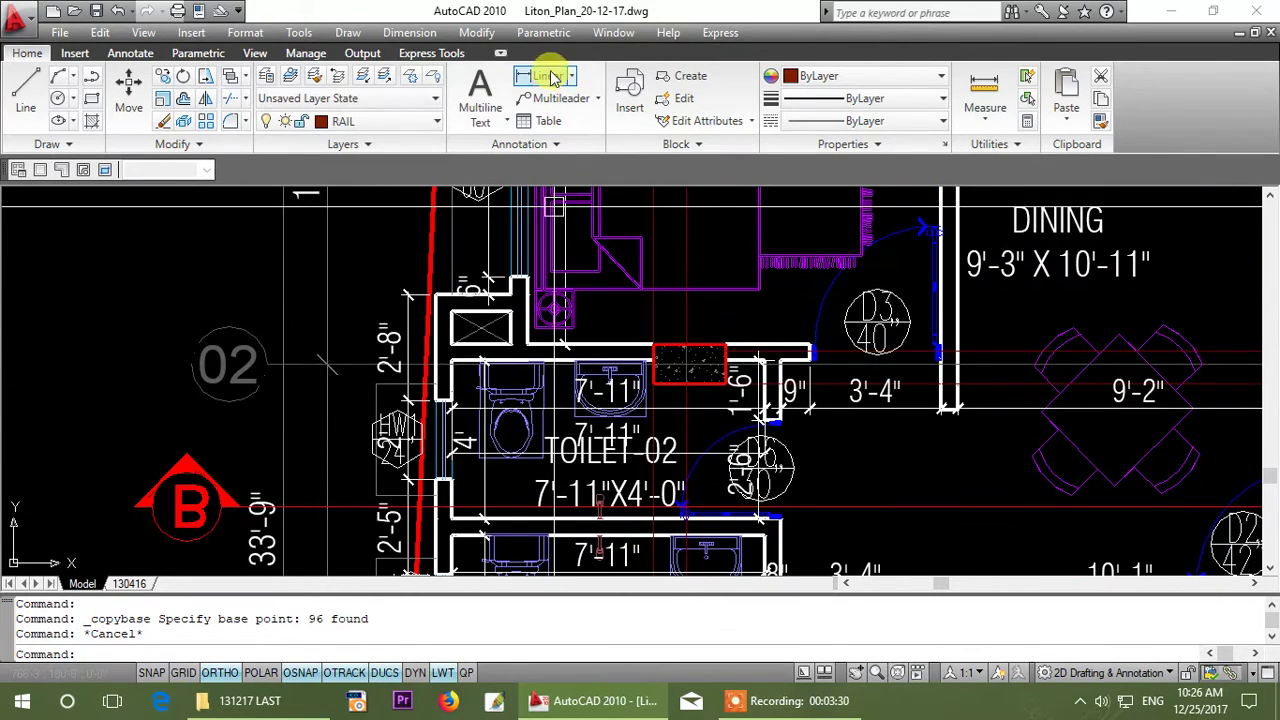
click(551, 76)
scroll(439, 341, up, 5)
click(425, 361)
click(473, 329)
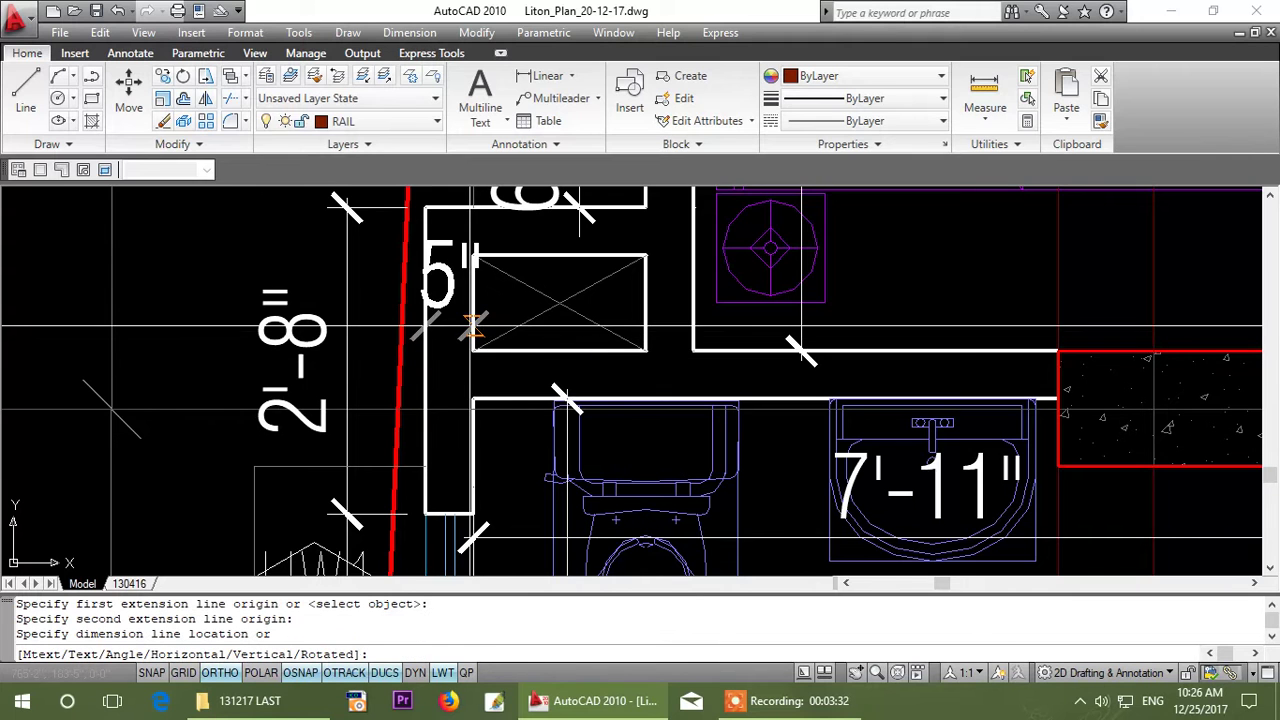
scroll(472, 303, down, 2)
right_click(466, 287)
click(474, 295)
middle_drag(466, 288, 422, 312)
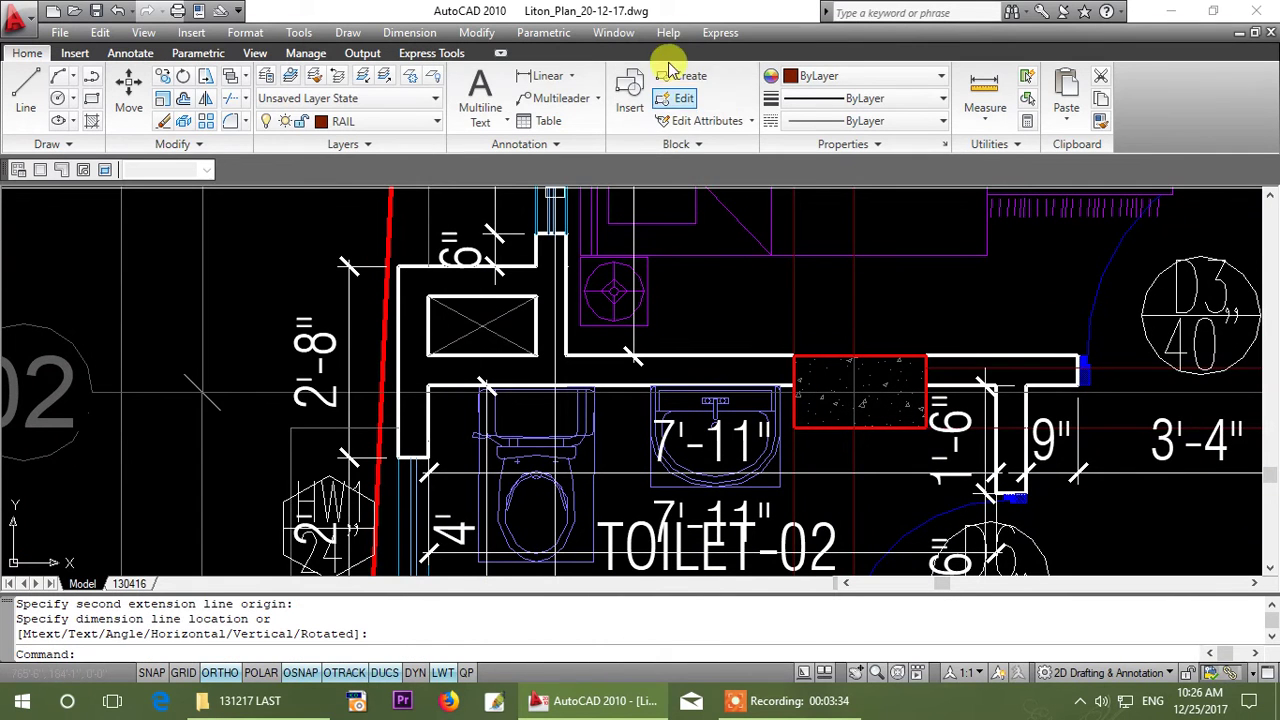
- Switch back to Standard Detail_231217.dwg and erase the wall-thickness dimension above Toilet-02
click(623, 35)
click(662, 219)
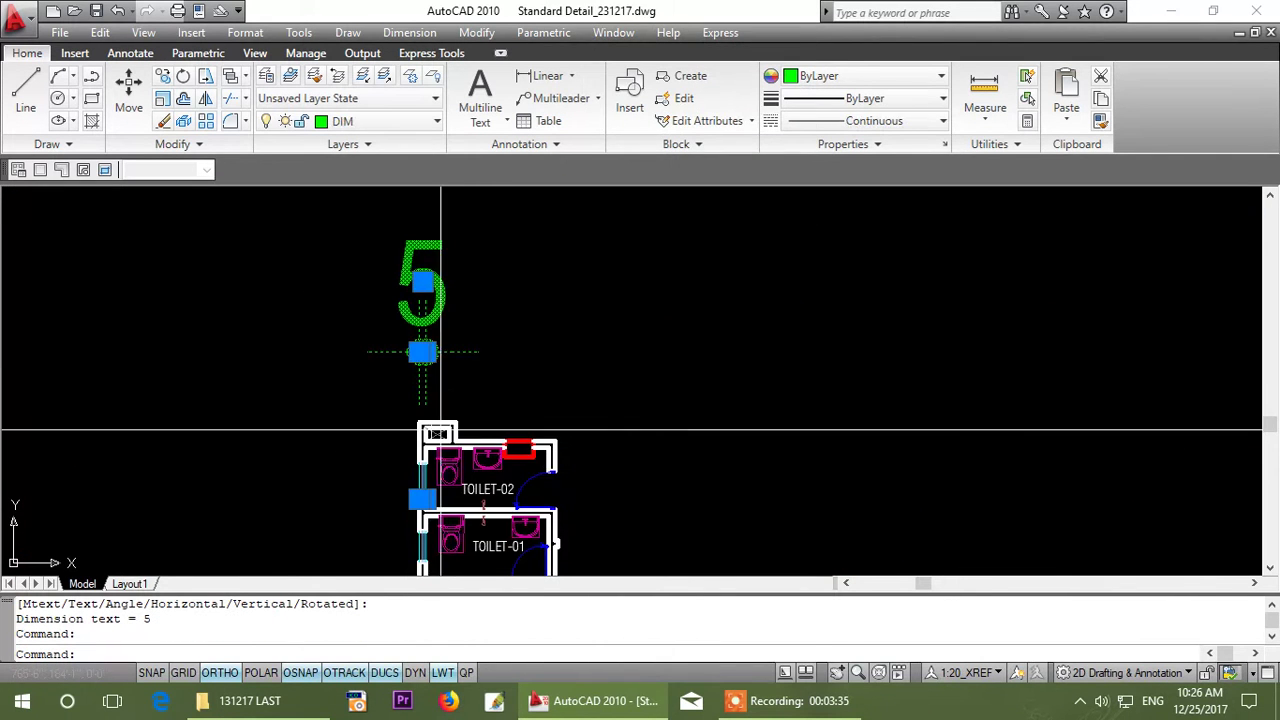
scroll(778, 343, up, 4)
click(163, 124)
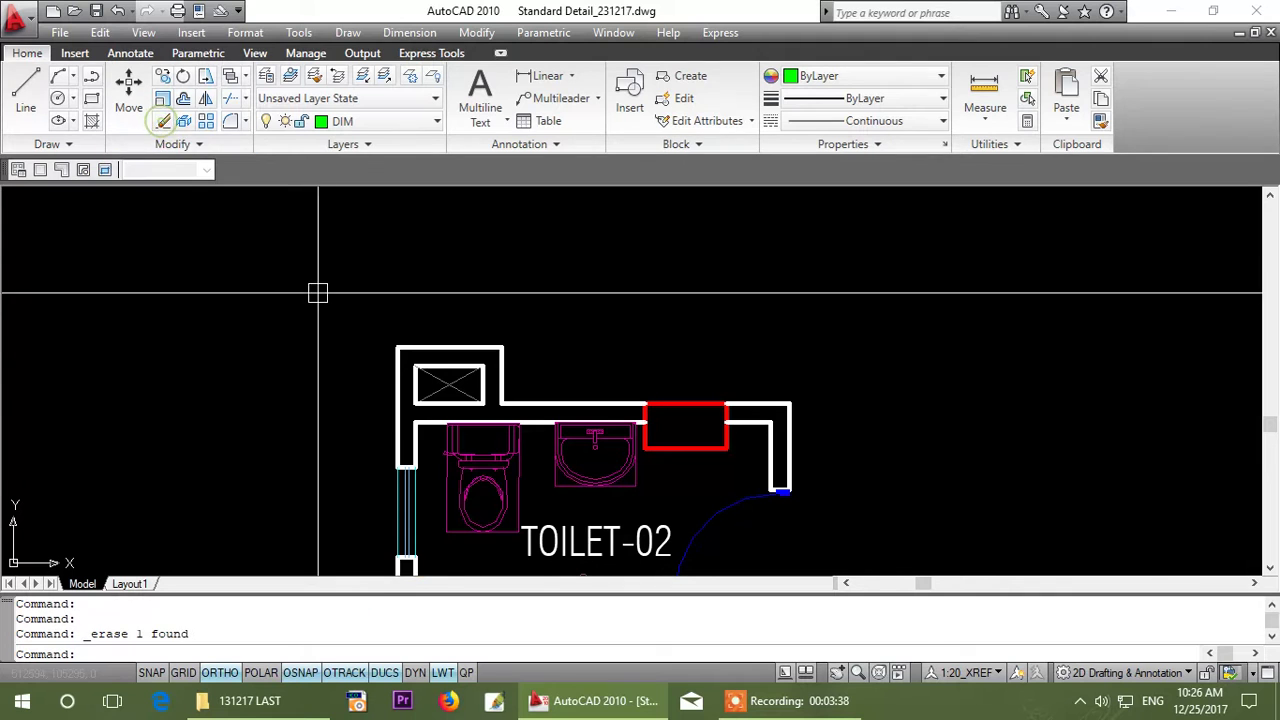
scroll(340, 312, down, 2)
scroll(449, 343, up, 2)
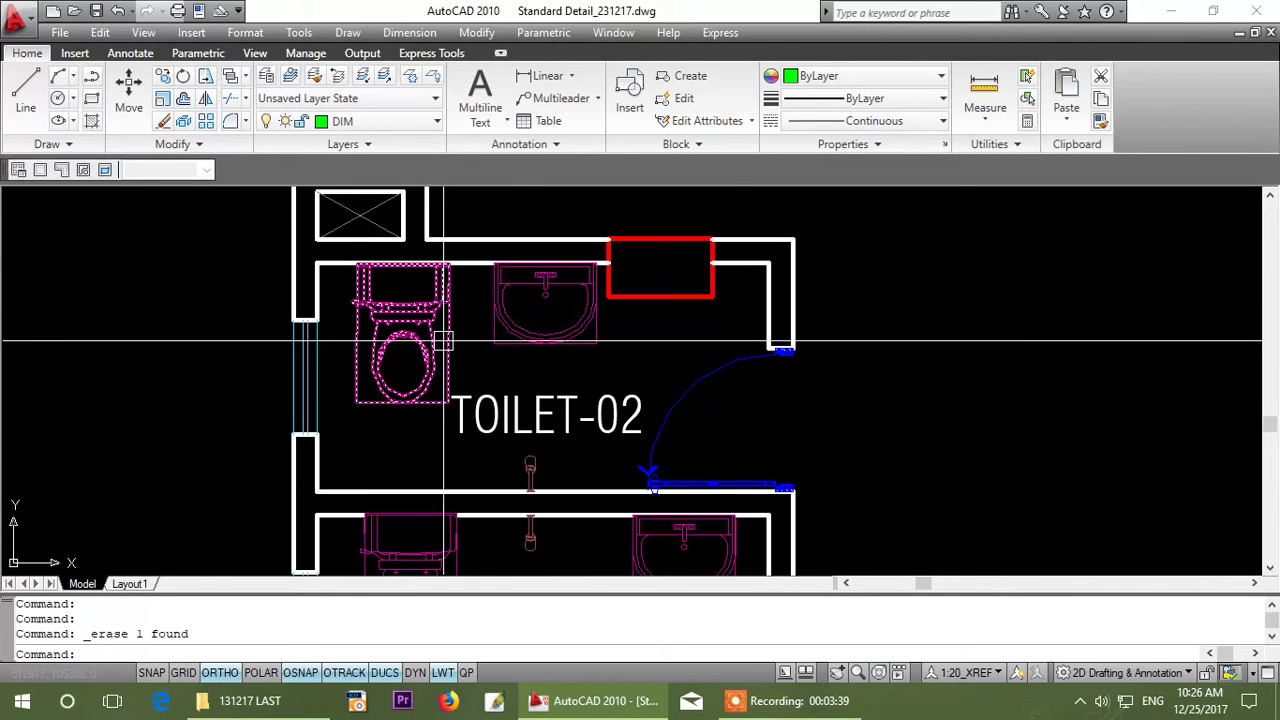
scroll(449, 343, up, 4)
scroll(295, 300, up, 2)
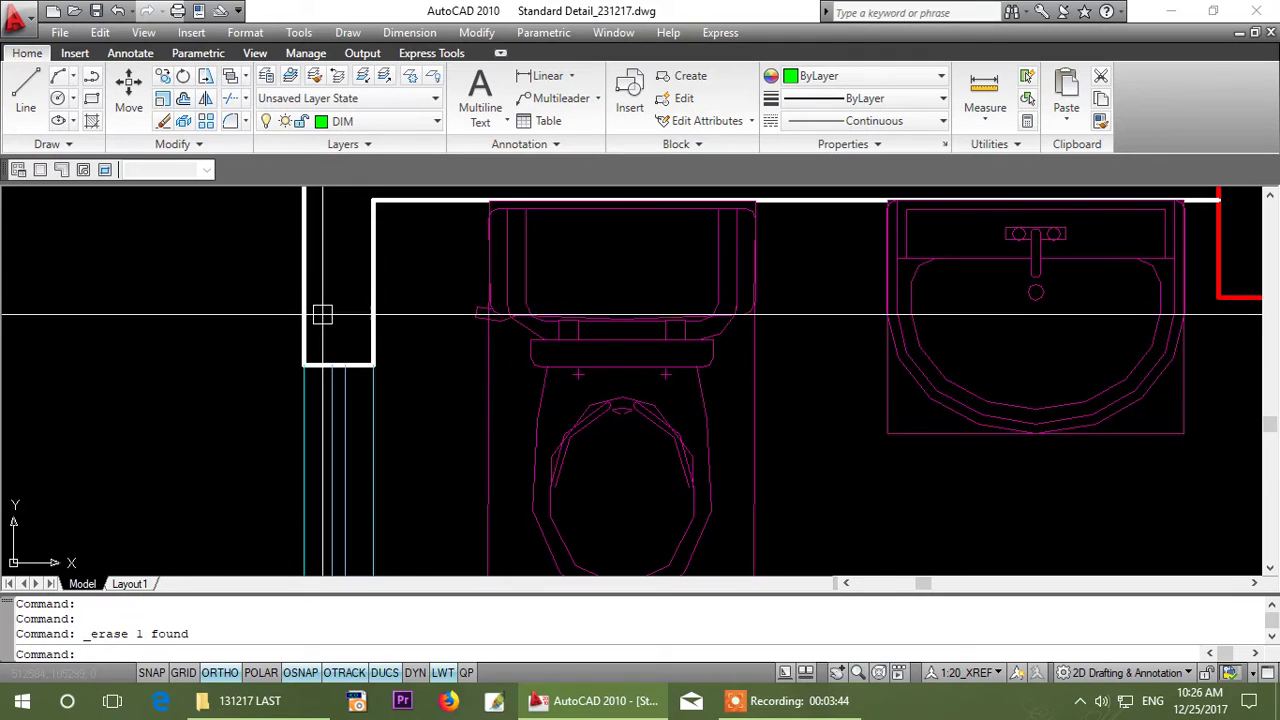
scroll(306, 349, down, 3)
scroll(297, 357, up, 4)
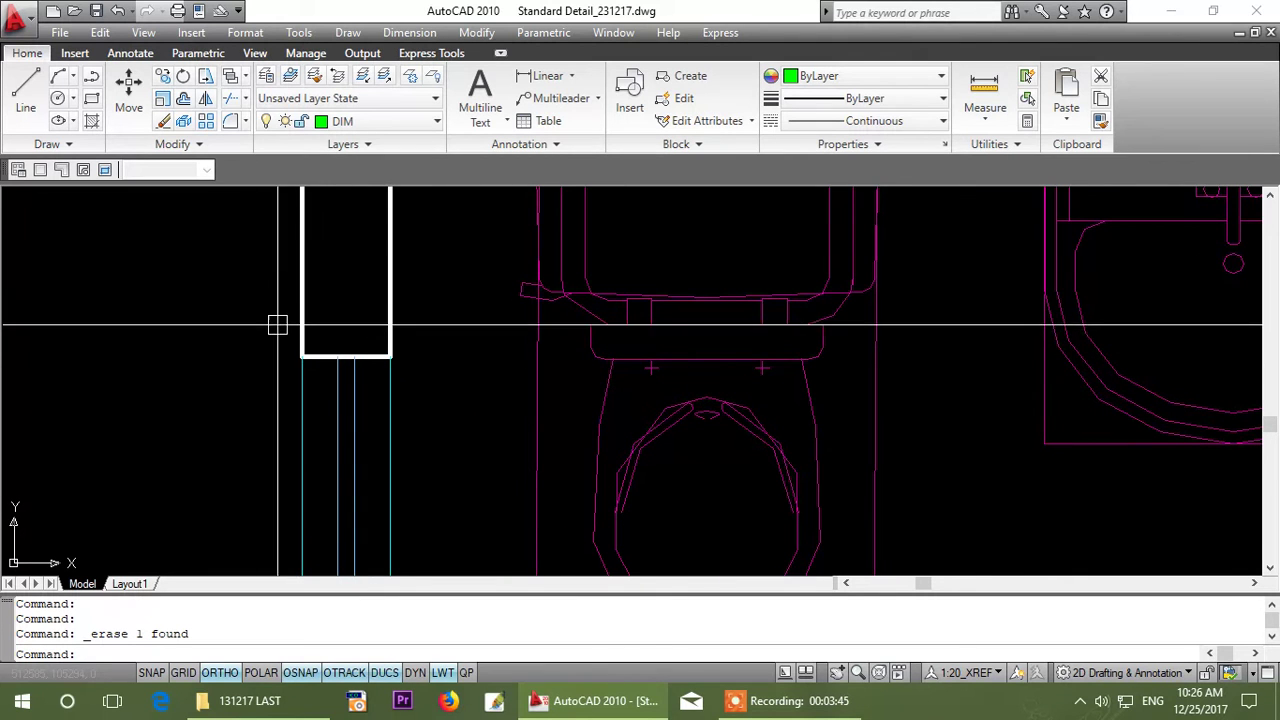
scroll(290, 345, down, 3)
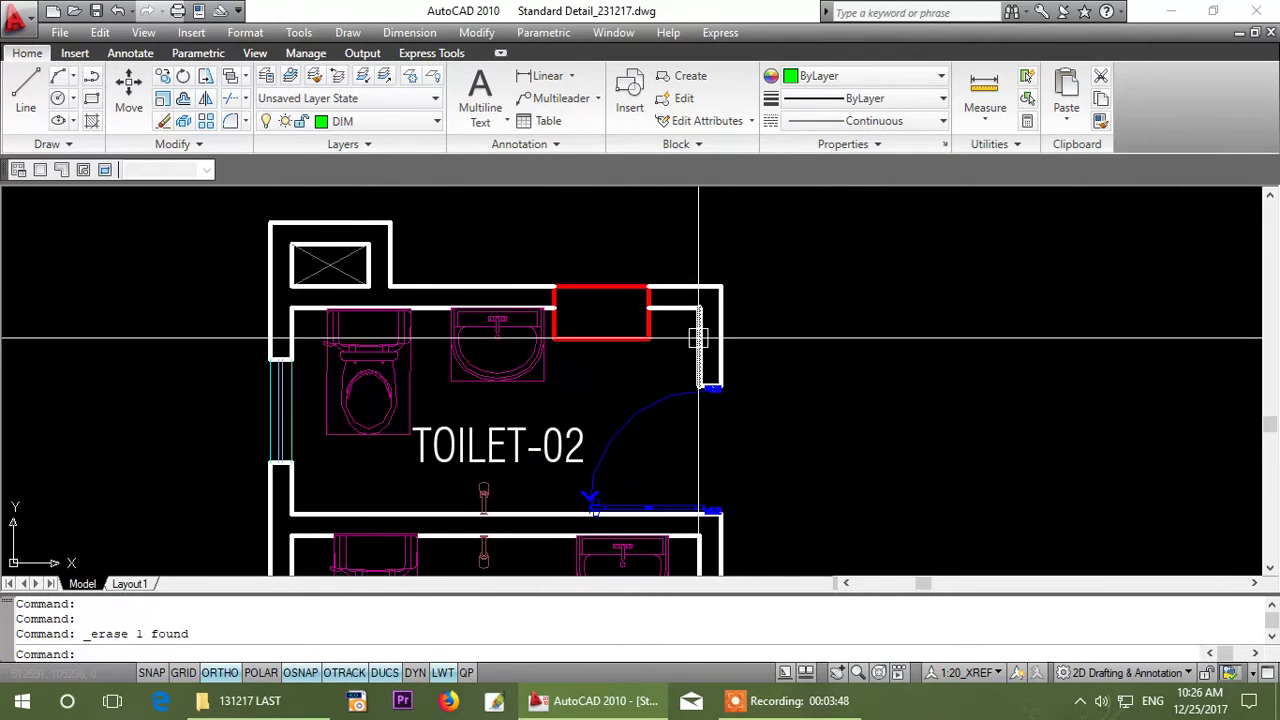
- Draw a vertical construction line along the outer face of the window-side wall of the toilets
click(70, 144)
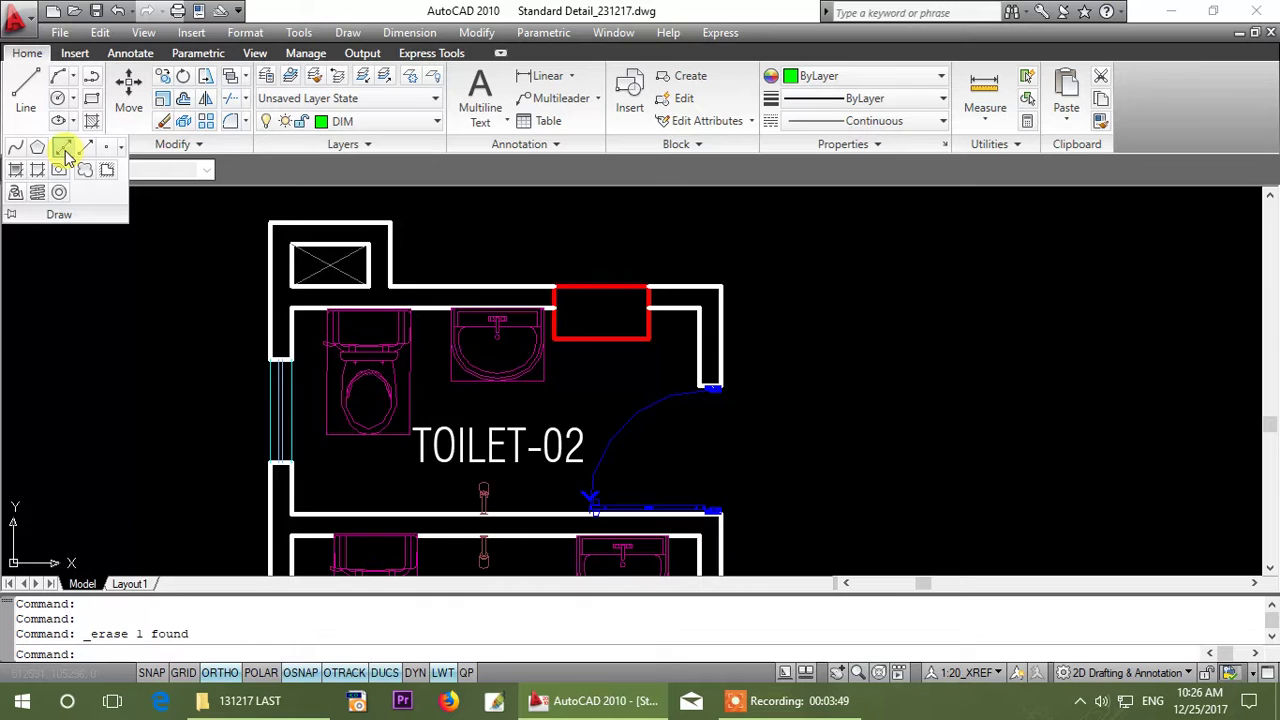
click(64, 150)
scroll(250, 365, up, 3)
click(314, 348)
scroll(290, 500, down, 5)
click(263, 328)
key(Return)
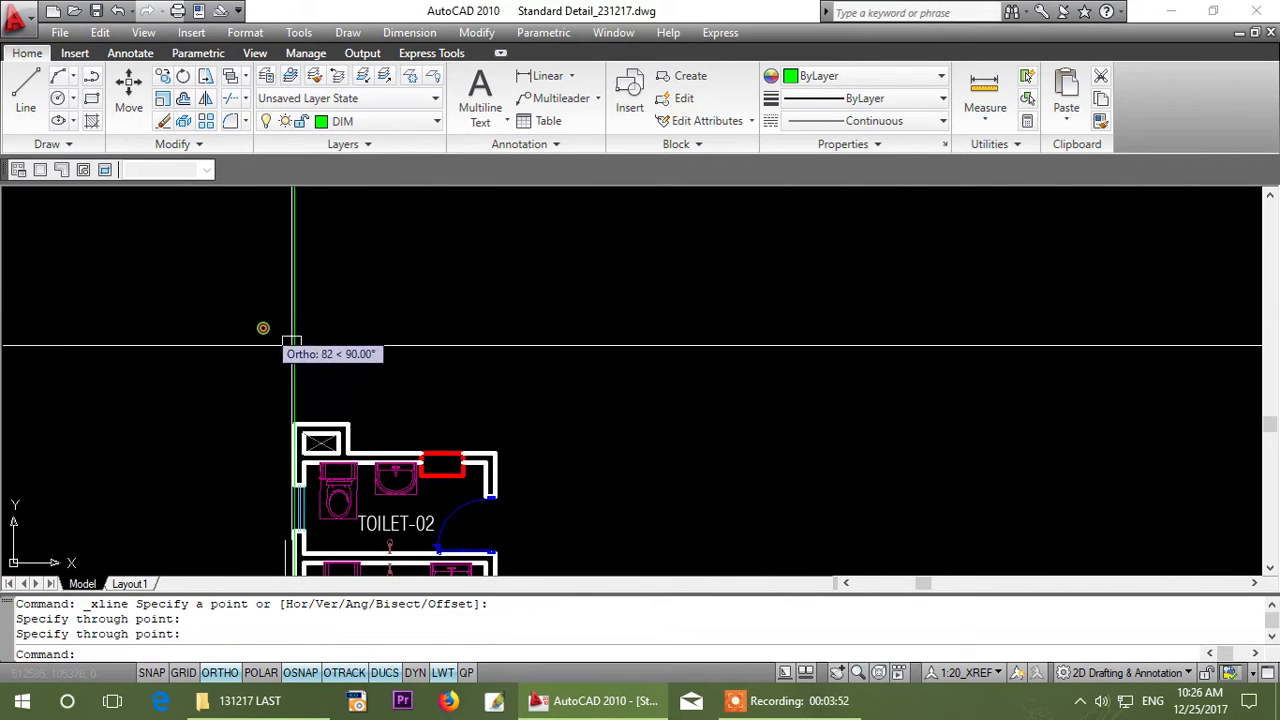
- Copy the vertical construction line 125 units to the right, beyond the door side of the toilets
middle_drag(292, 344, 333, 300)
middle_drag(365, 381, 380, 330)
scroll(342, 310, up, 2)
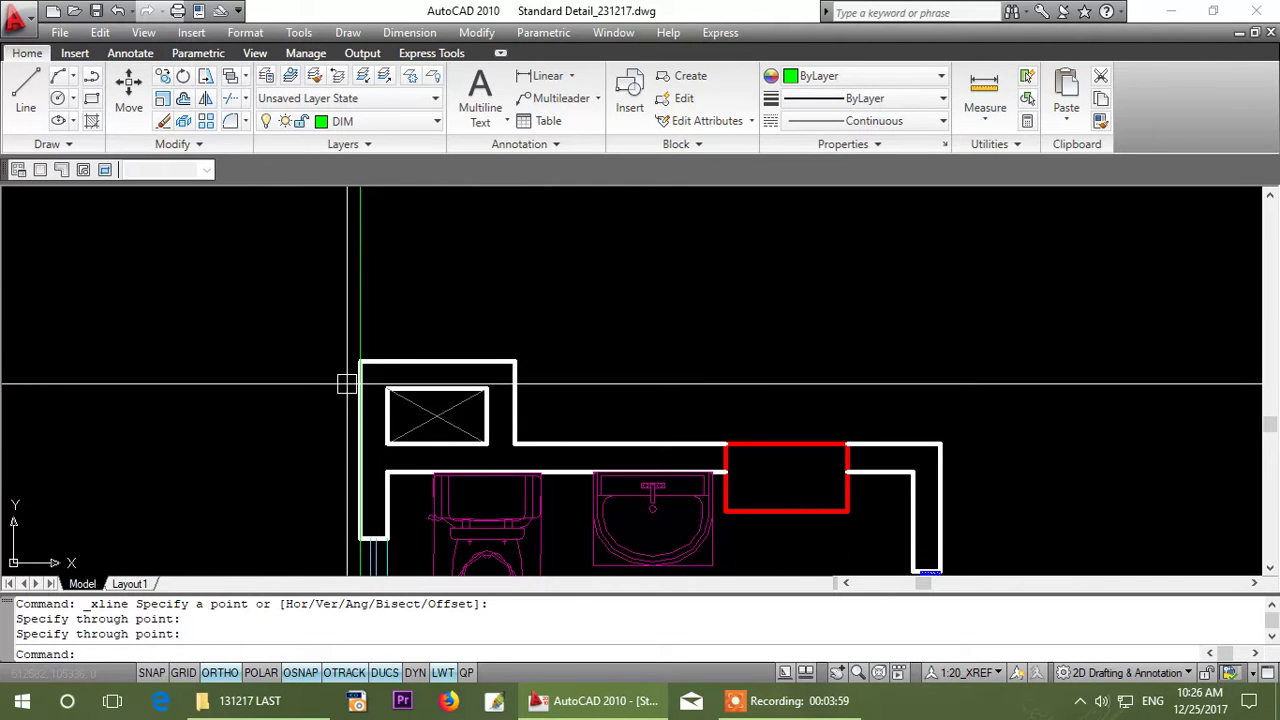
middle_drag(443, 476, 451, 408)
scroll(460, 430, up, 5)
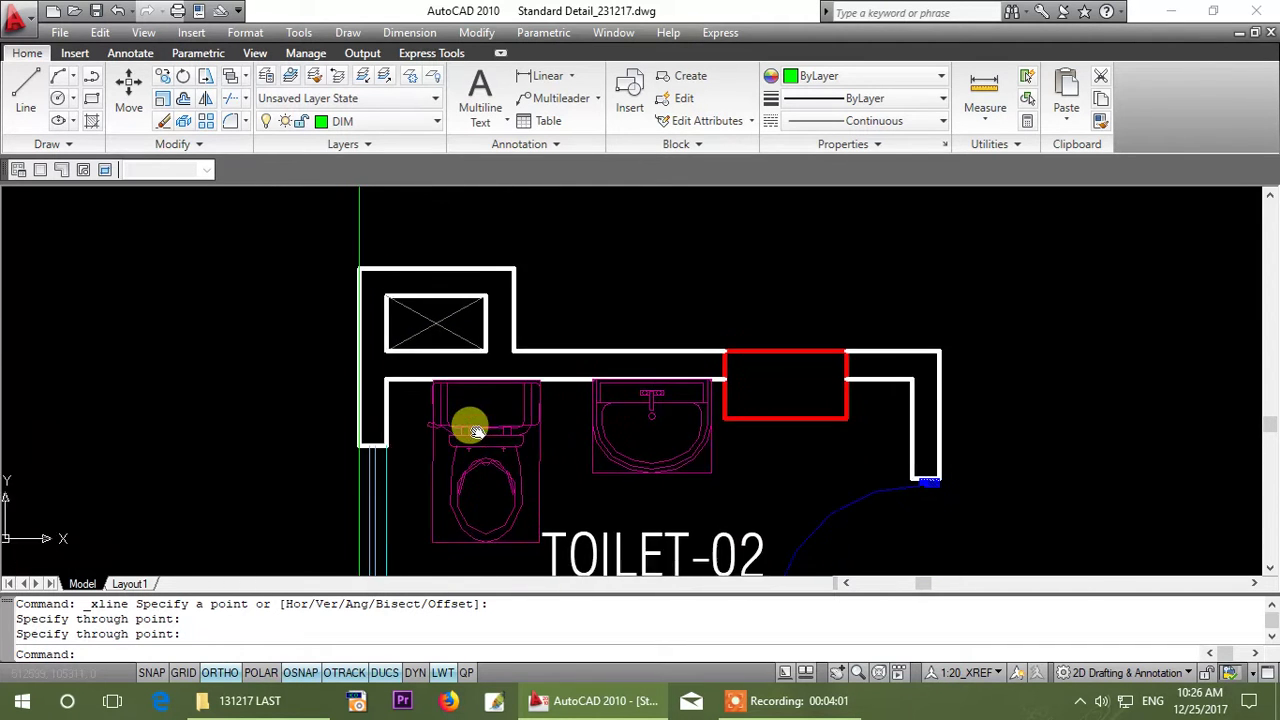
scroll(362, 451, down, 4)
click(423, 237)
click(297, 249)
click(163, 77)
click(86, 338)
text(1)
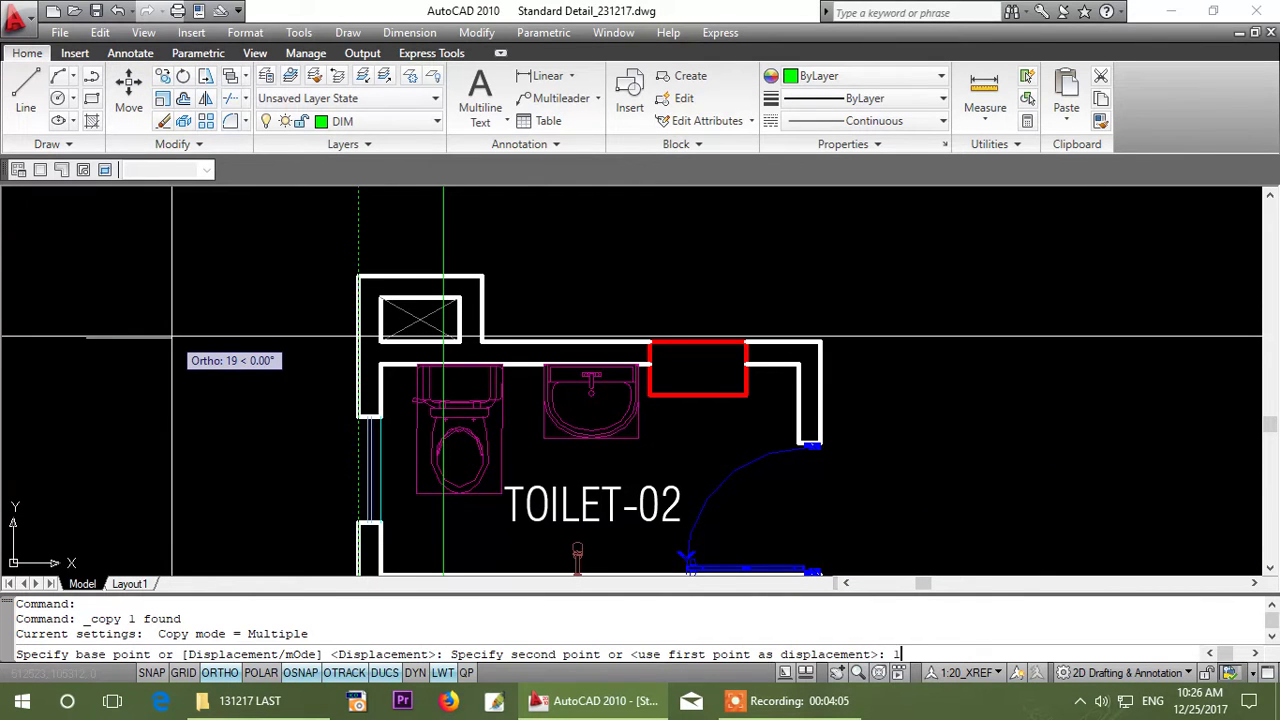
text(25)
key(Return)
key(Return)
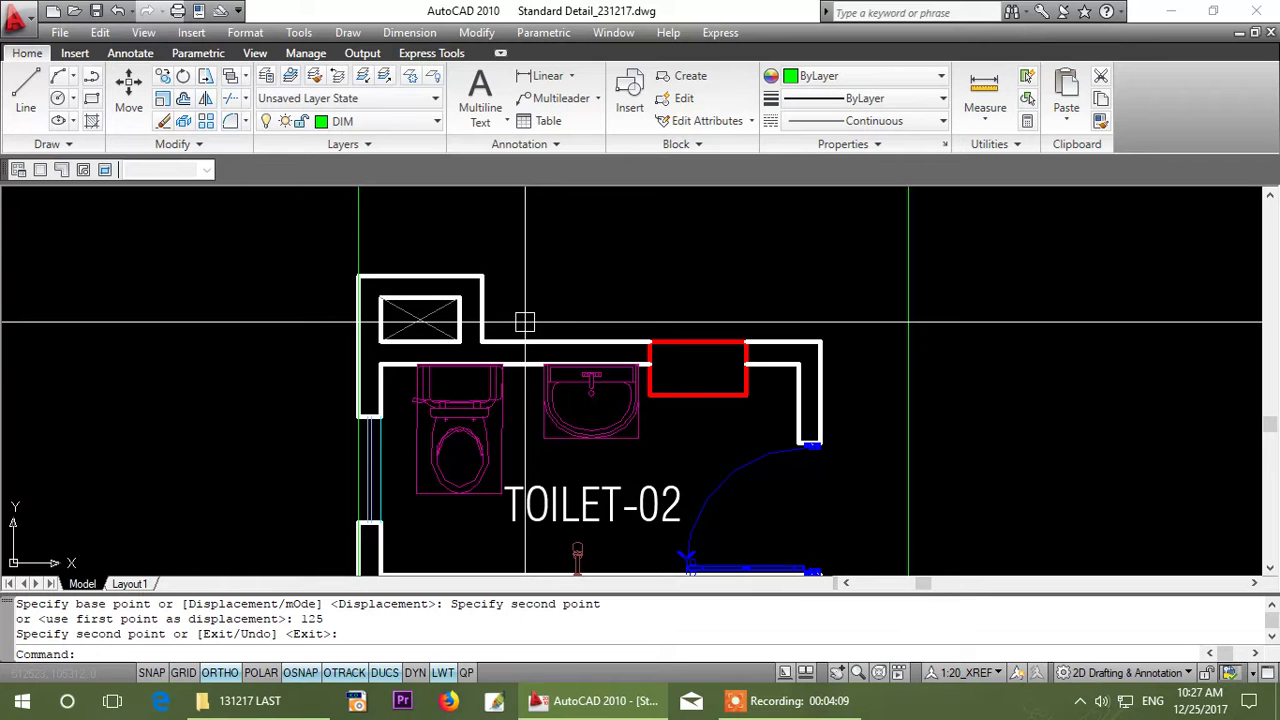
scroll(525, 322, down, 5)
scroll(441, 358, up, 8)
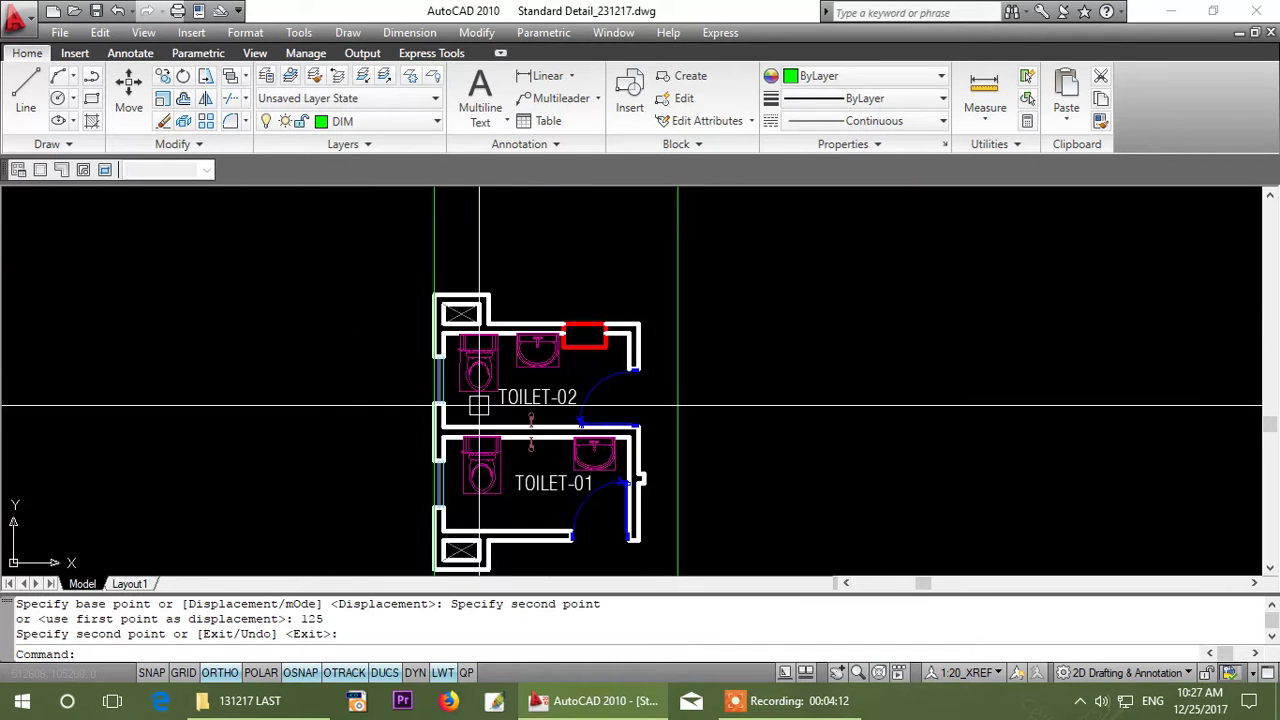
scroll(445, 343, down, 6)
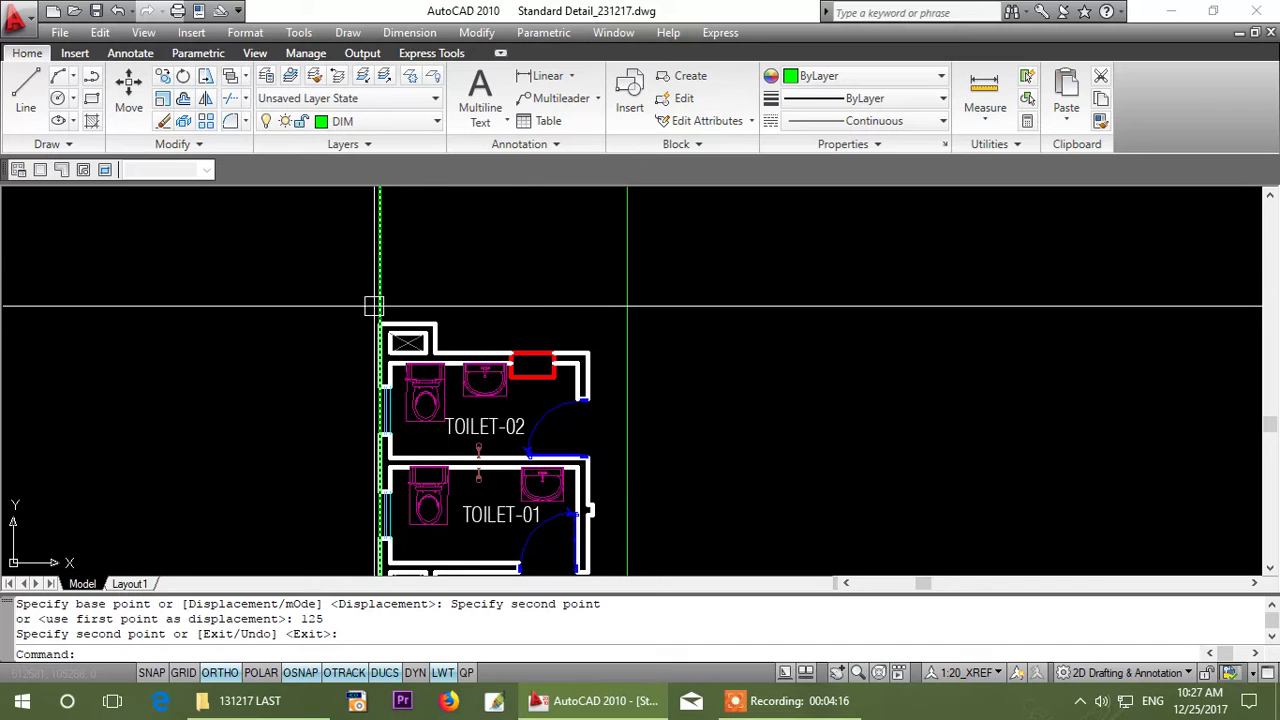
click(163, 101)
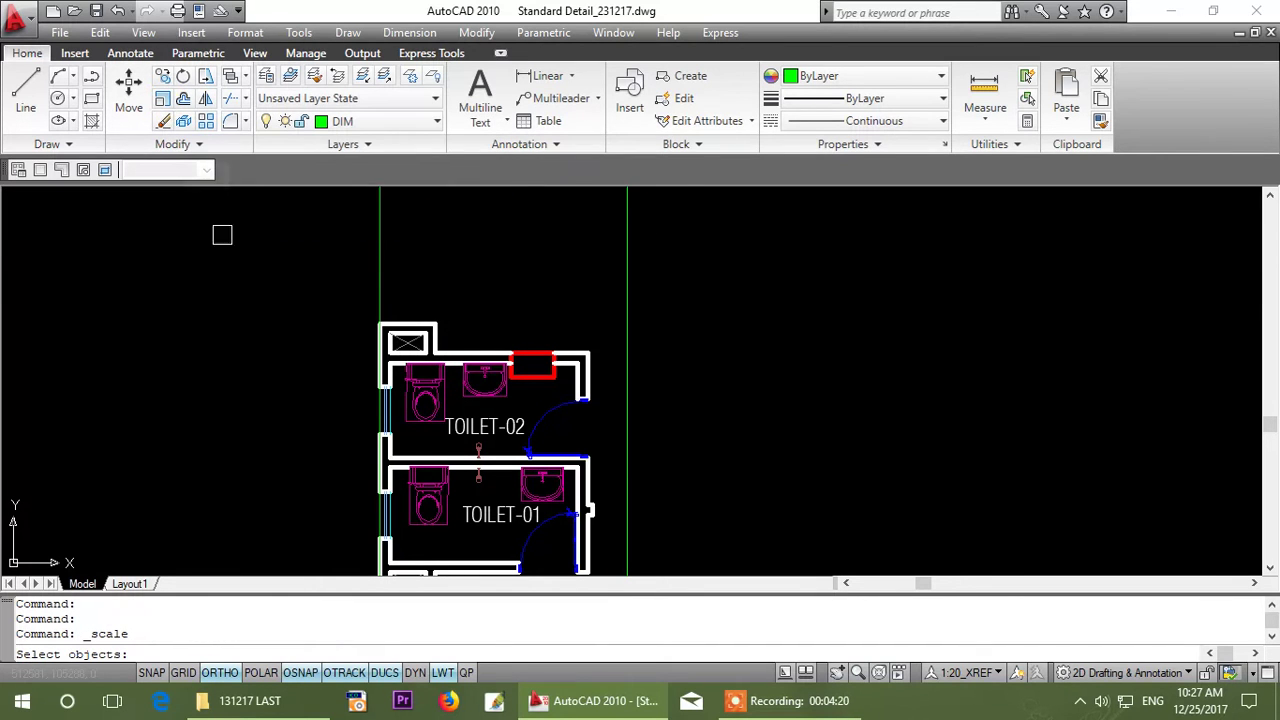
middle_drag(278, 347, 278, 250)
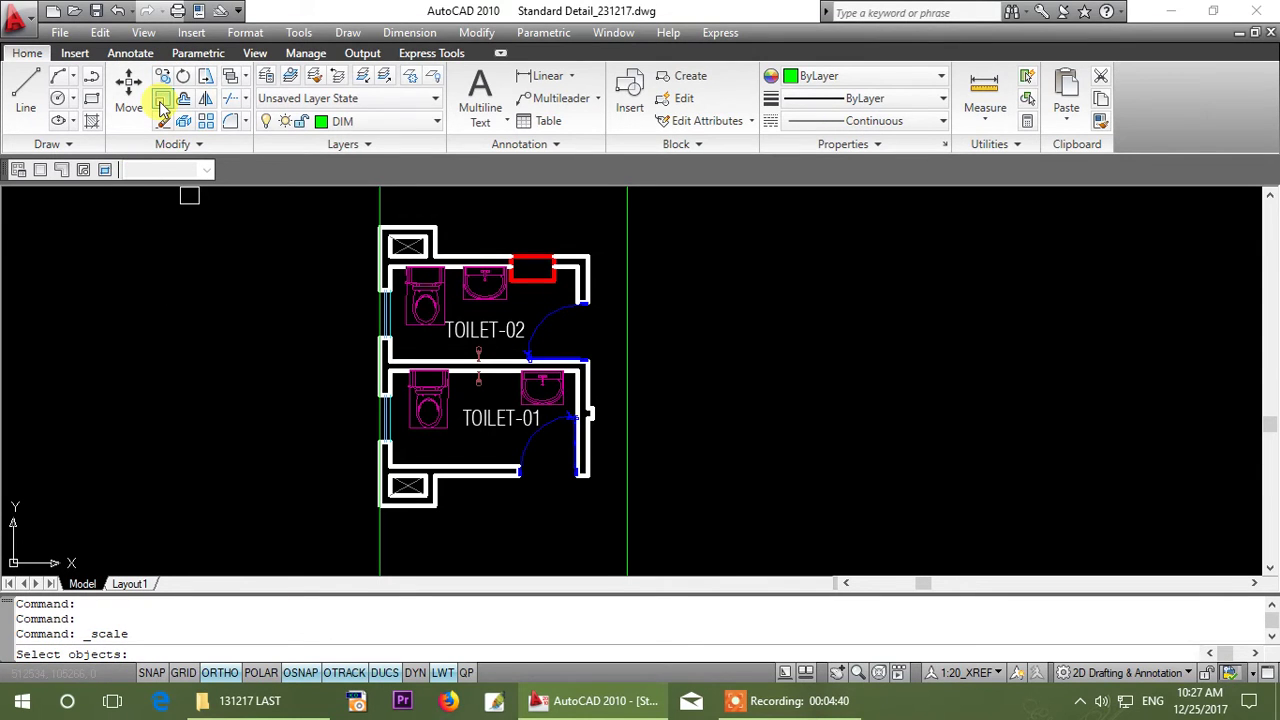
right_click(243, 322)
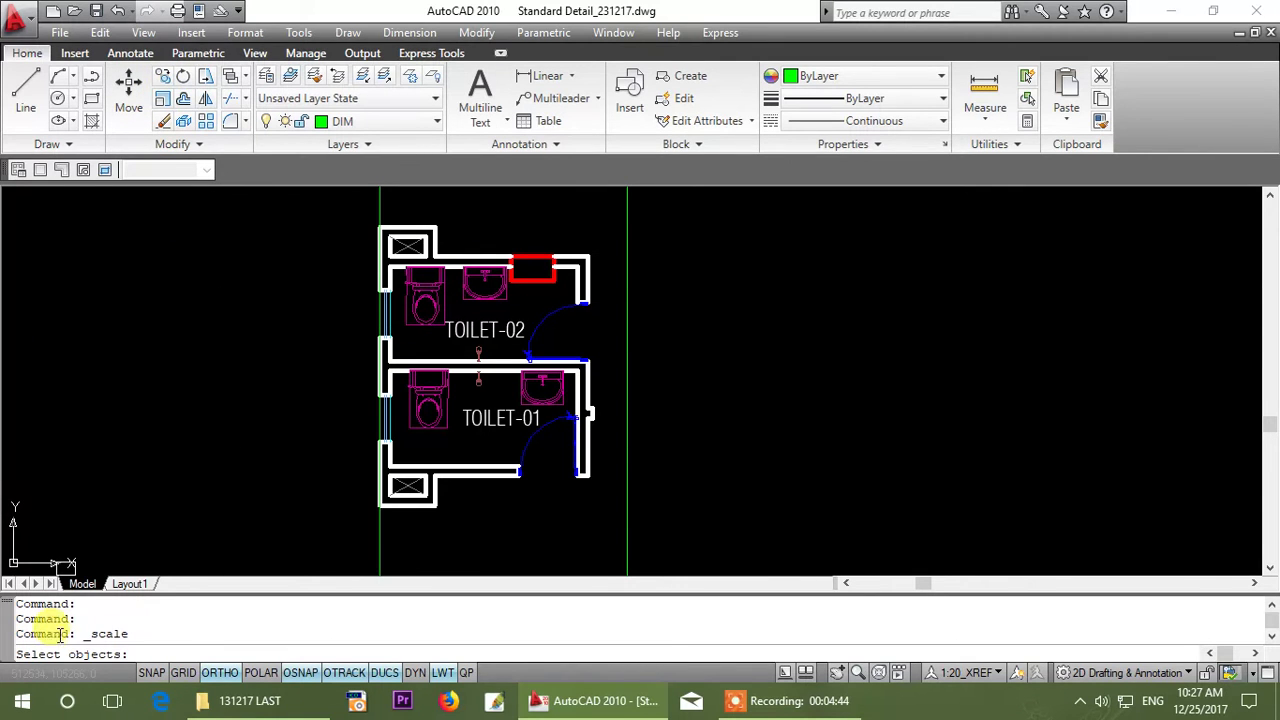
scroll(252, 455, down, 1)
click(246, 263)
click(544, 535)
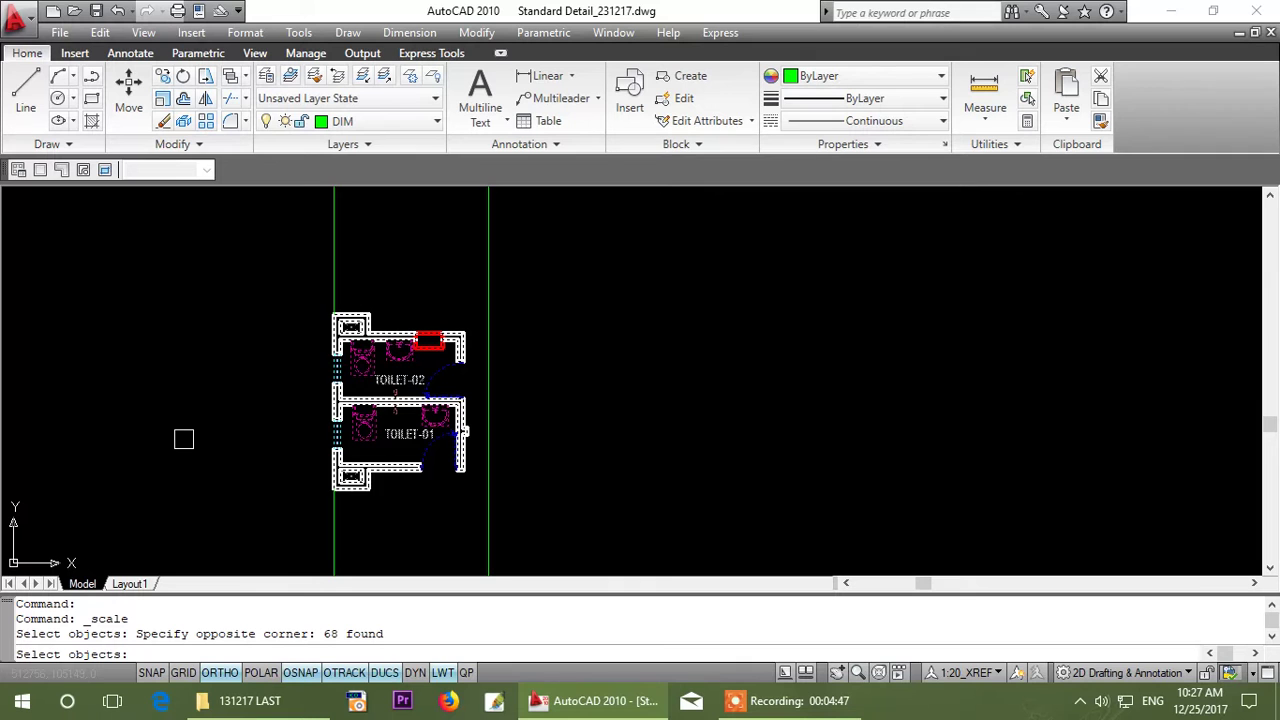
key(Return)
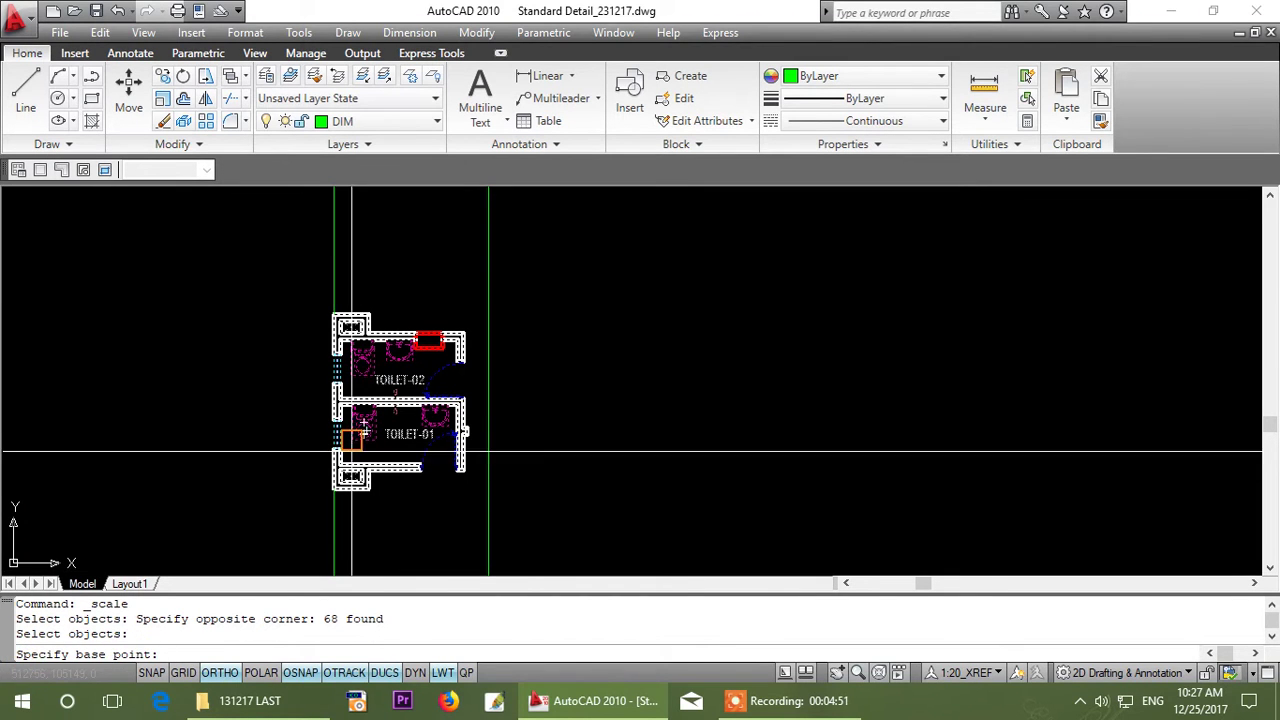
scroll(340, 368, up, 9)
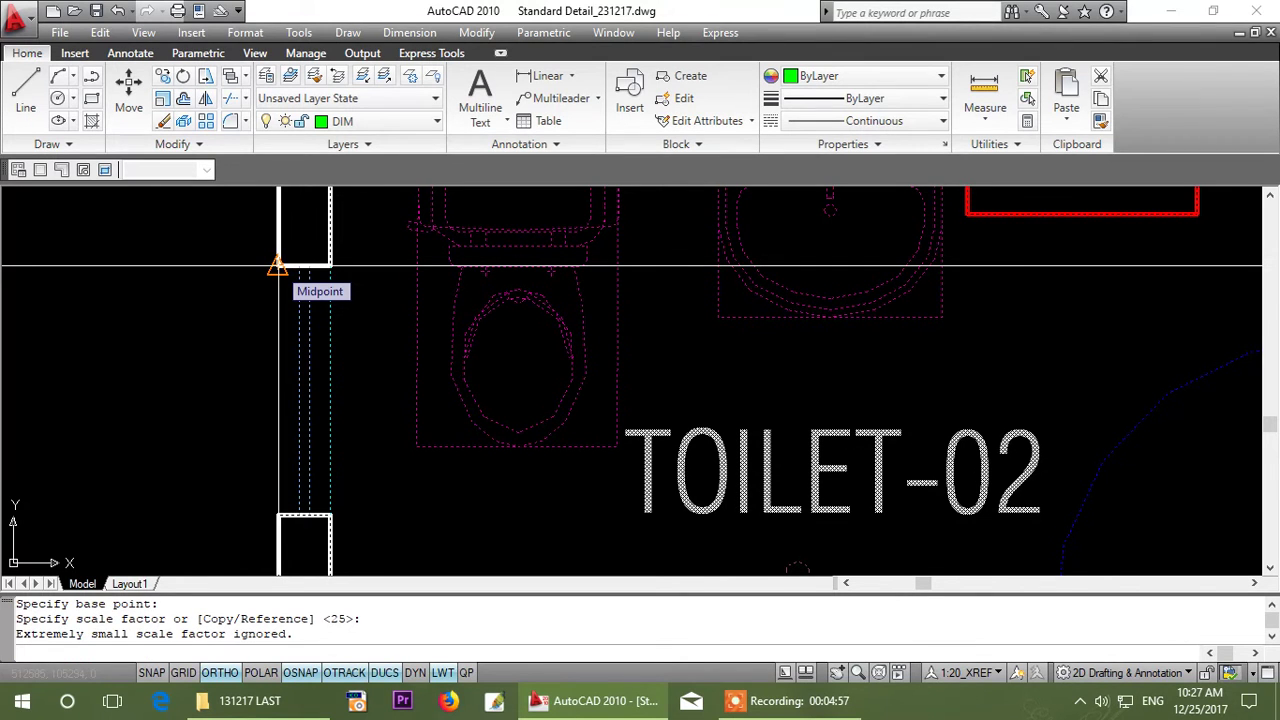
key(Escape)
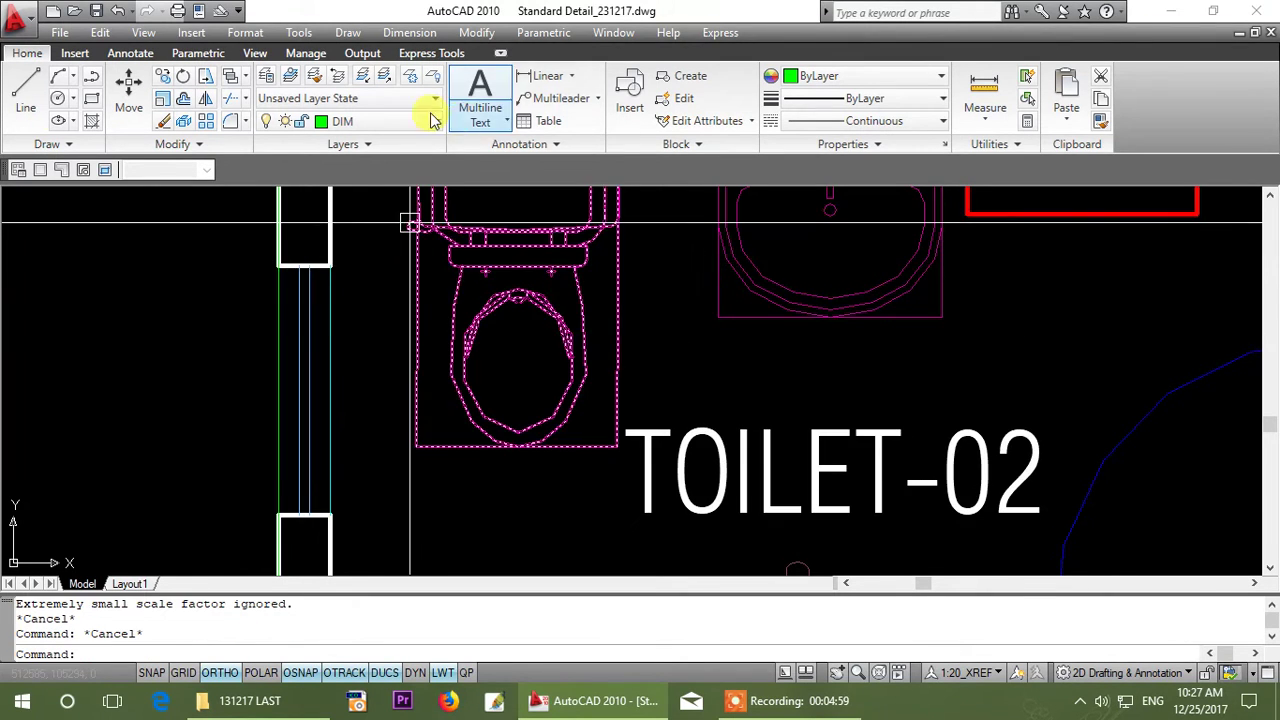
- Scale both toilets by reference from the outer window-wall corner, matching the wall thickness to the 125-unit construction-line spacing
click(183, 121)
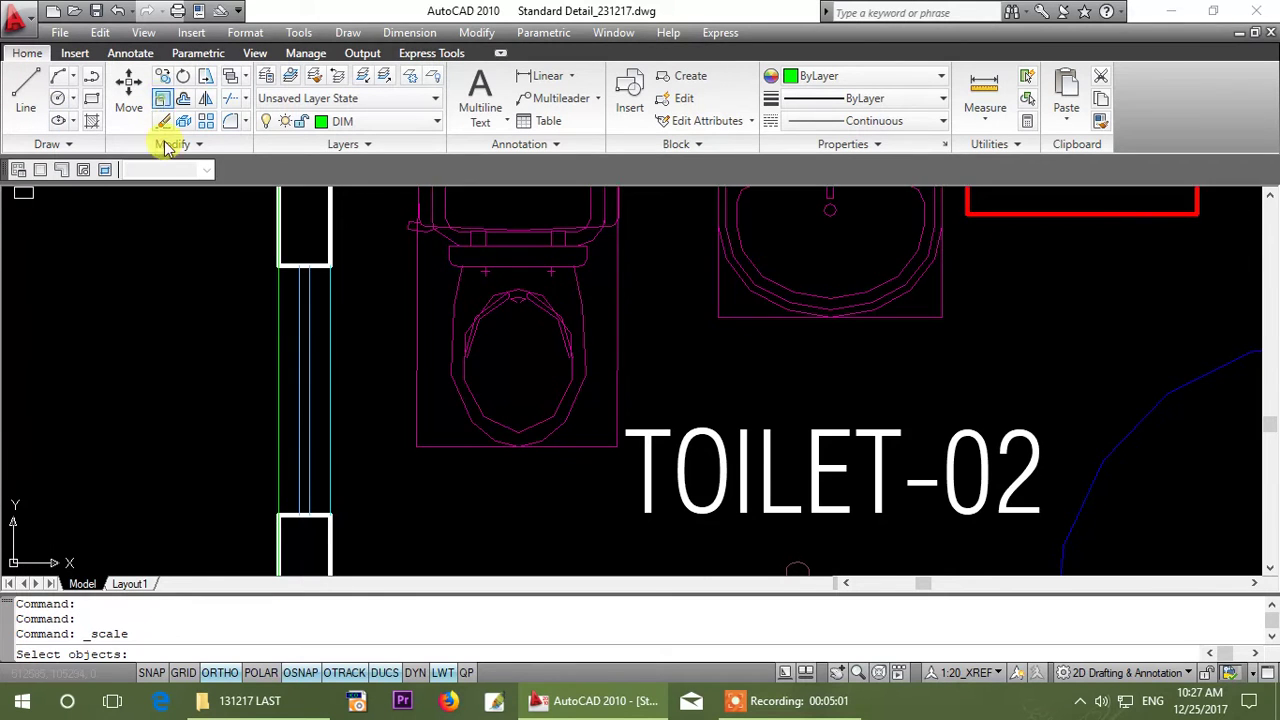
scroll(321, 381, down, 8)
click(531, 549)
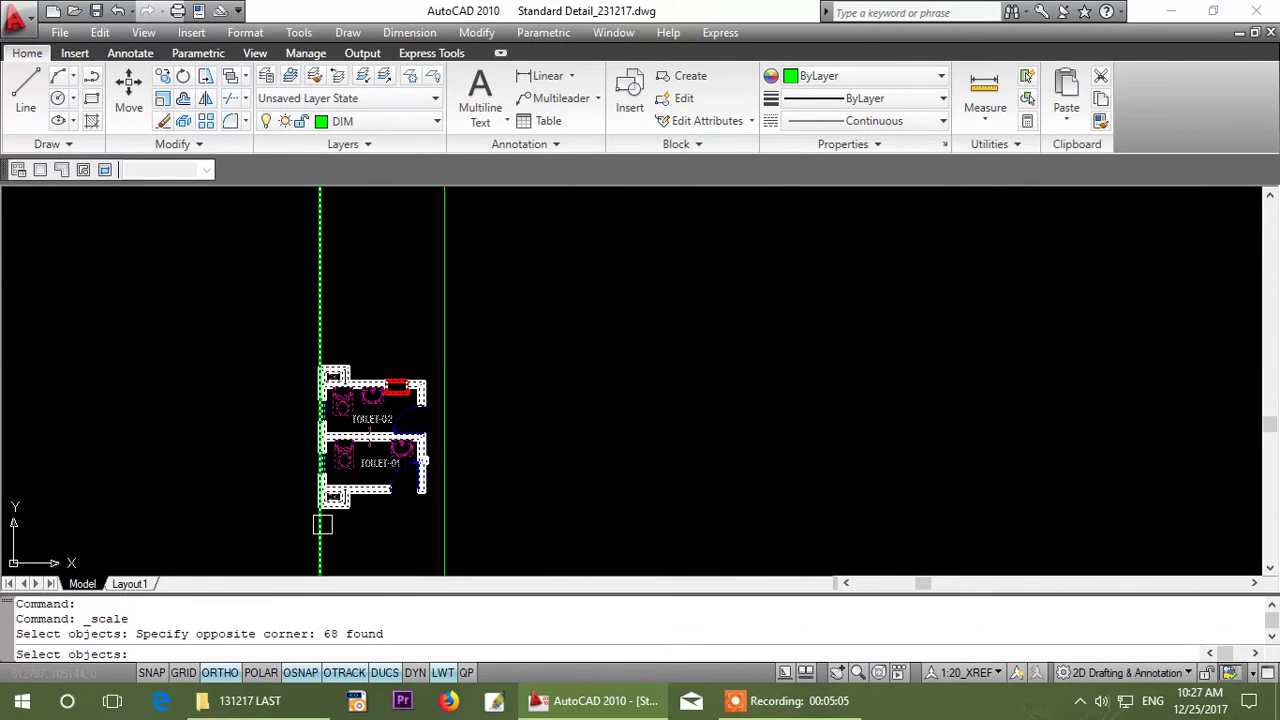
scroll(322, 524, up, 5)
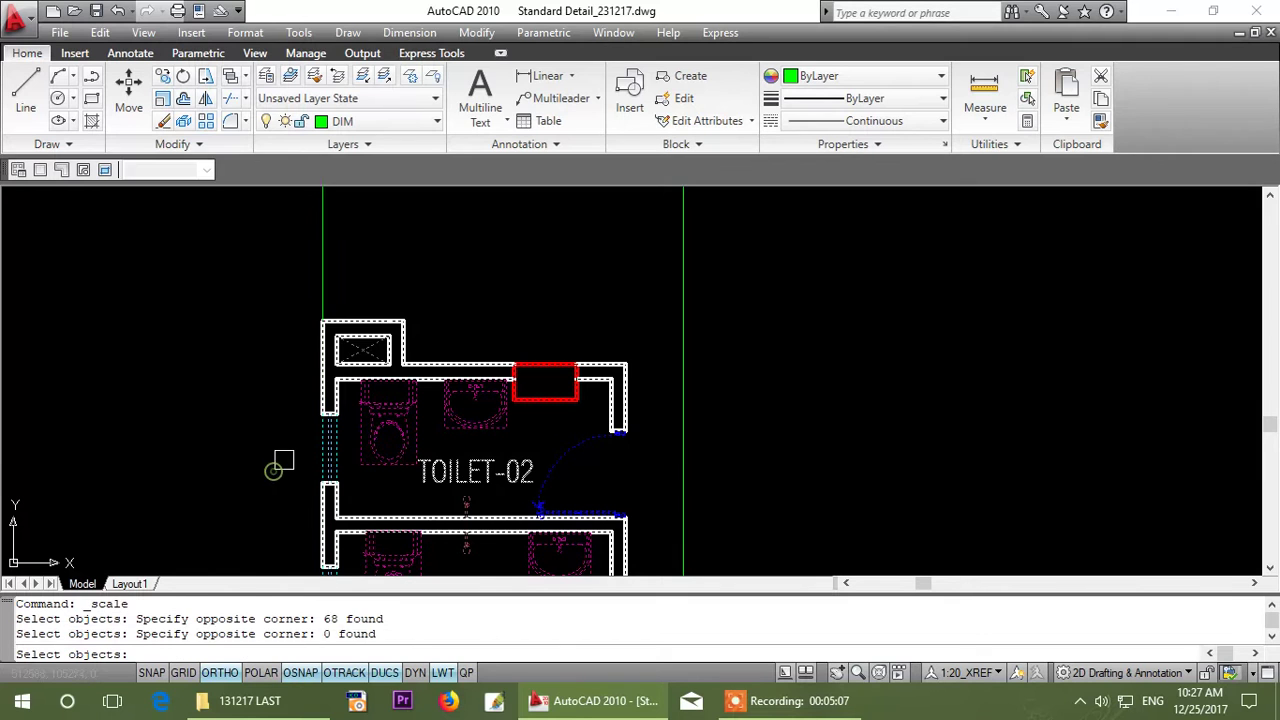
key(Return)
scroll(325, 430, up, 4)
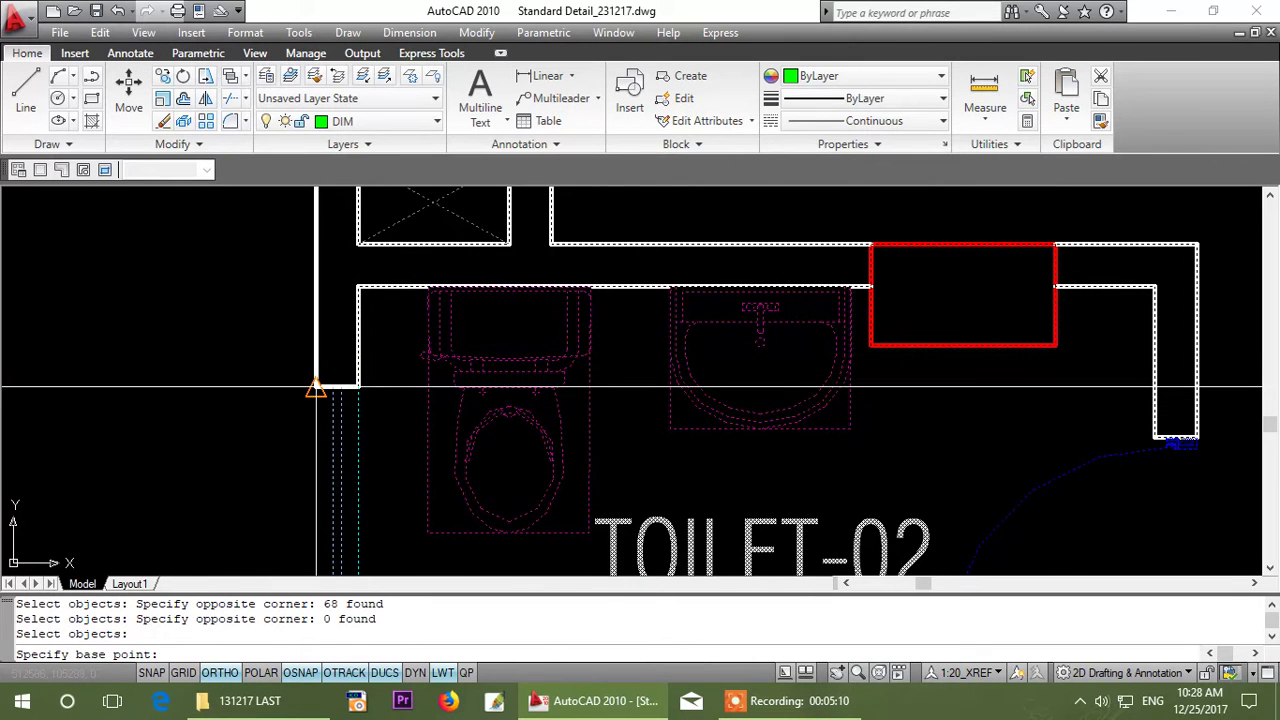
text(r)
key(Return)
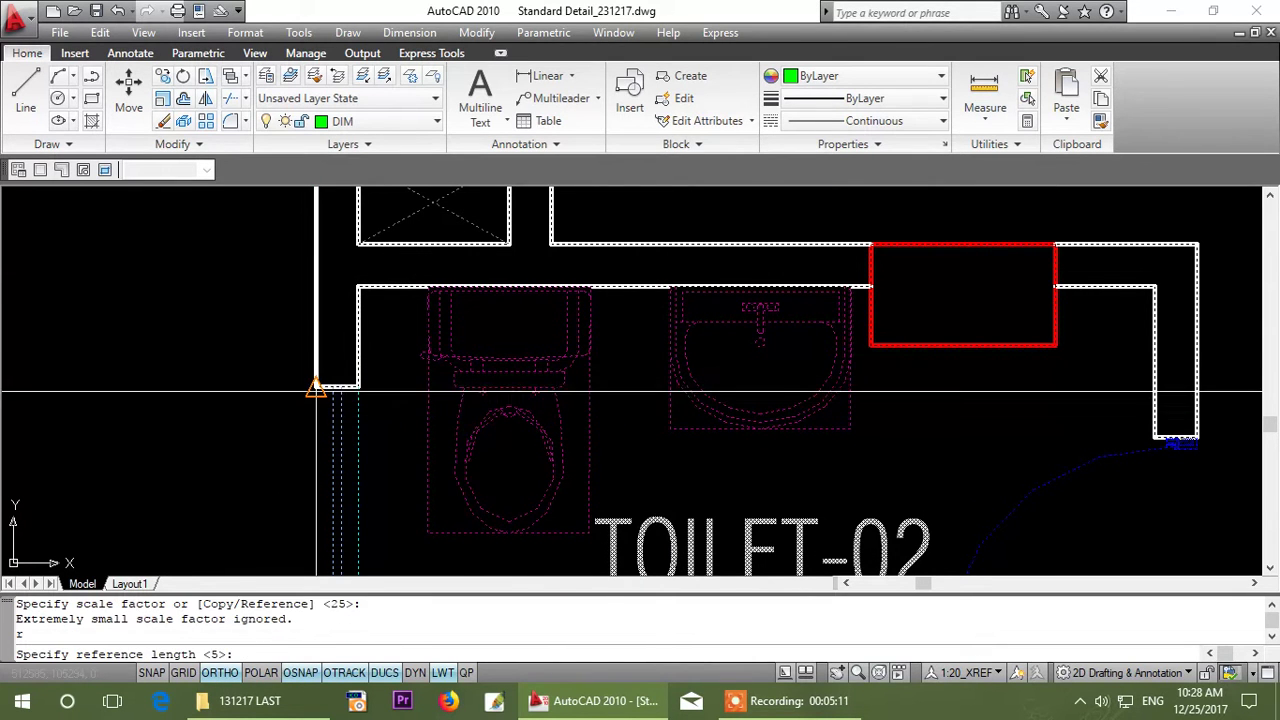
click(316, 386)
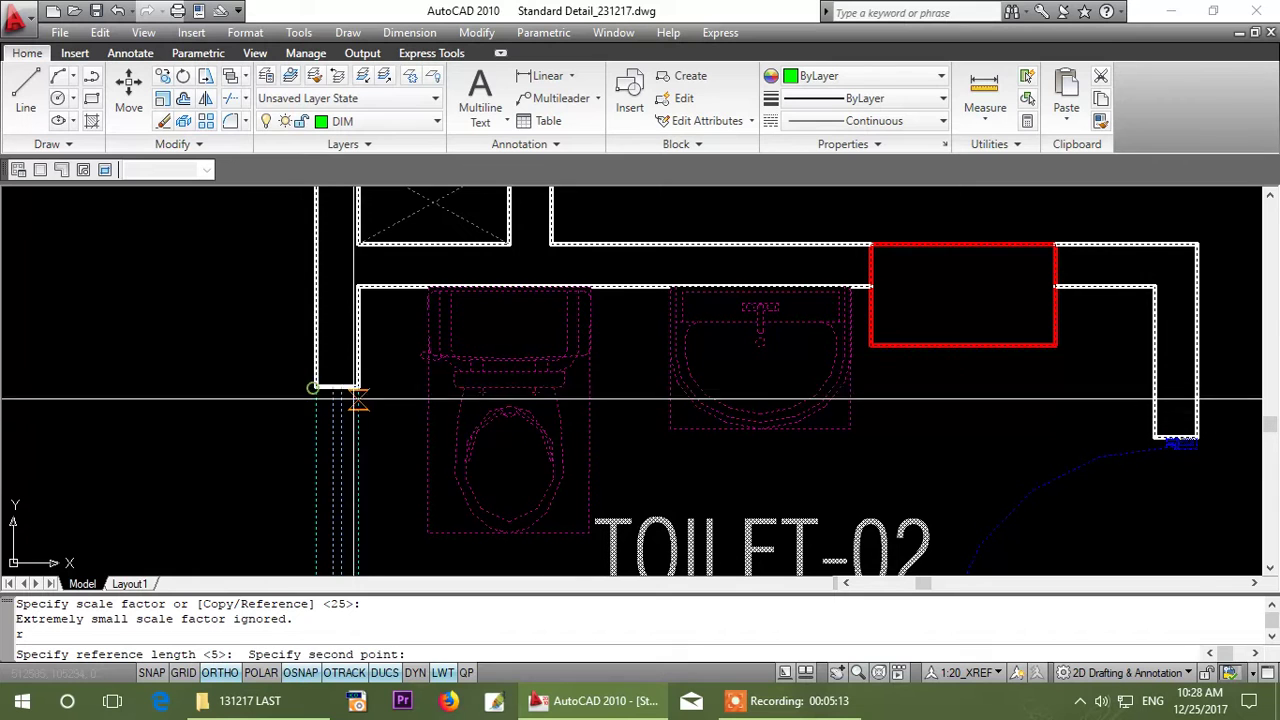
click(358, 386)
scroll(400, 420, down, 5)
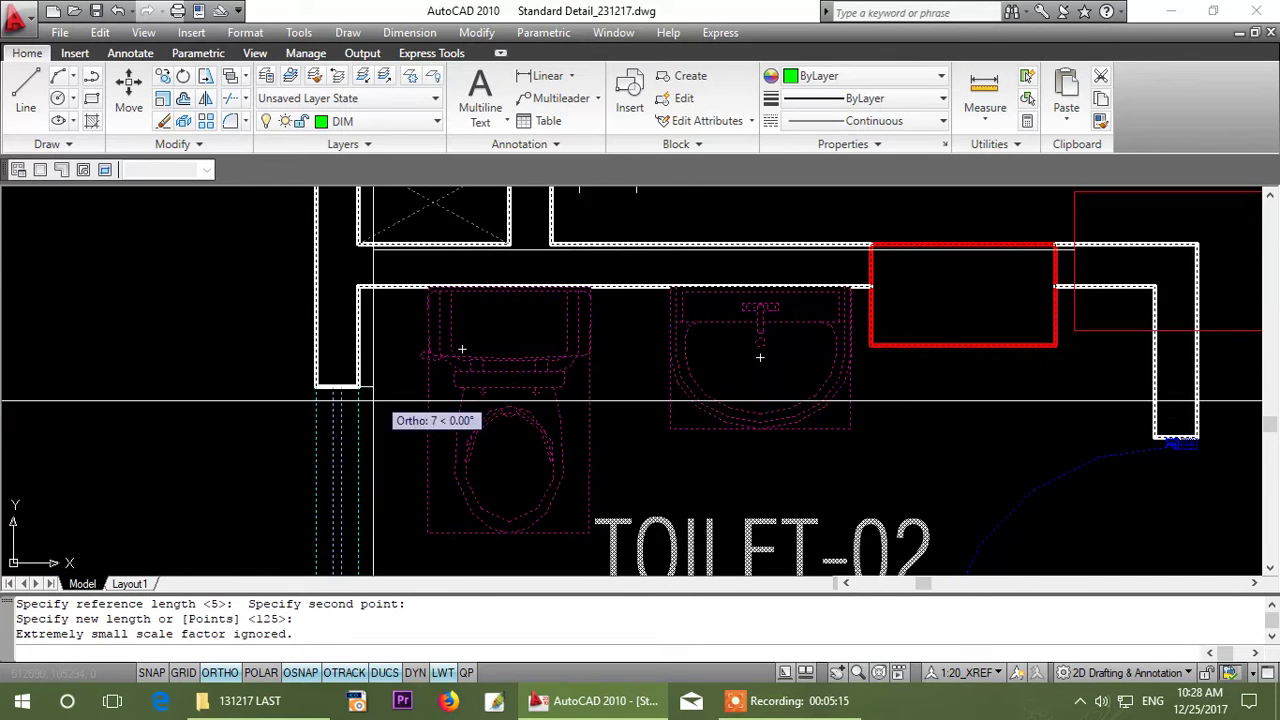
scroll(386, 428, up, 3)
scroll(386, 420, up, 4)
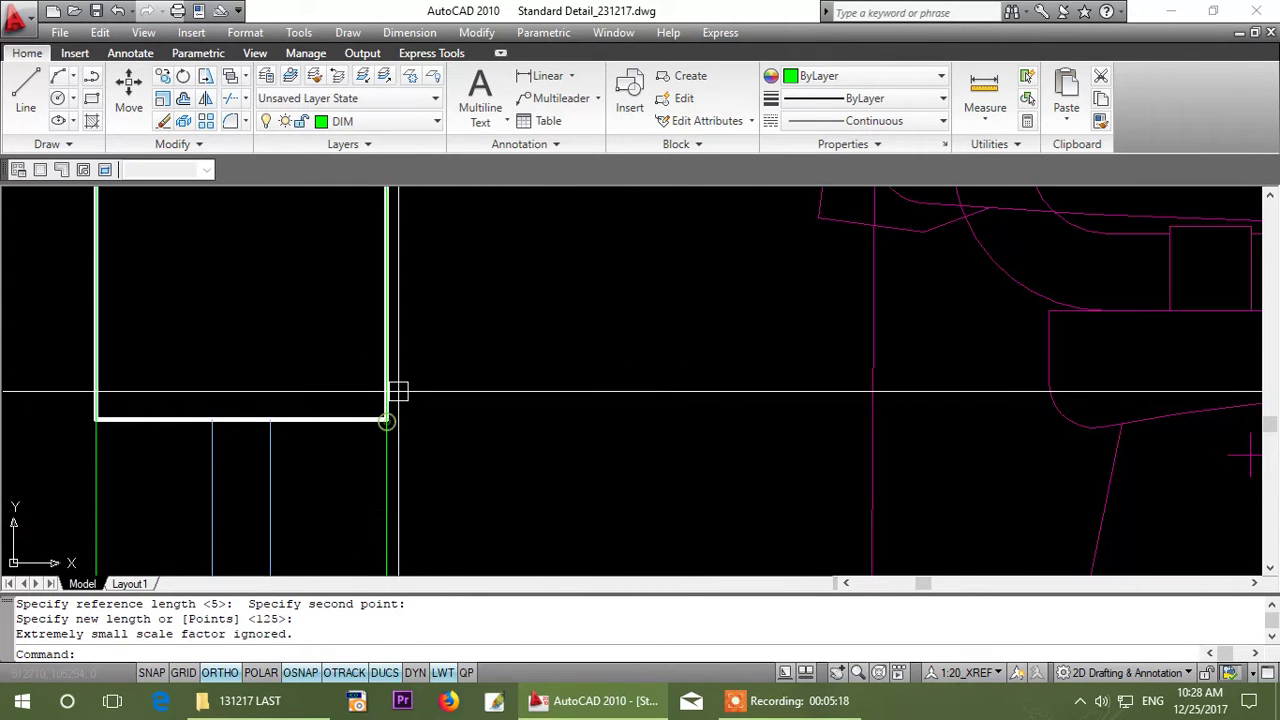
- Check the scaled window-side wall's thickness in Toilet-02 with a linear dimension across the wall end above the window
scroll(391, 391, down, 2)
scroll(461, 475, down, 4)
scroll(390, 420, up, 3)
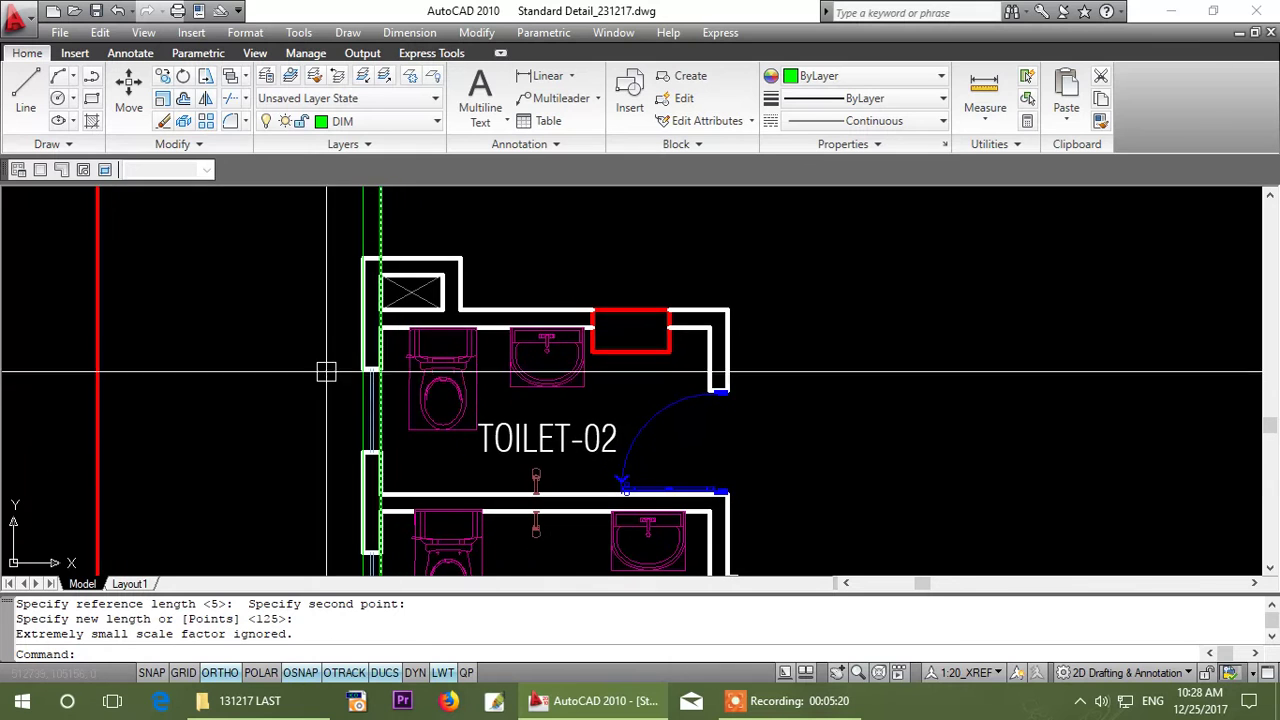
scroll(395, 392, down, 2)
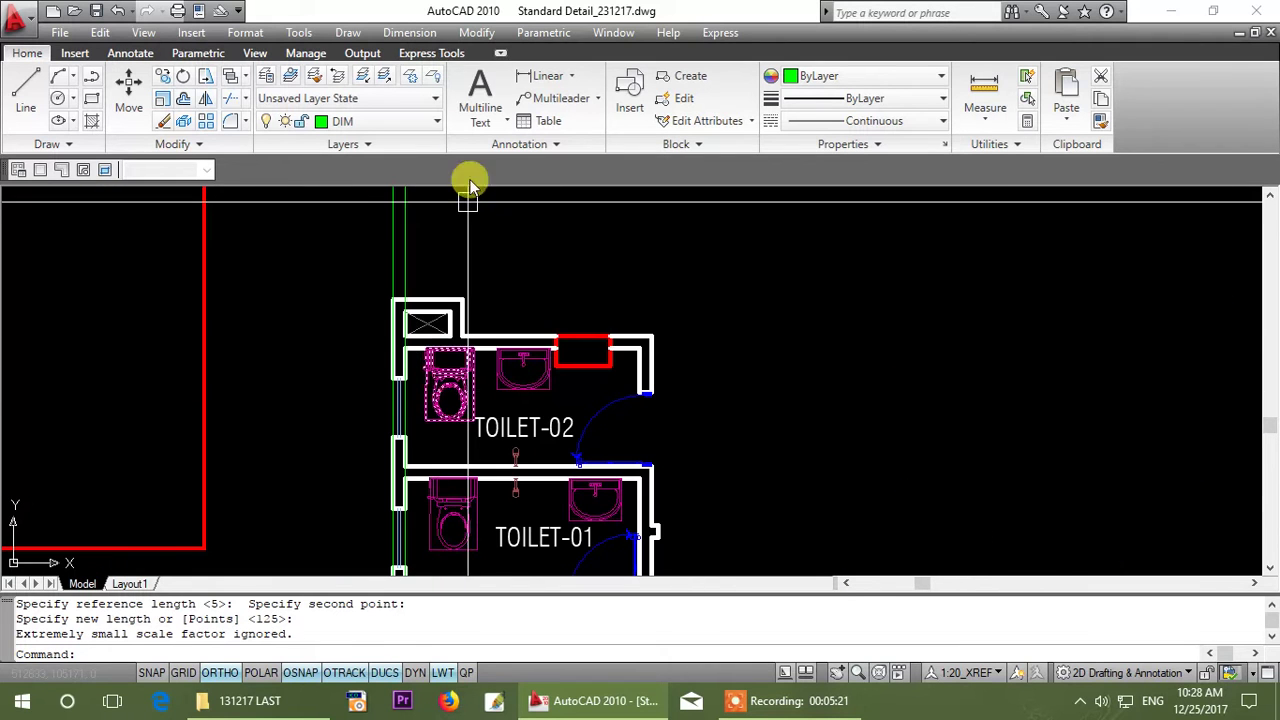
click(567, 80)
scroll(398, 391, up, 4)
click(584, 316)
click(686, 315)
click(652, 286)
middle_drag(652, 286, 598, 393)
- Erase the wall-thickness dimension and both vertical construction lines
click(594, 377)
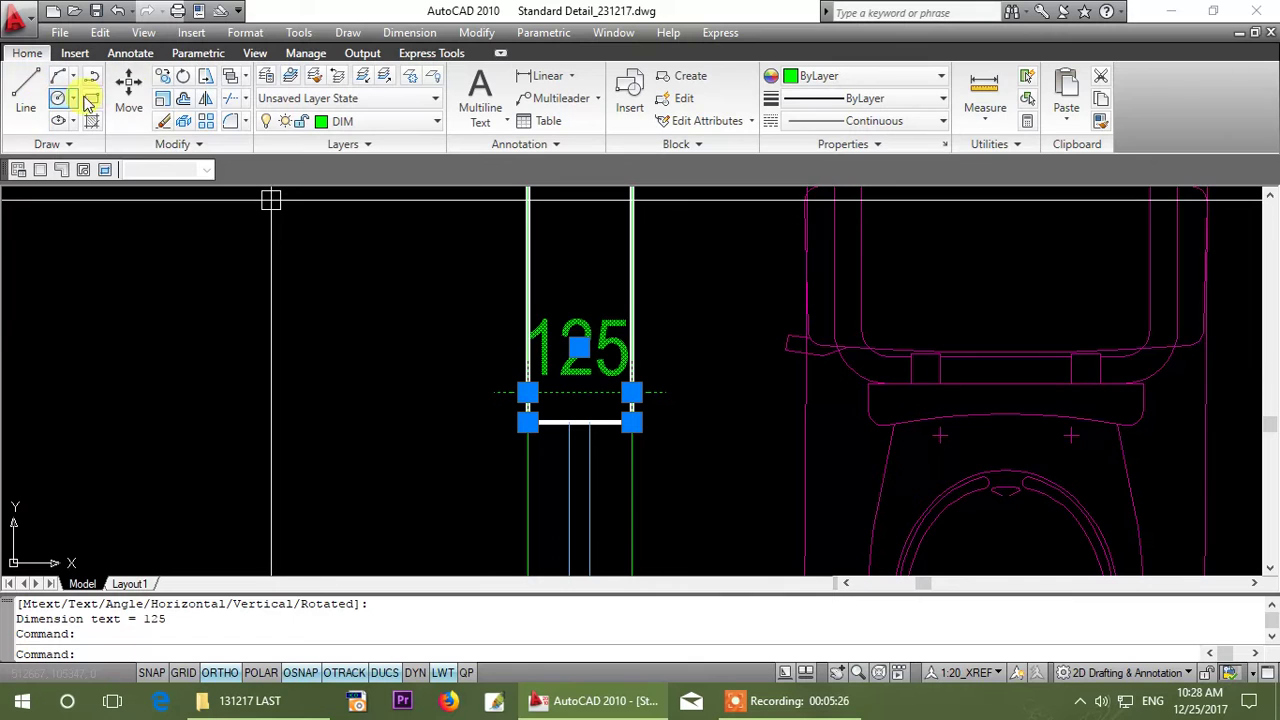
click(163, 121)
scroll(420, 349, down, 3)
scroll(489, 360, up, 3)
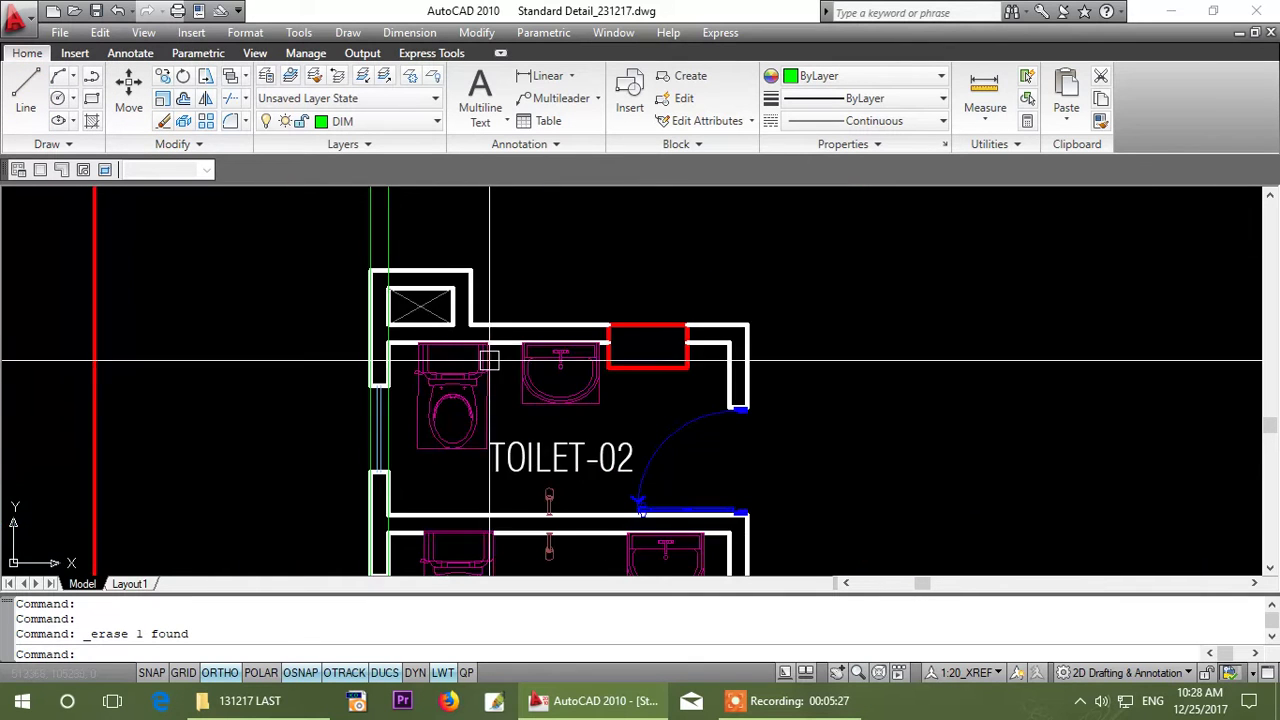
middle_drag(489, 360, 489, 465)
click(420, 272)
click(320, 299)
click(164, 121)
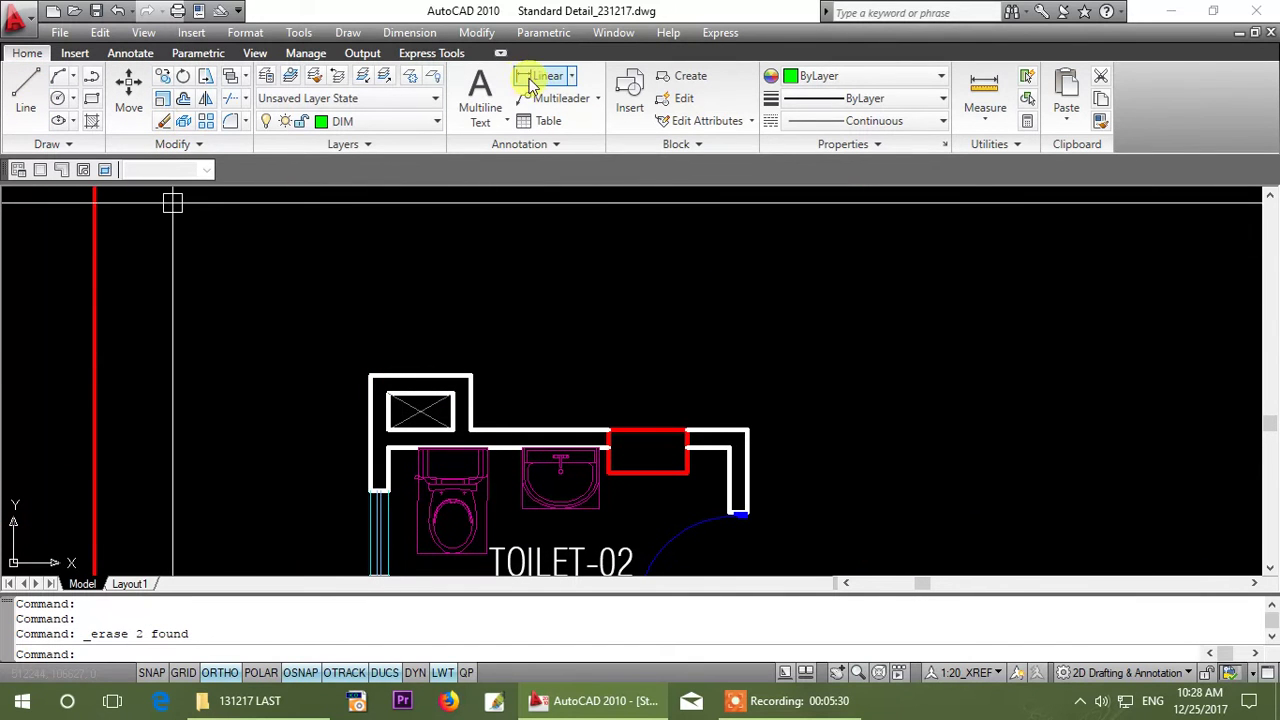
- Measure Toilet-02's inner width between the window-side and door-side walls with a linear dimension placed above the room
click(526, 76)
middle_drag(536, 352, 517, 291)
scroll(564, 379, up, 2)
click(286, 387)
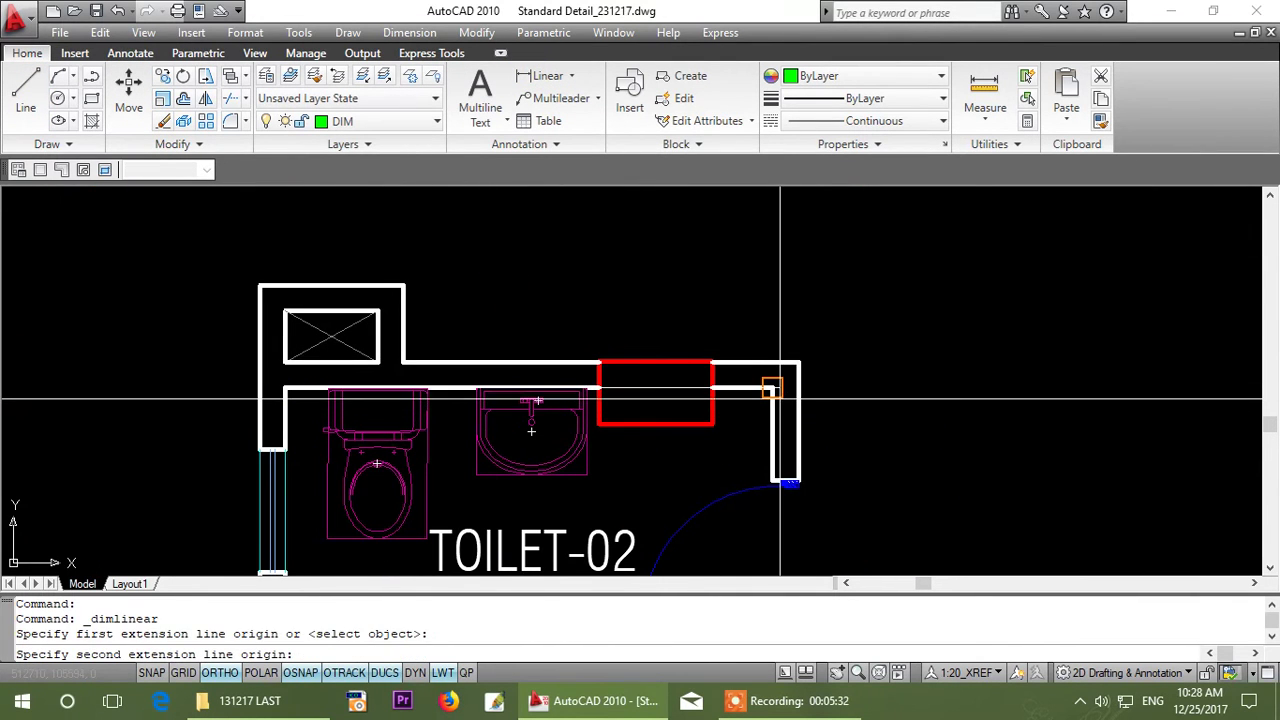
click(768, 424)
click(771, 336)
- Measure Toilet-02's inner depth with a vertical linear dimension from the upper wall to the partition wall
right_click(670, 262)
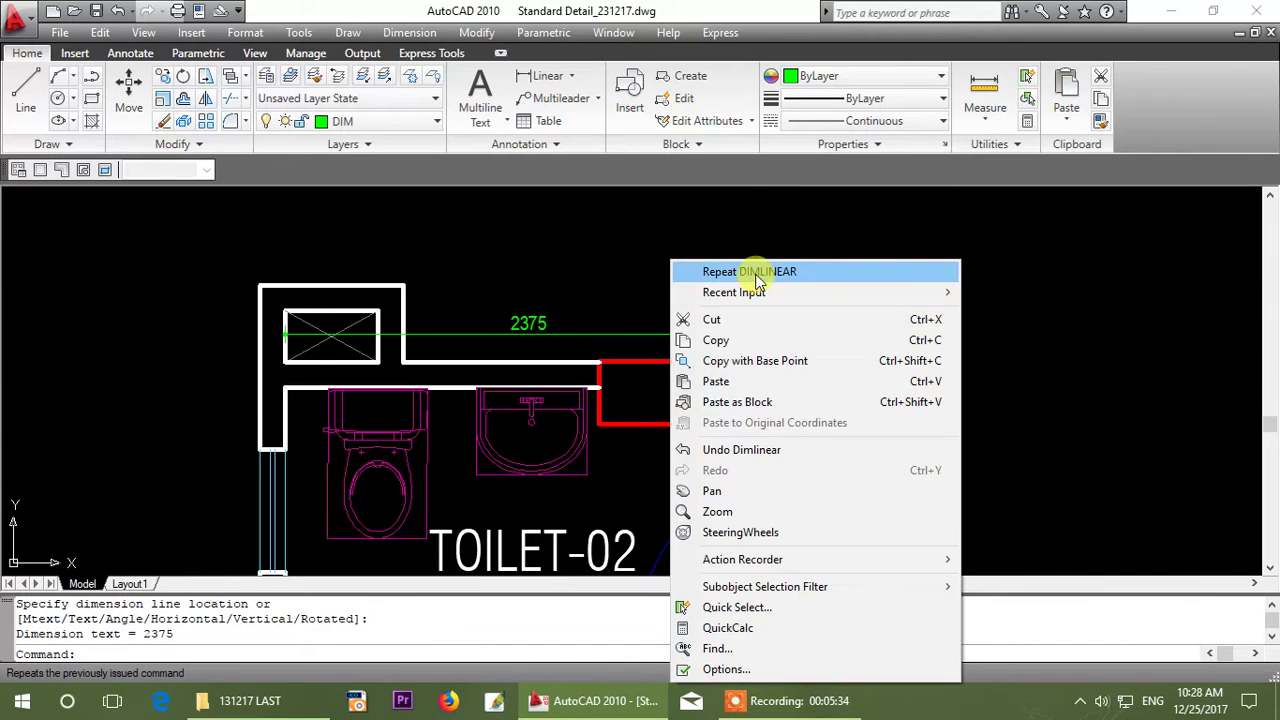
click(751, 270)
scroll(443, 366, up, 1)
scroll(485, 410, down, 3)
middle_drag(486, 412, 519, 300)
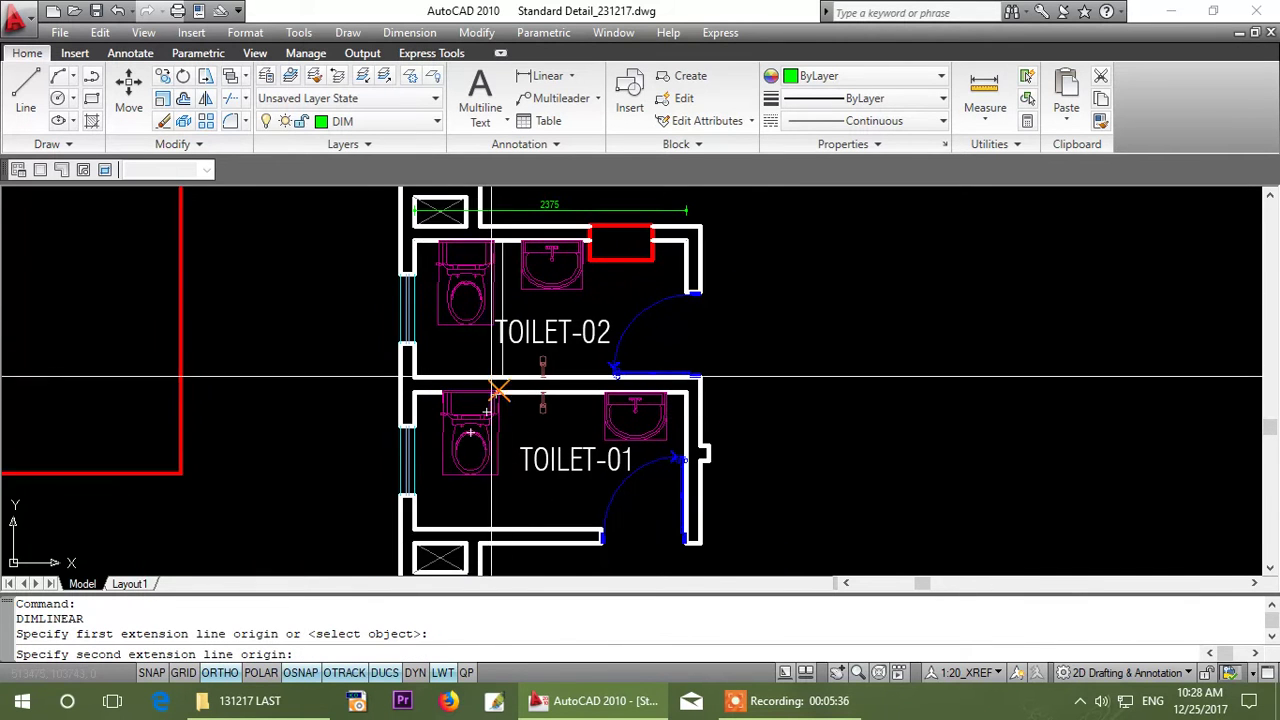
click(500, 376)
click(609, 298)
scroll(633, 300, up, 3)
scroll(621, 314, down, 3)
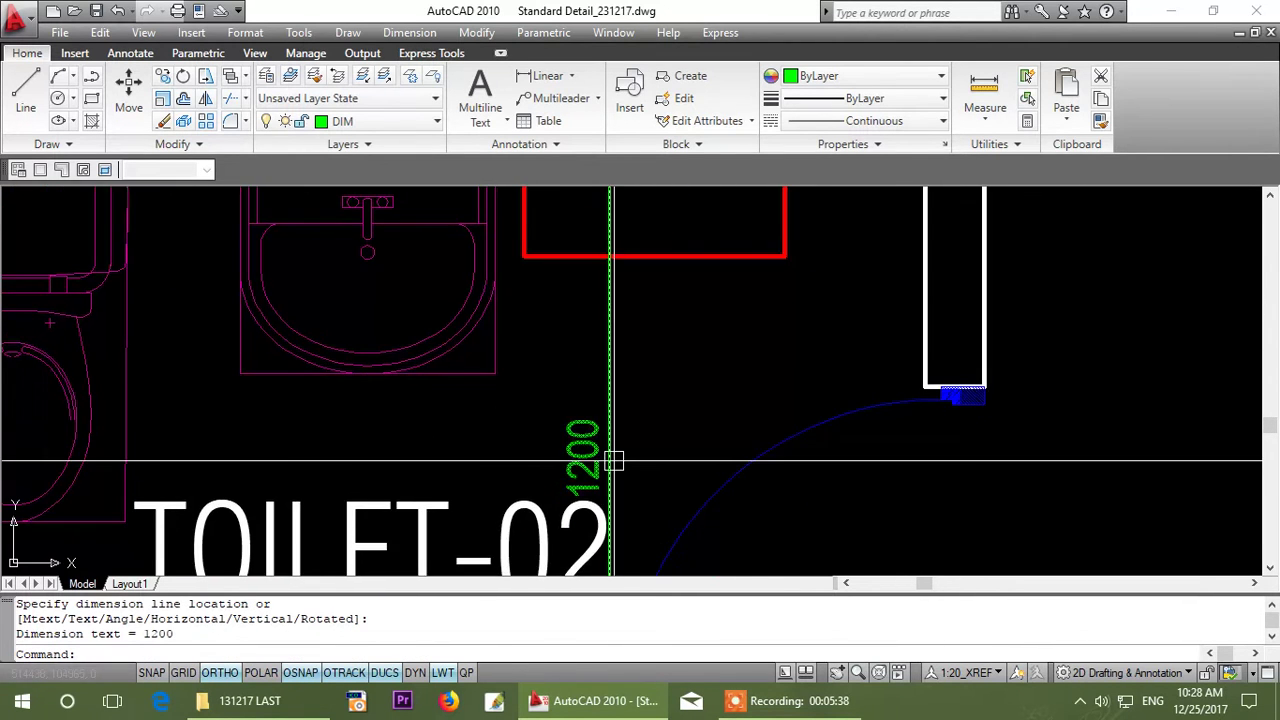
scroll(543, 285, up, 4)
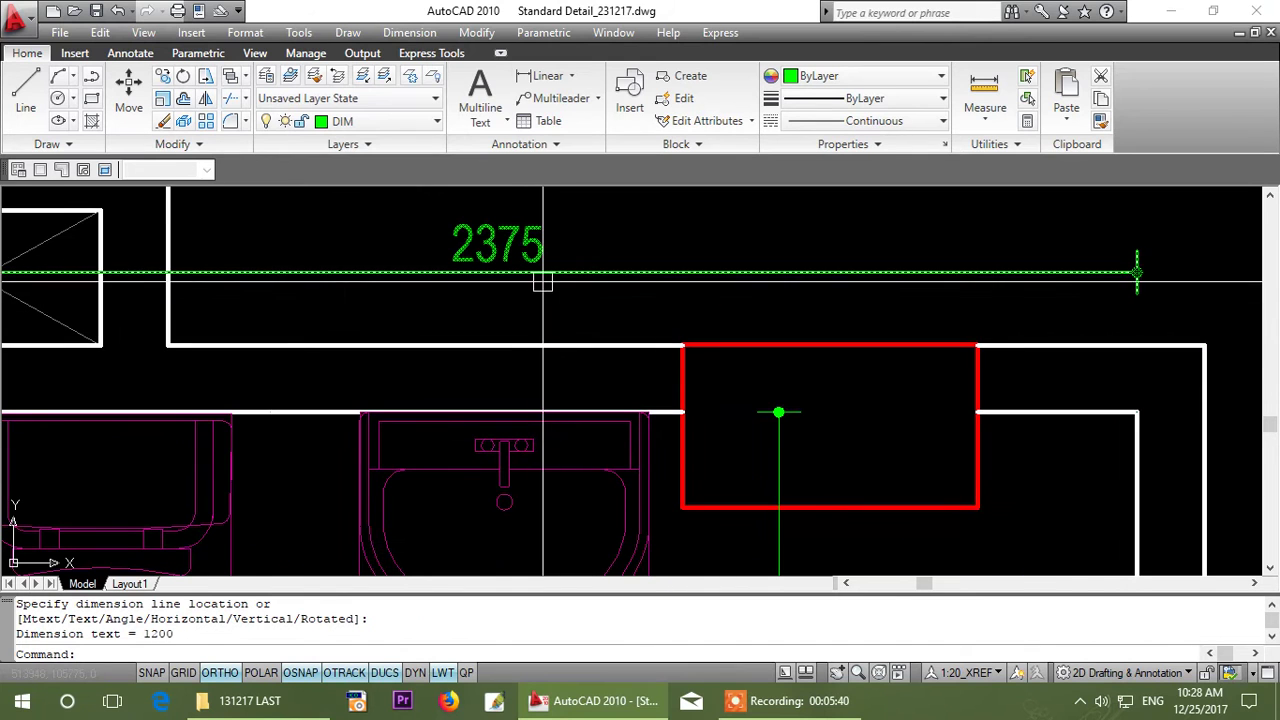
- Switch to Liton_Plan_20-12-17.dwg and examine the dimensions and room size given for Toilet-02
click(614, 33)
click(651, 240)
scroll(565, 455, down, 2)
key(Escape)
key(Escape)
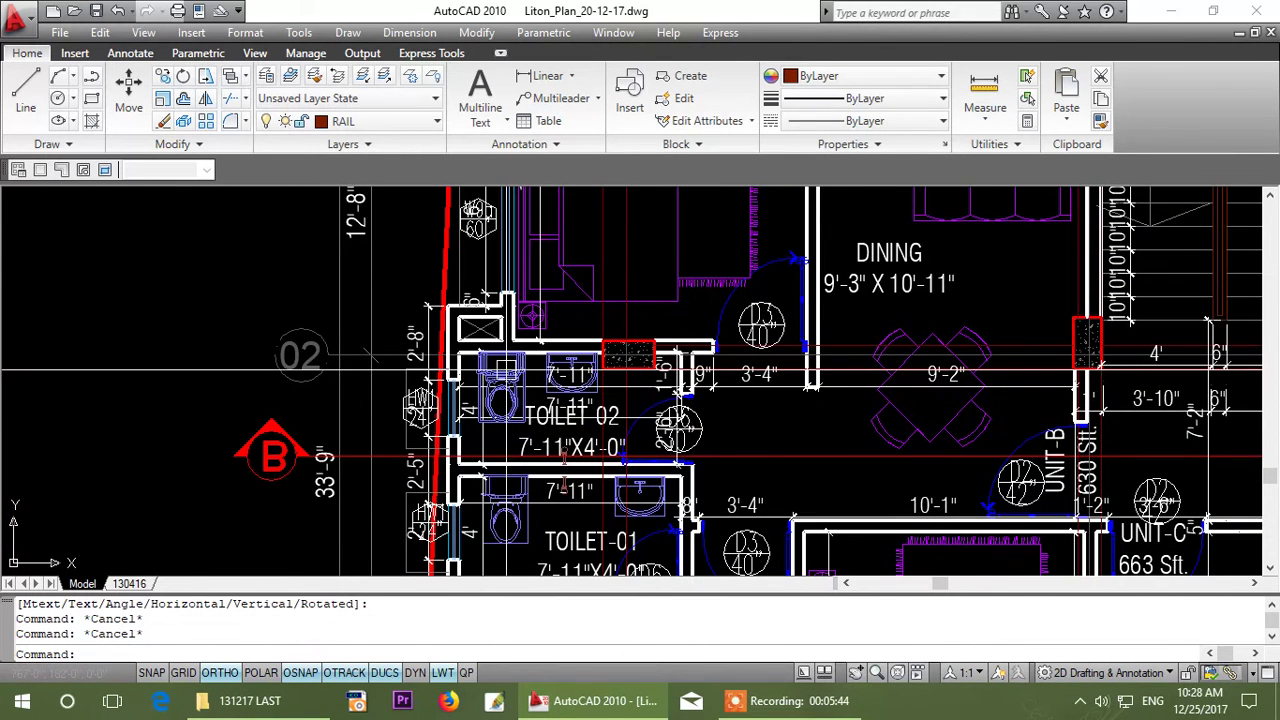
scroll(620, 432, up, 8)
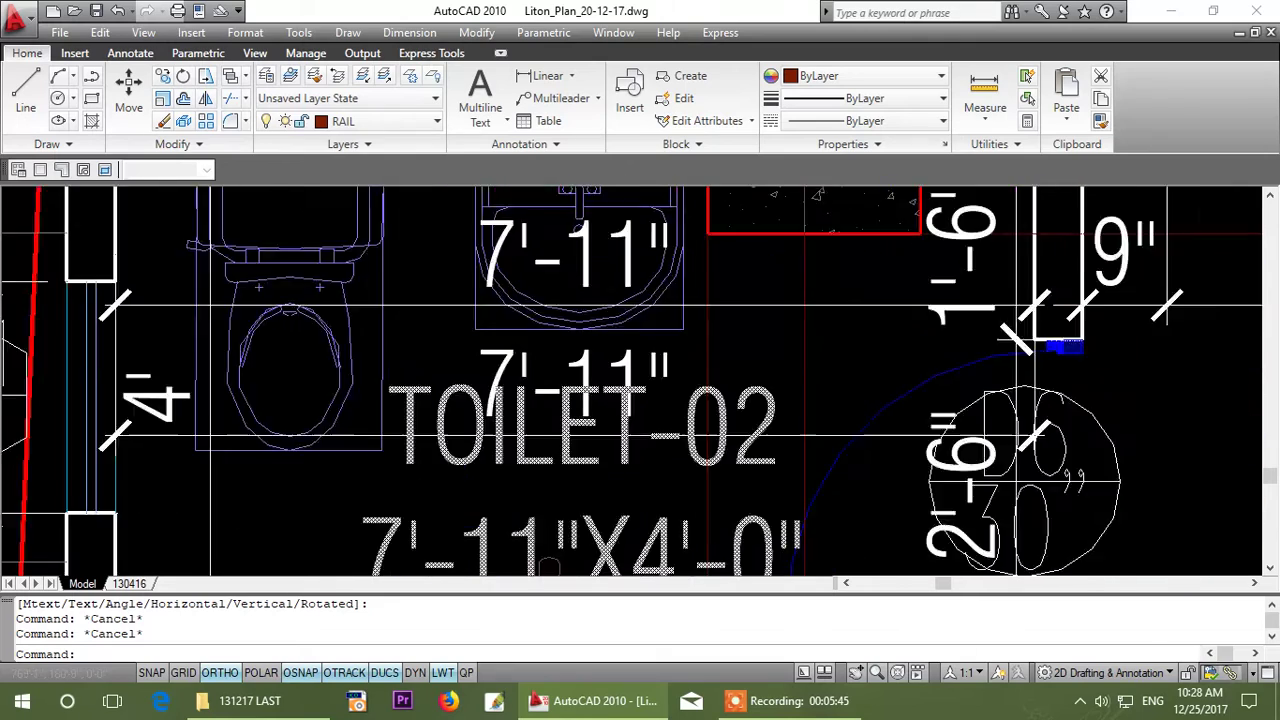
scroll(600, 420, down, 6)
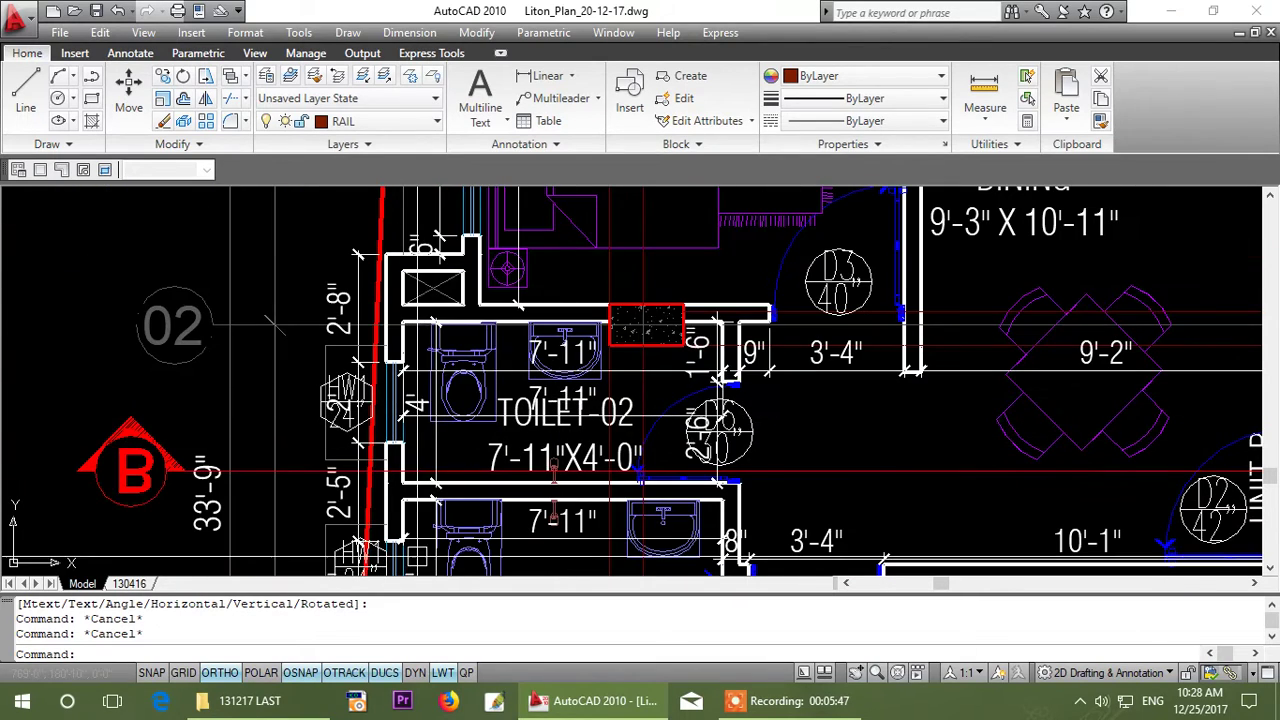
scroll(518, 385, up, 3)
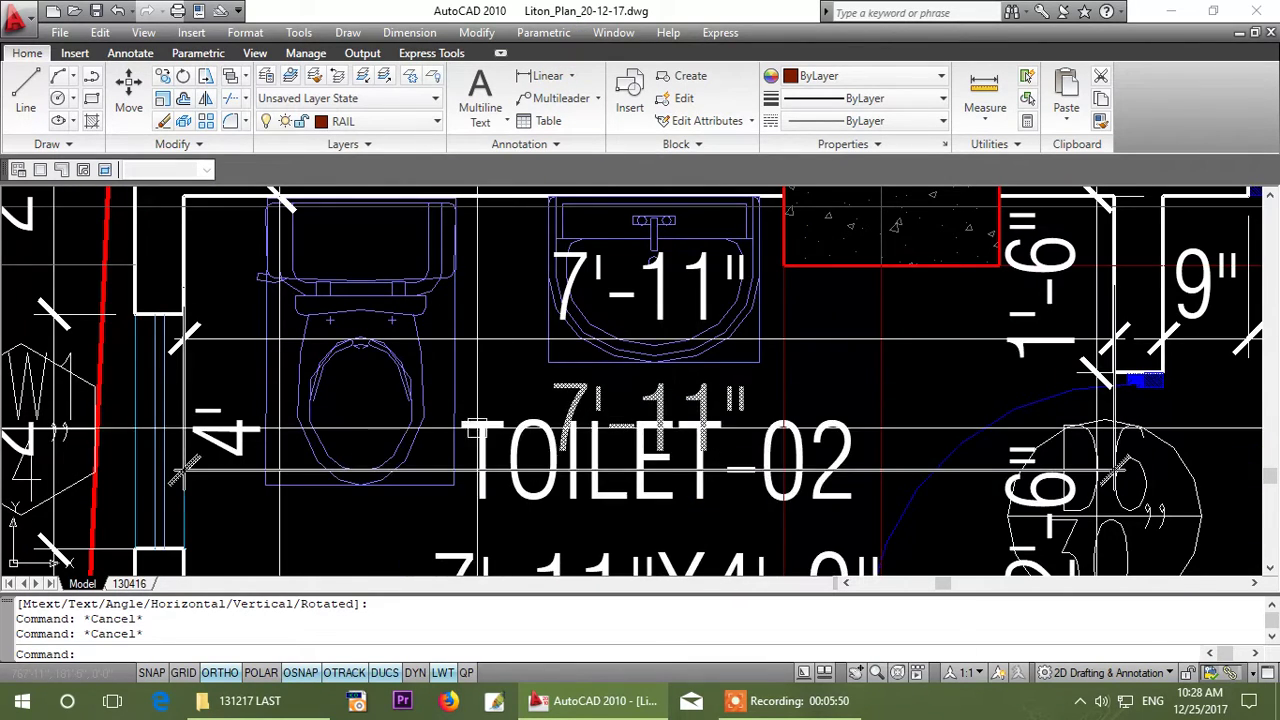
- Switch back to Standard Detail_231217.dwg and erase the width and depth dimensions of Toilet-02
click(613, 32)
click(665, 218)
scroll(580, 280, down, 3)
scroll(597, 292, up, 3)
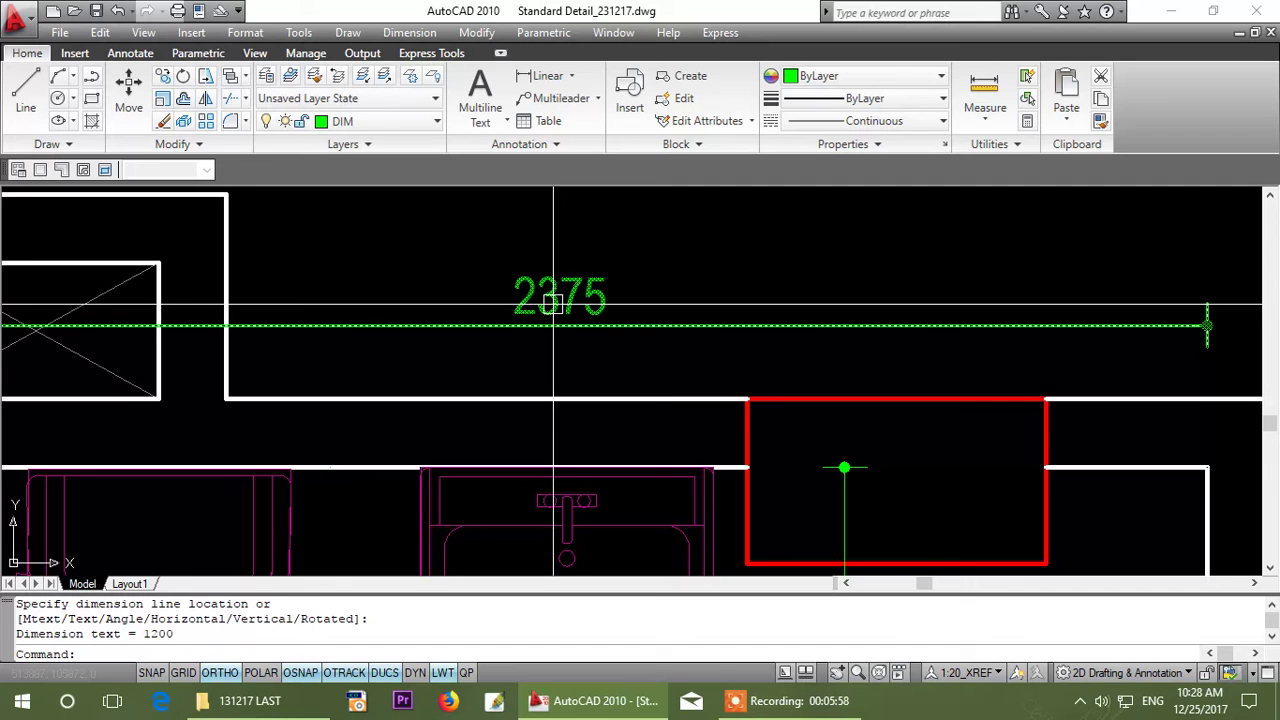
scroll(647, 427, down, 5)
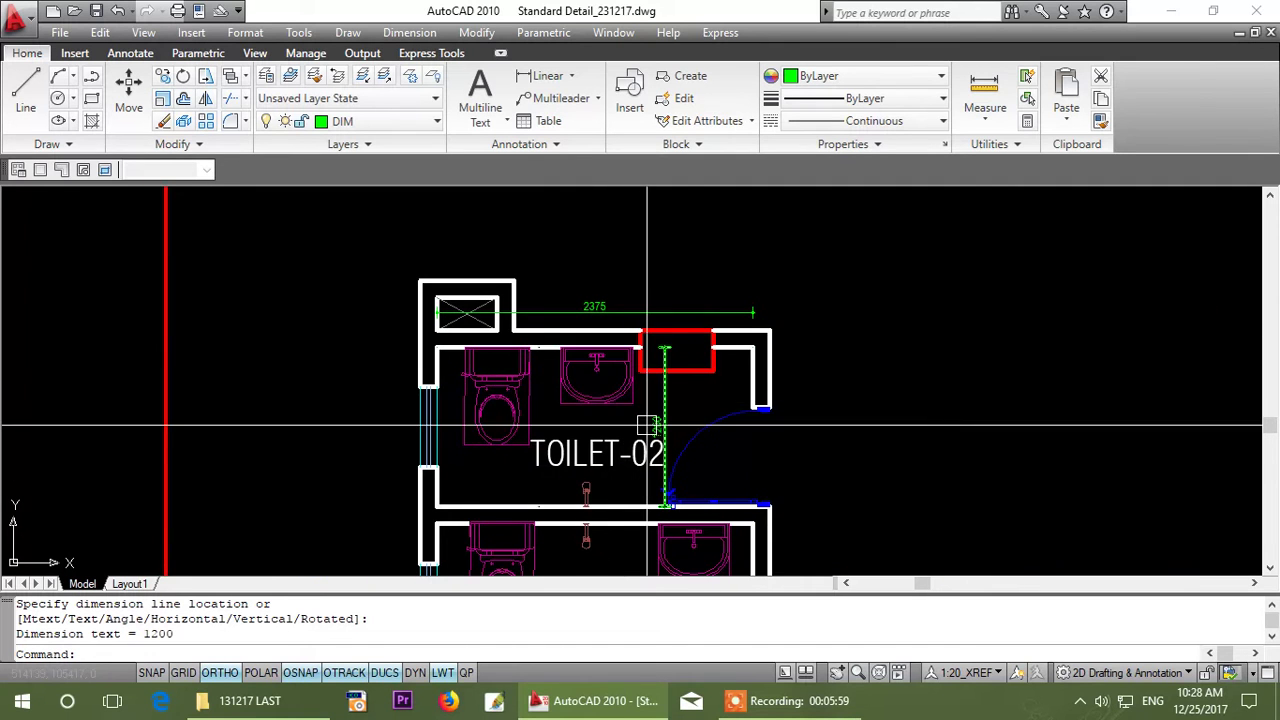
scroll(647, 427, up, 3)
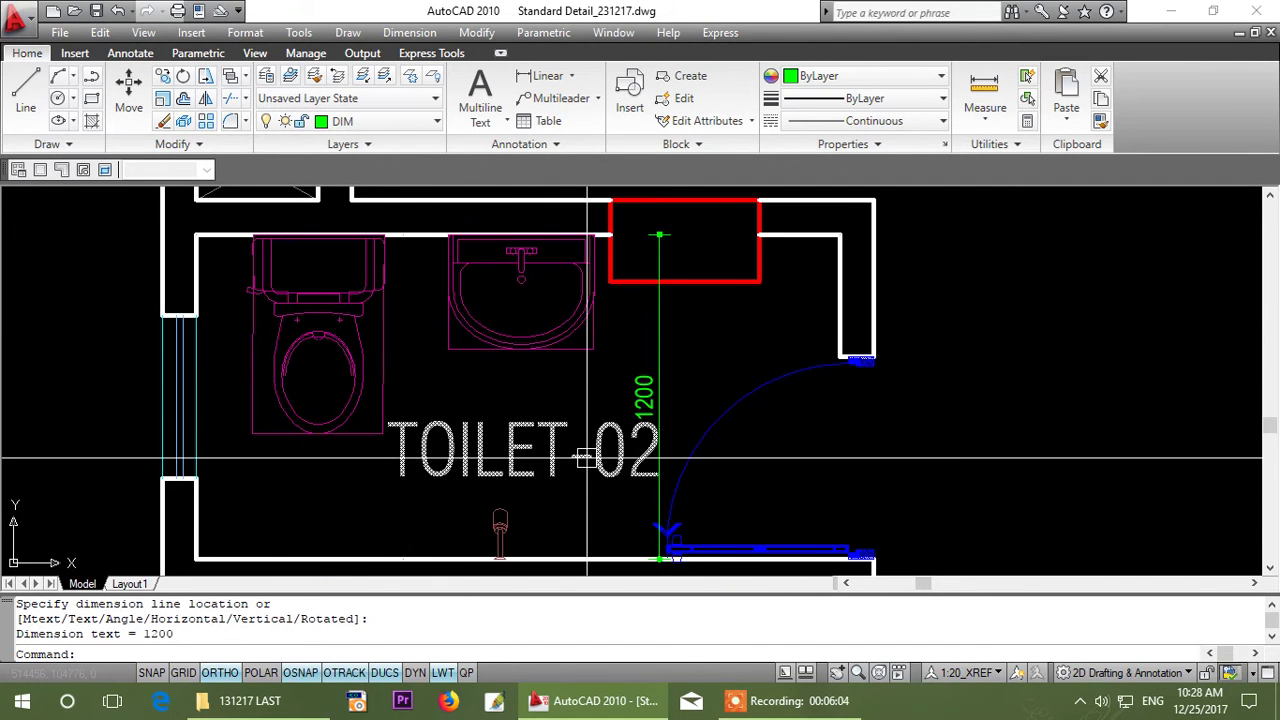
click(694, 394)
click(618, 393)
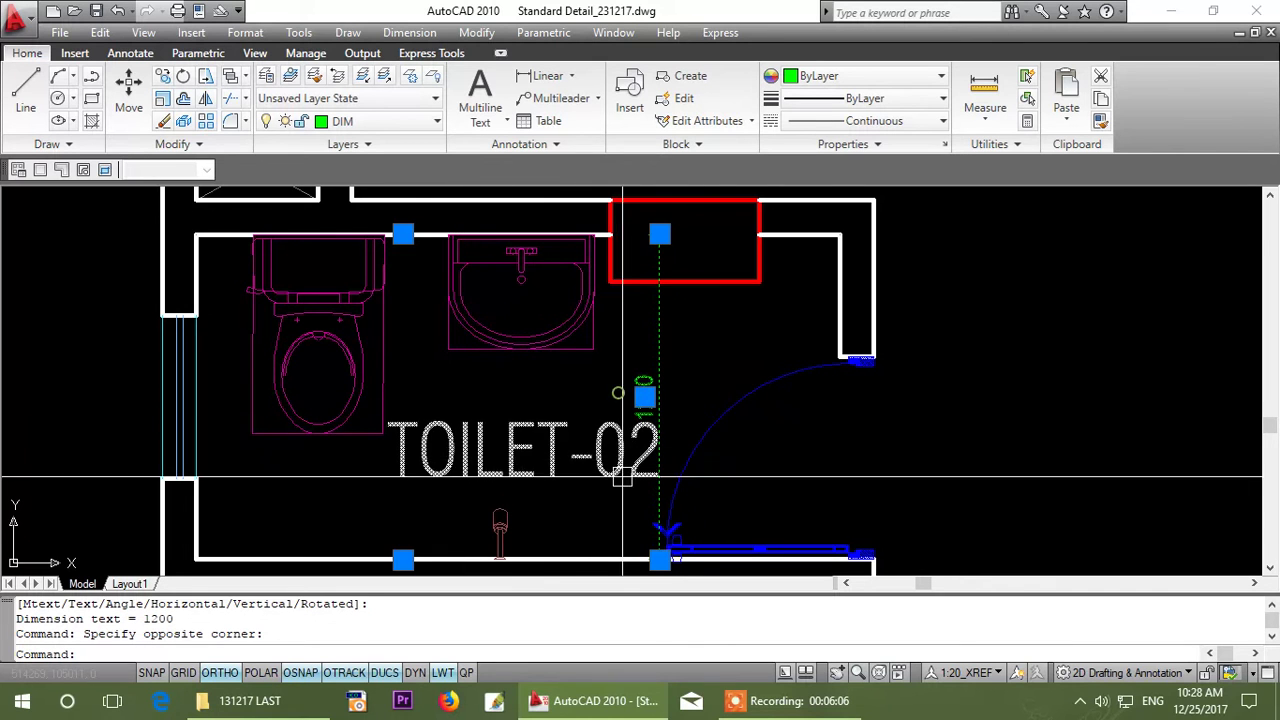
scroll(370, 420, down, 3)
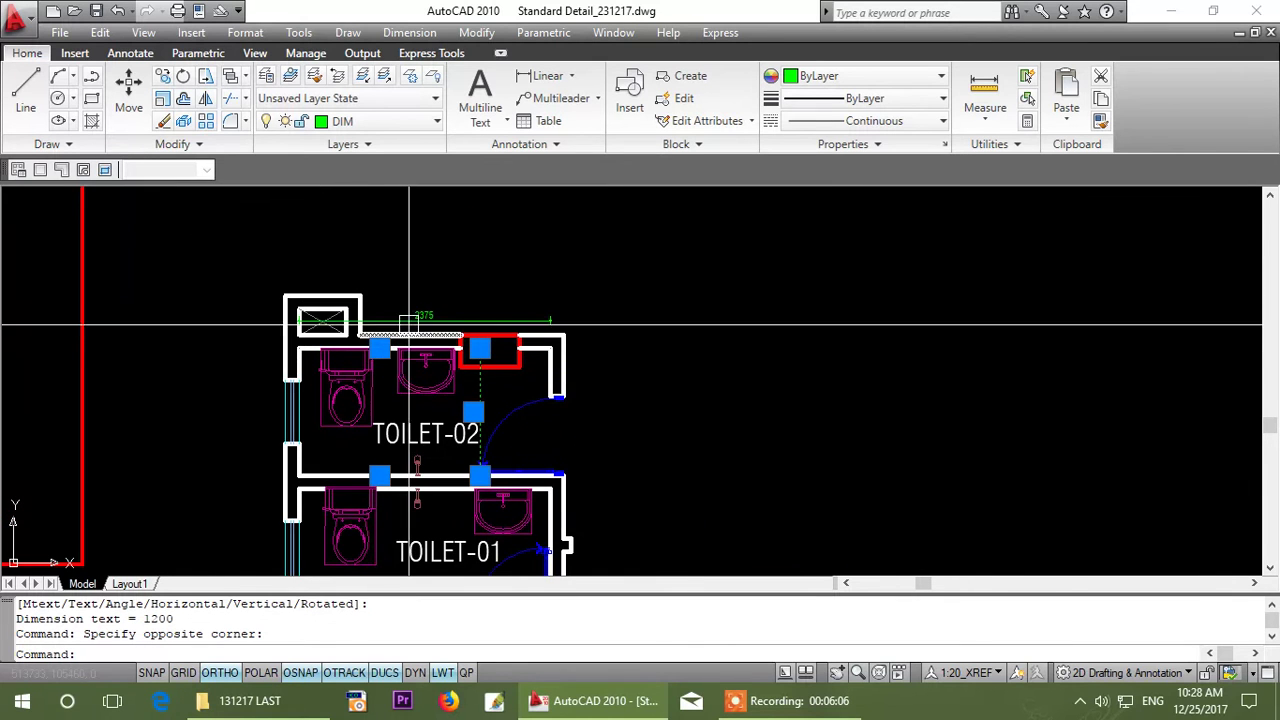
click(165, 121)
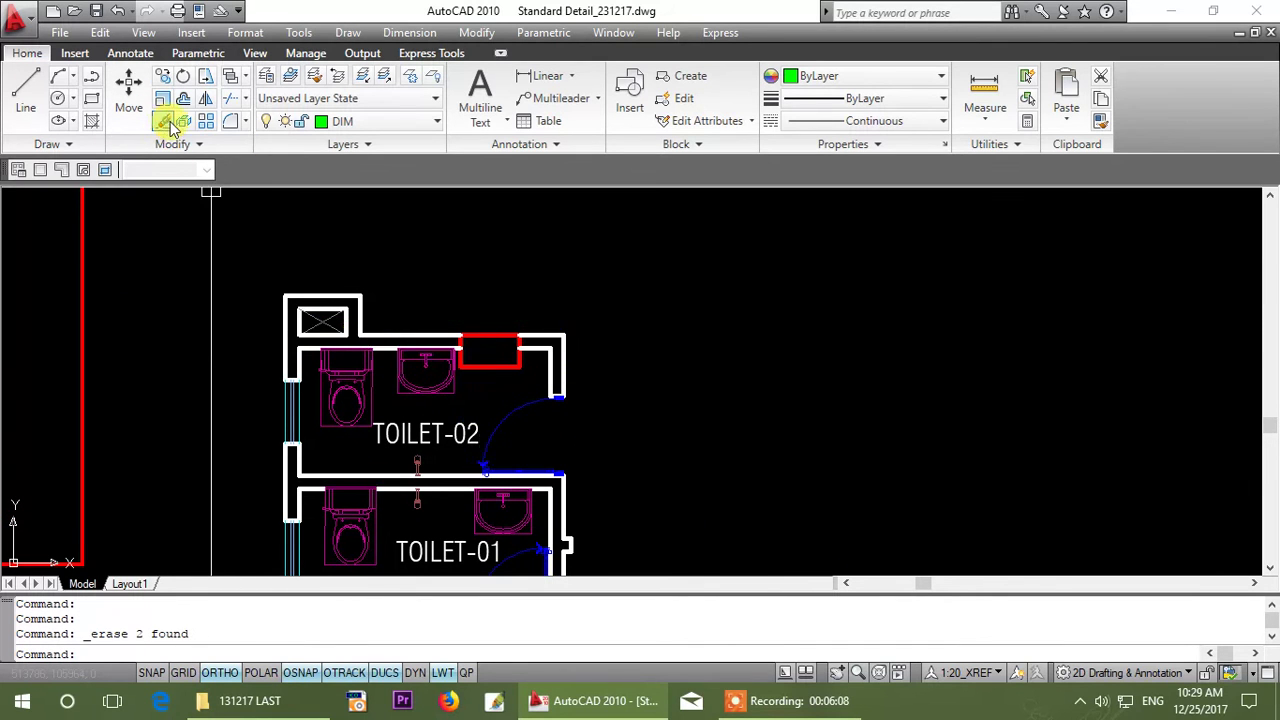
- Place a linear dimension across the thickness of the window-side wall of Toilet-02, just above the window
click(497, 146)
click(509, 171)
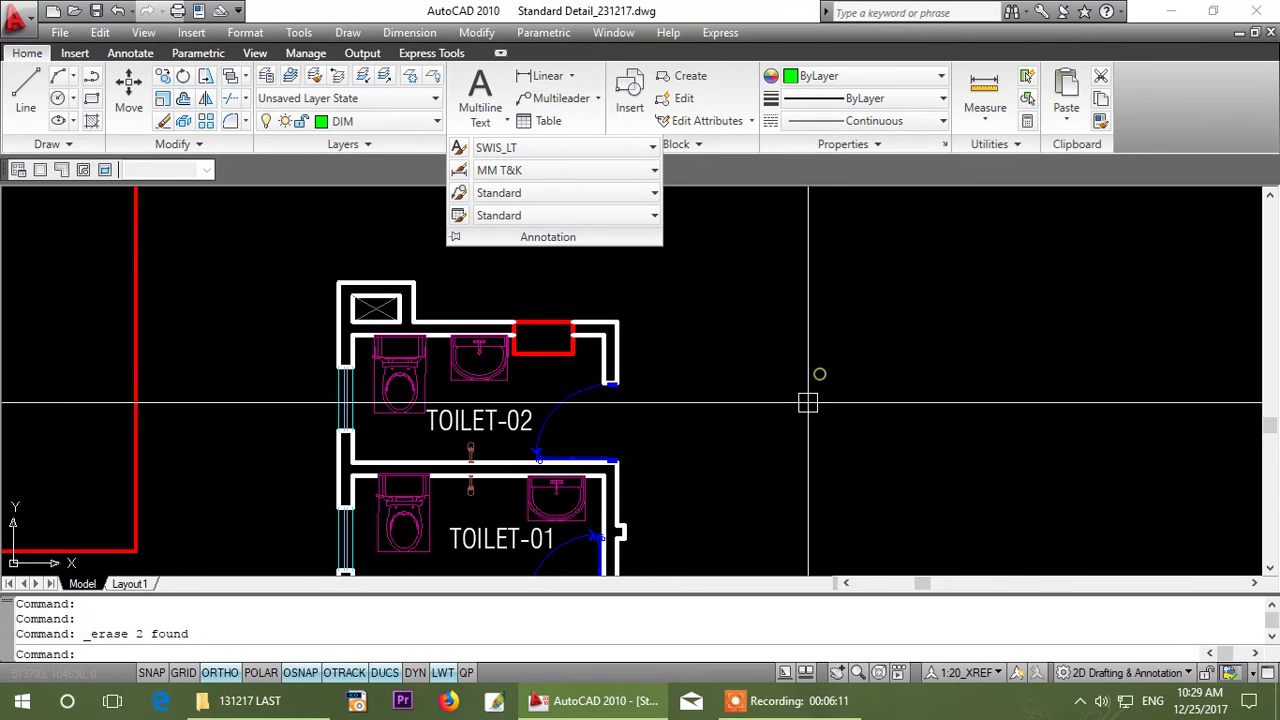
click(784, 342)
scroll(410, 395, up, 2)
click(195, 316)
click(242, 326)
scroll(266, 290, down, 1)
scroll(480, 280, down, 2)
scroll(383, 288, up, 4)
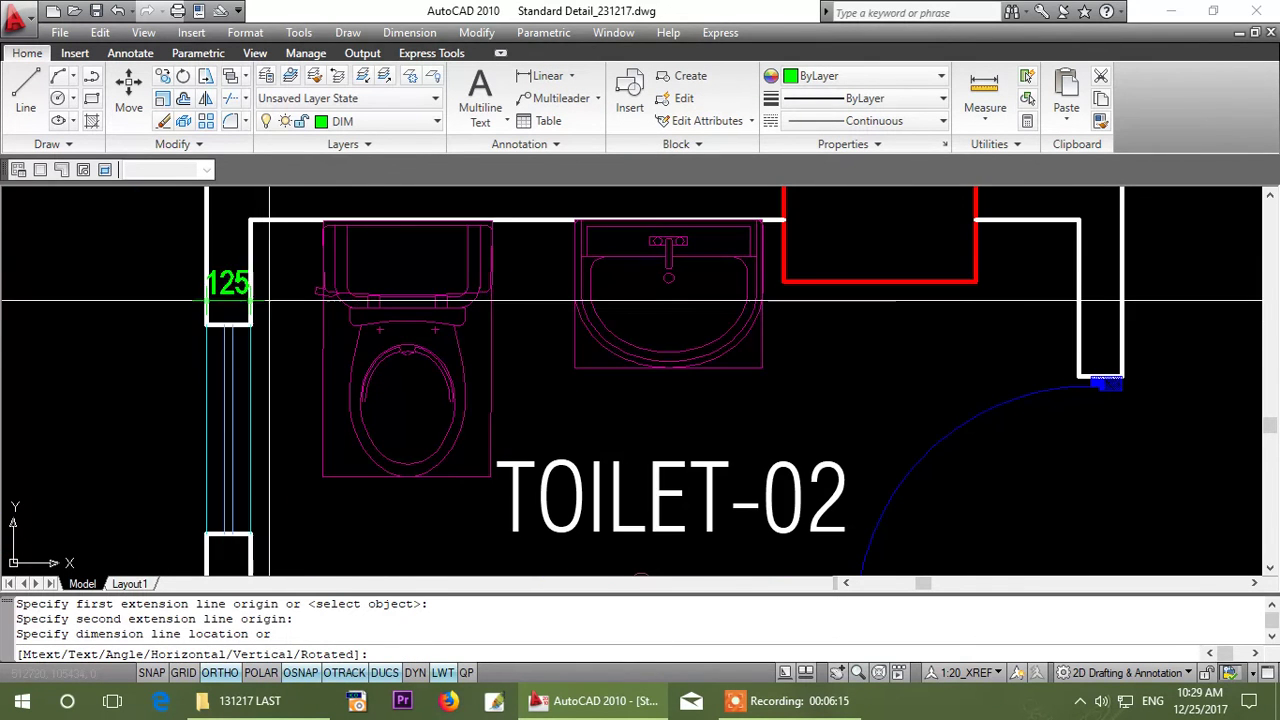
click(271, 309)
scroll(322, 227, up, 2)
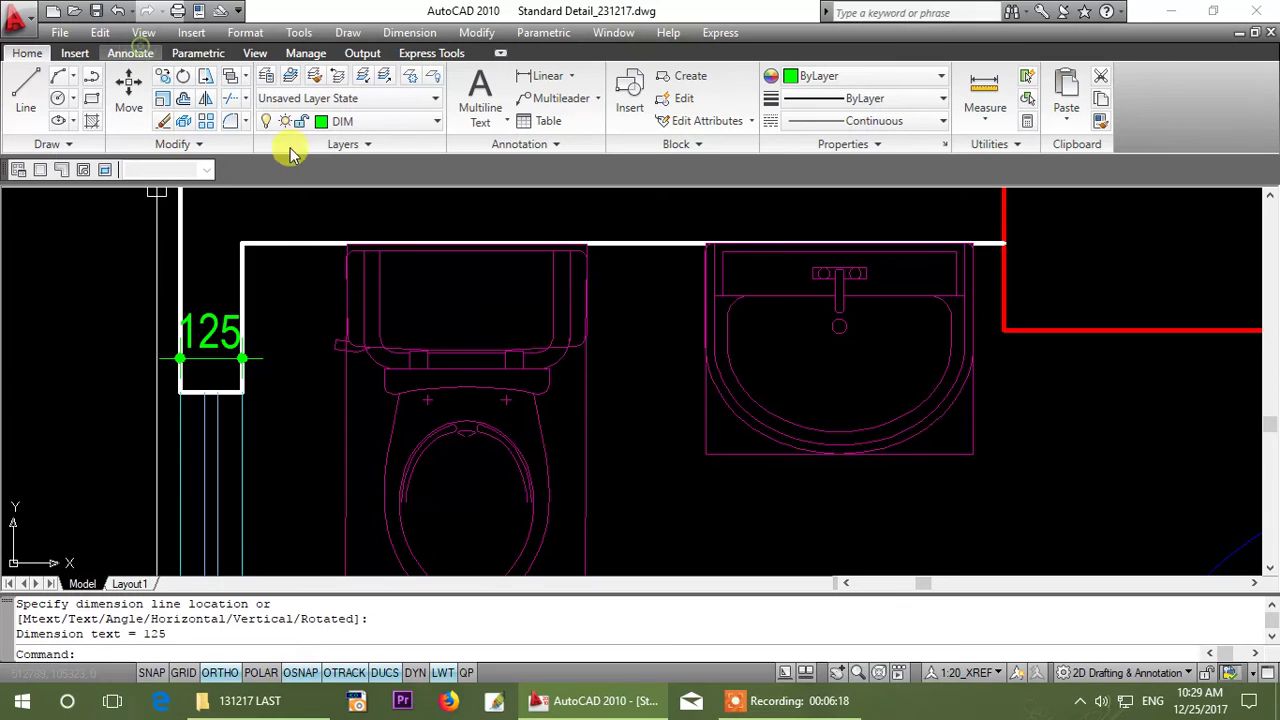
- Set the current dimension style to scale 15mm
click(46, 55)
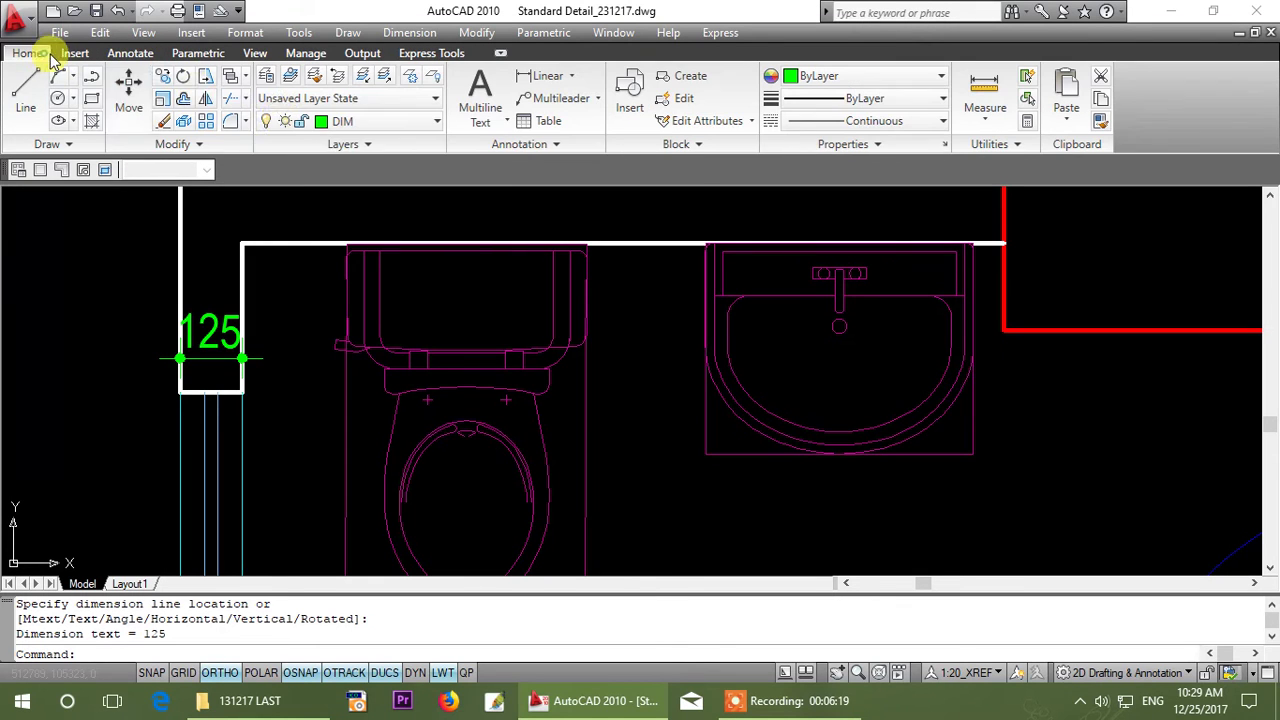
click(507, 147)
click(505, 170)
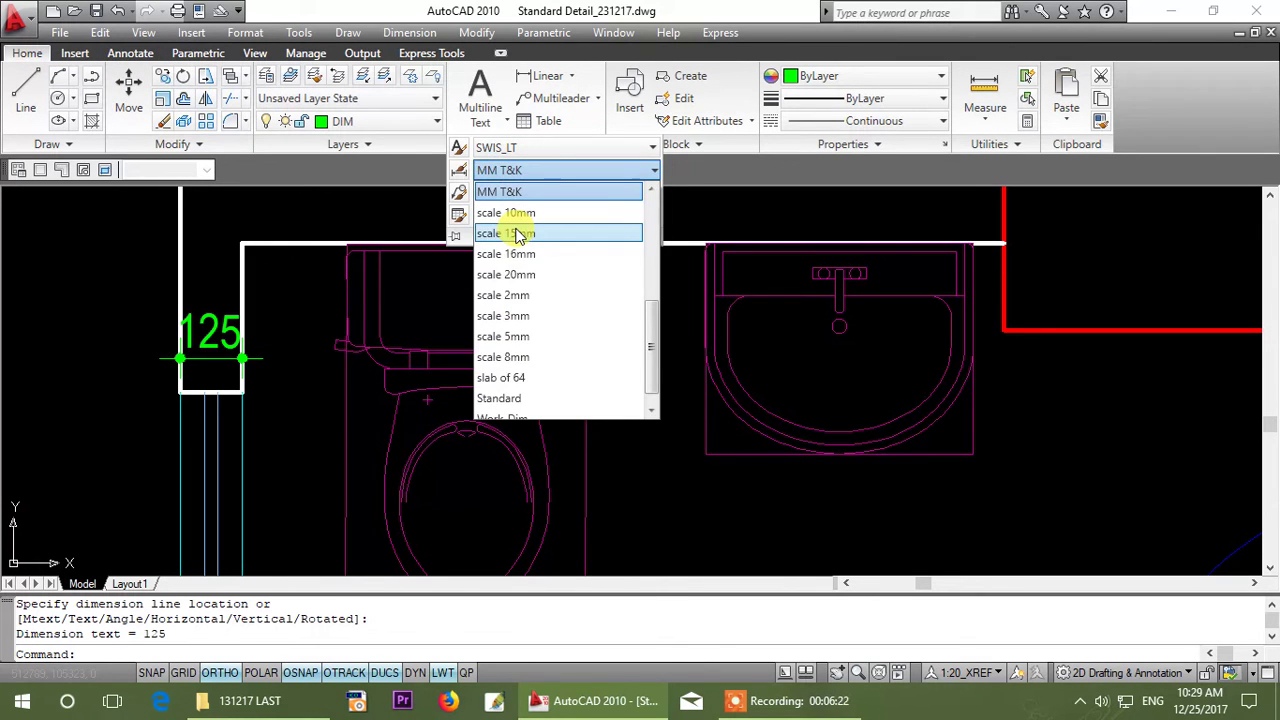
click(518, 234)
scroll(318, 385, up, 2)
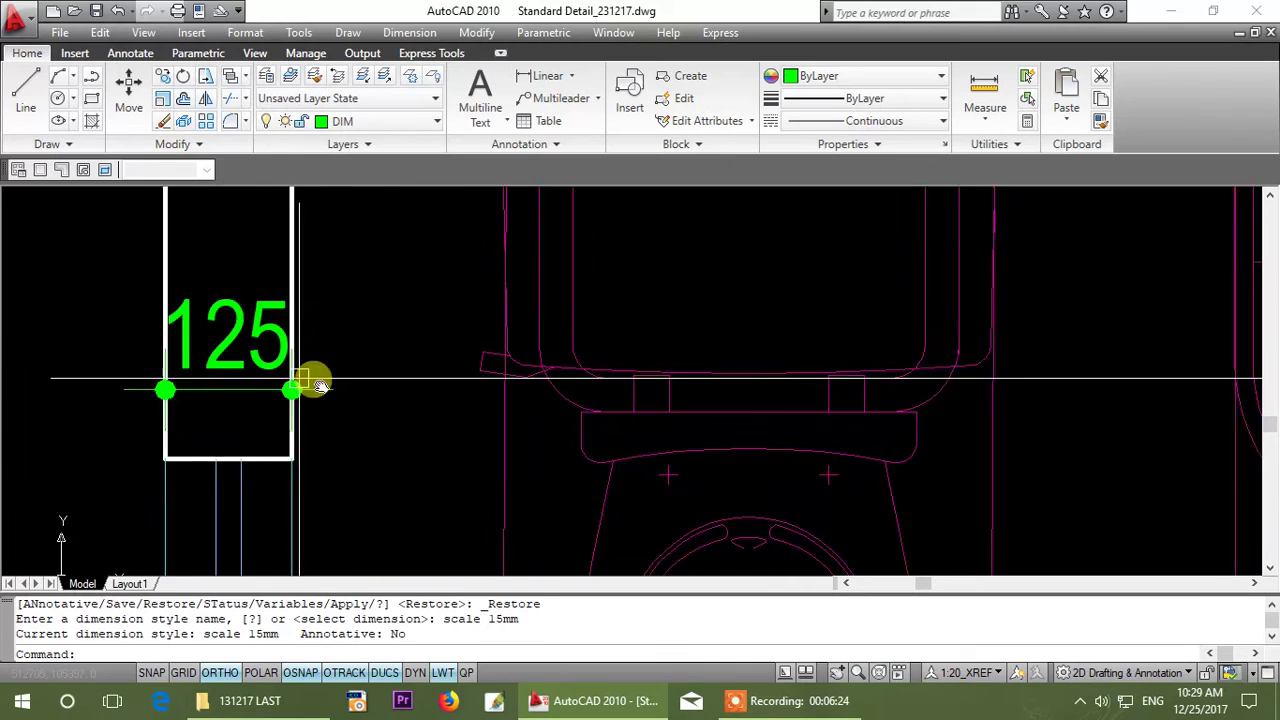
- Try the dimension styles scale 16mm and scale 8mm on the wall-thickness dimension above the window
click(316, 382)
click(286, 414)
click(519, 144)
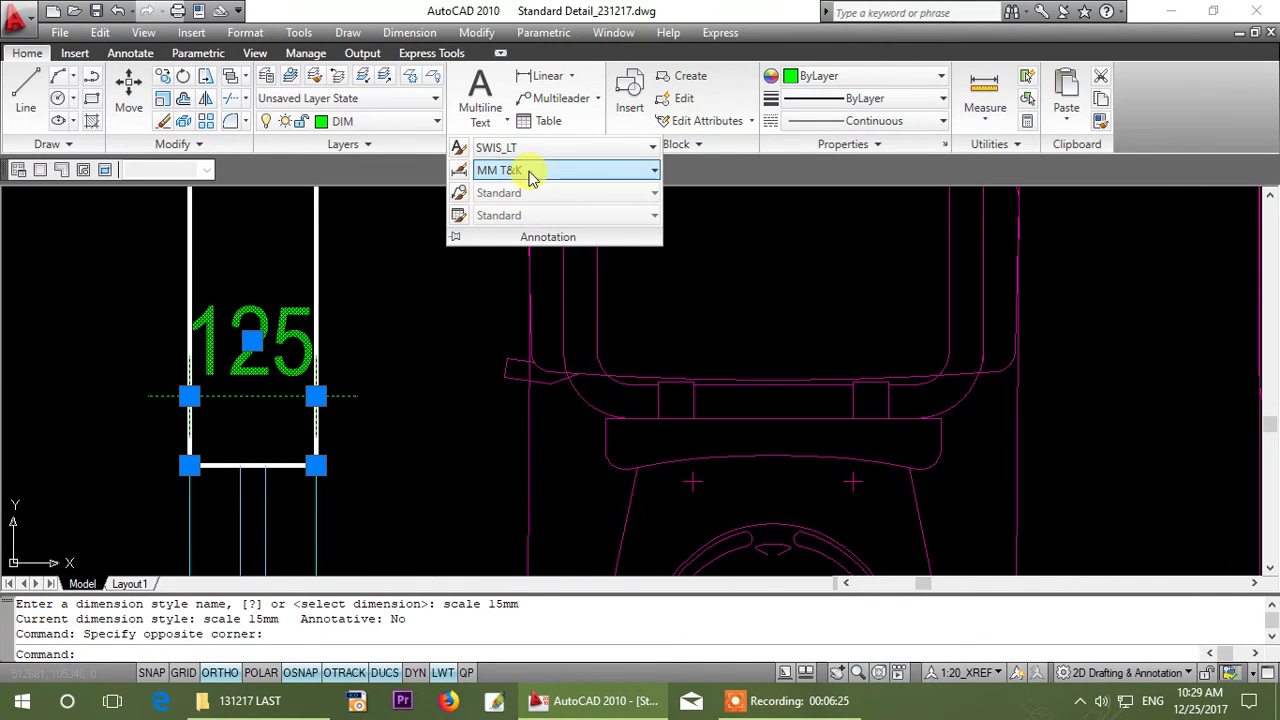
click(531, 176)
click(509, 252)
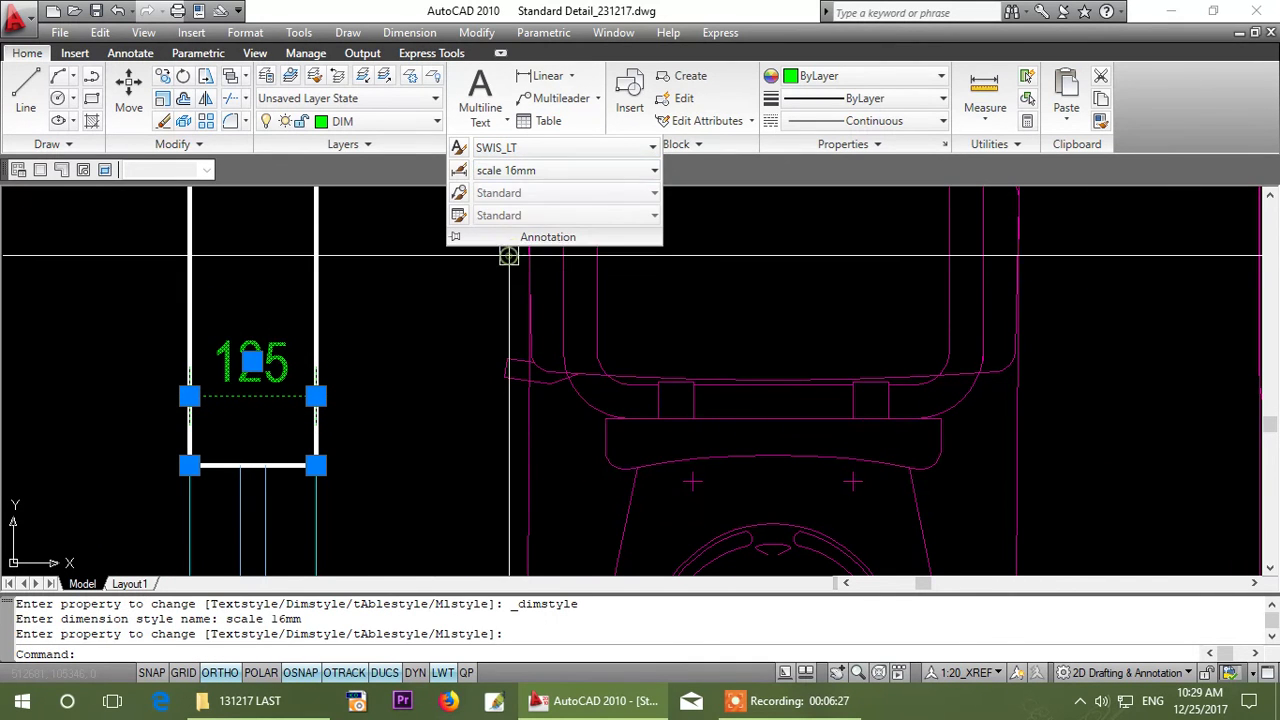
click(546, 183)
click(543, 334)
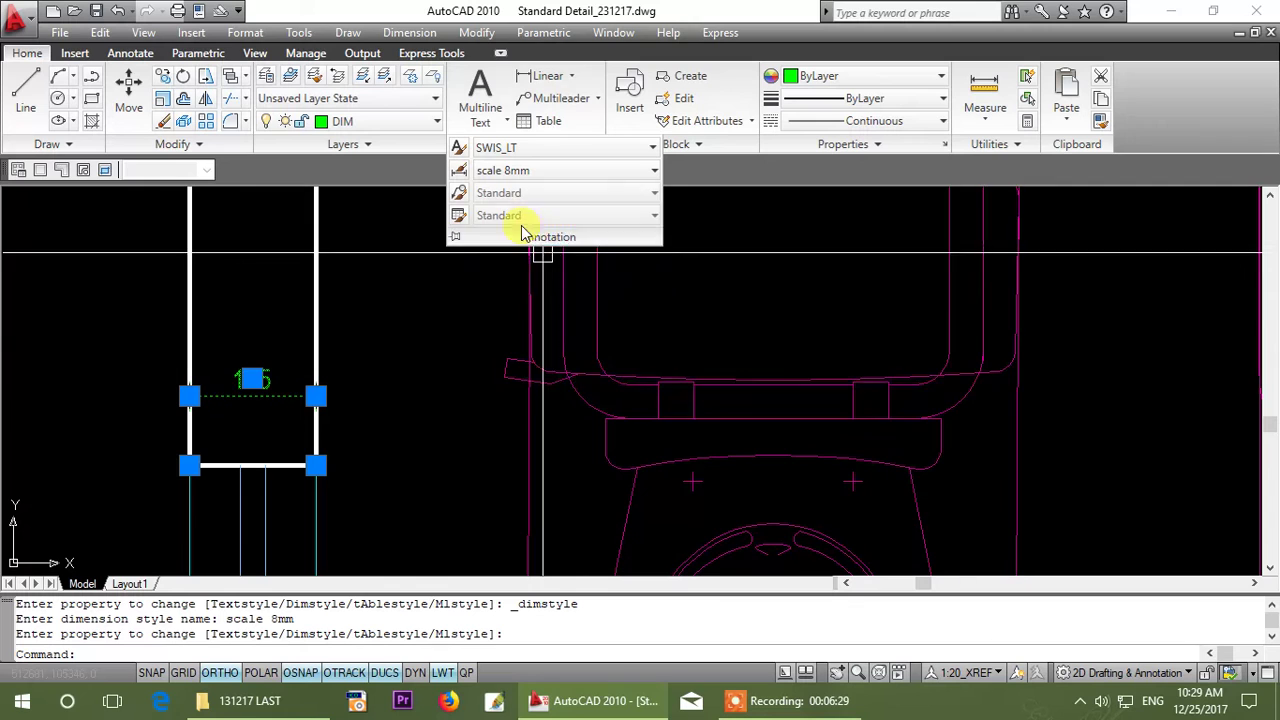
- Try the styles _HALF, 1-70 and Dim Gr. on the wall-thickness dimension, and return it to MM T&K
click(491, 171)
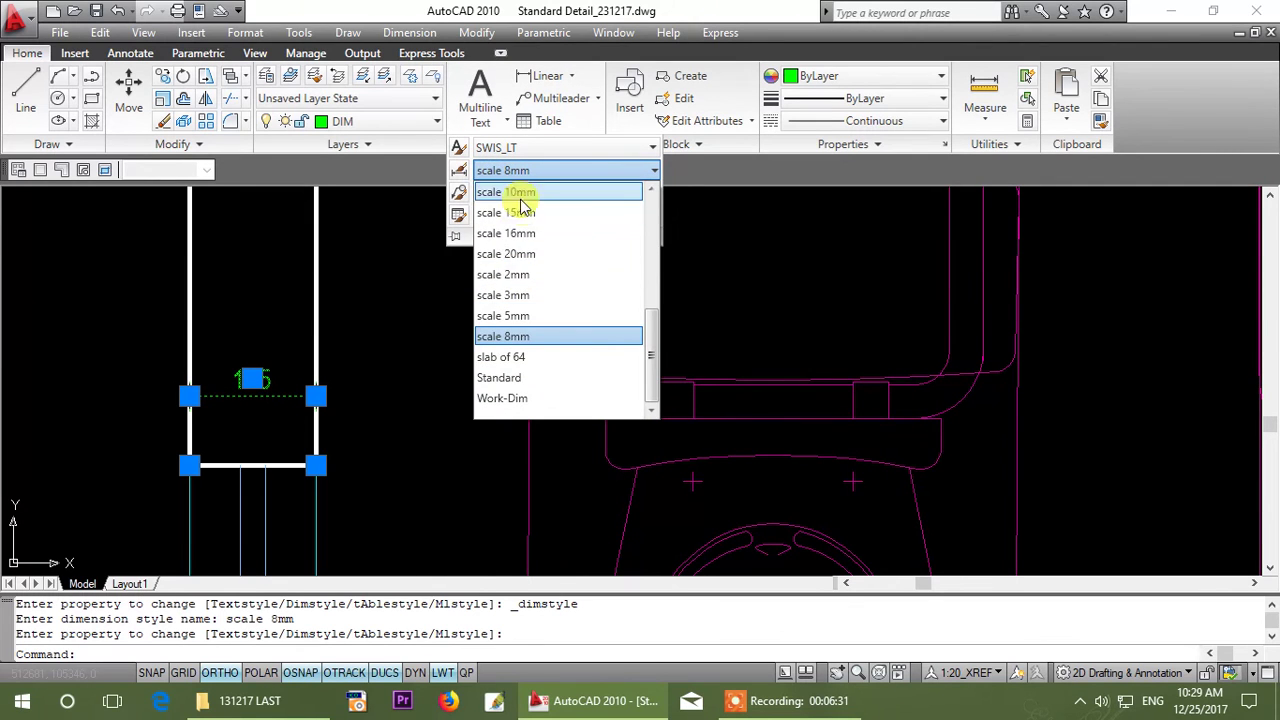
scroll(525, 230, up, 5)
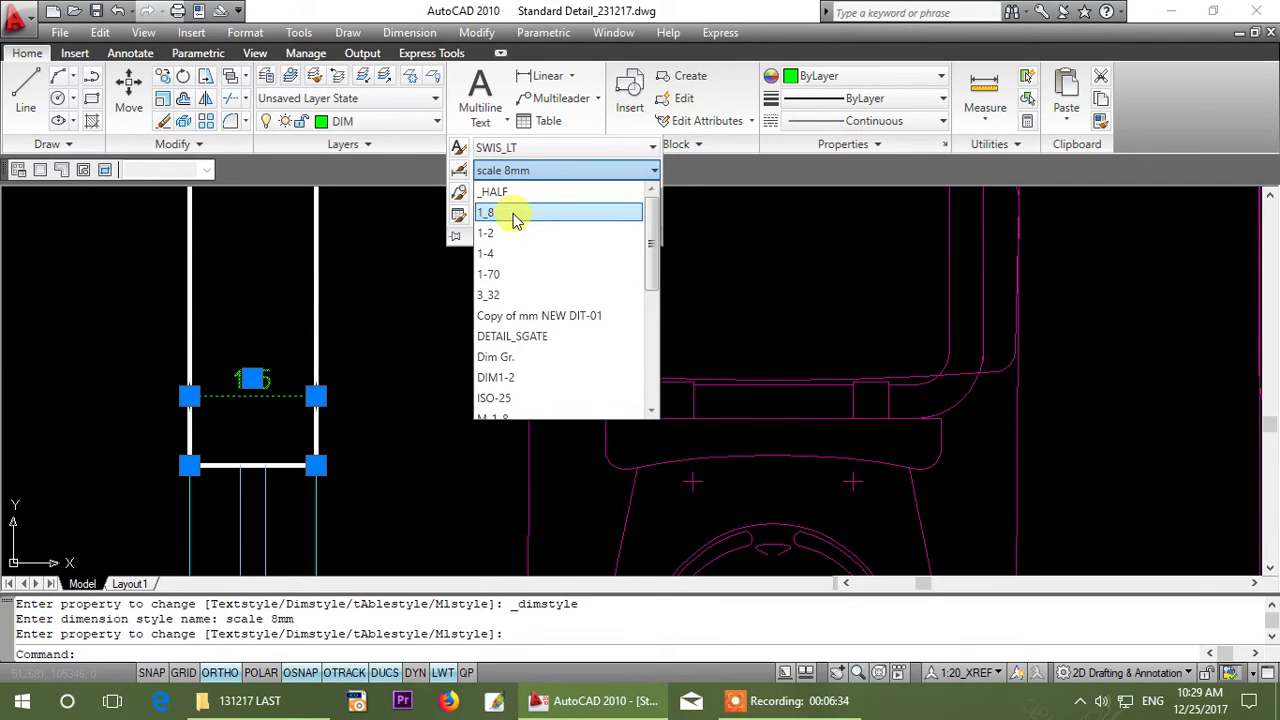
click(511, 193)
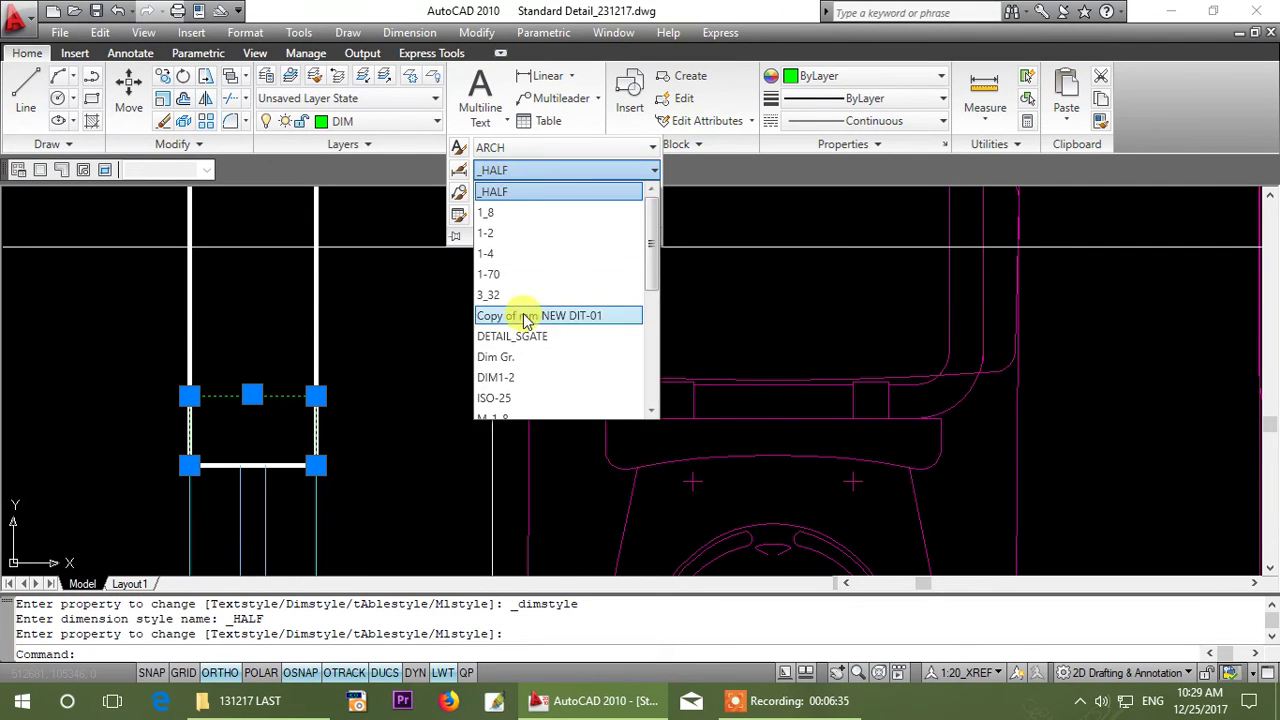
click(518, 277)
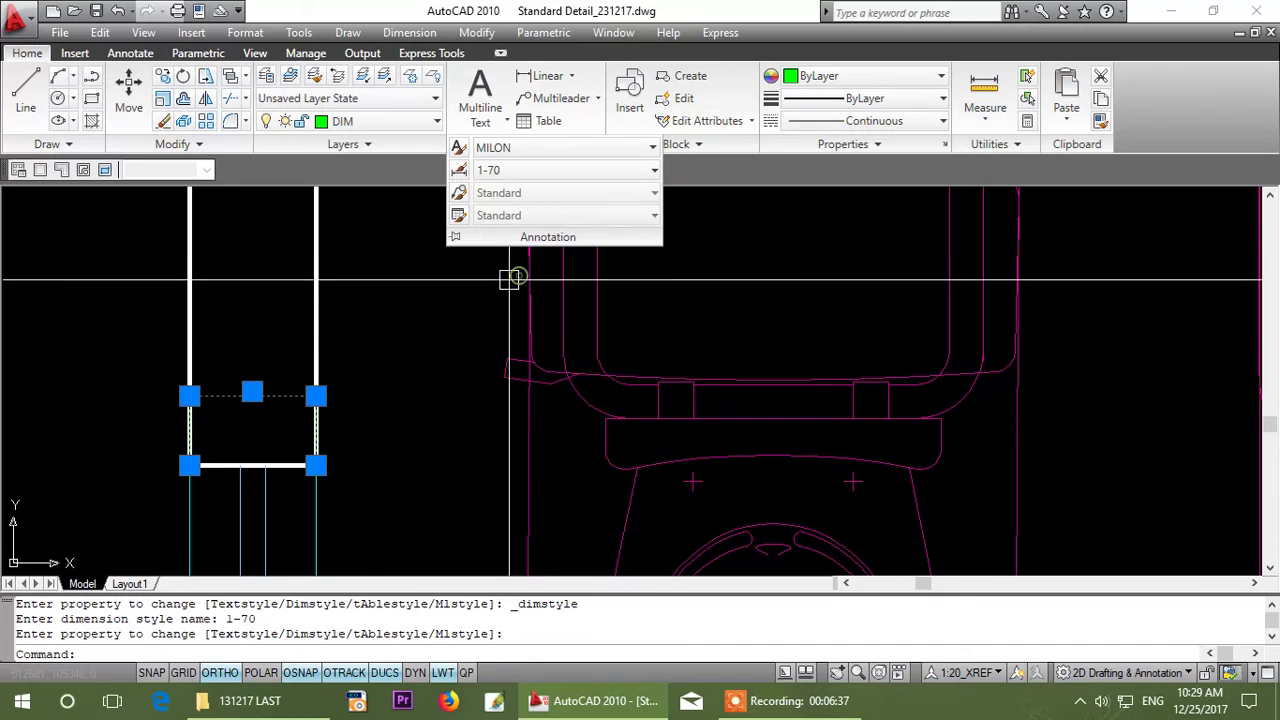
click(512, 174)
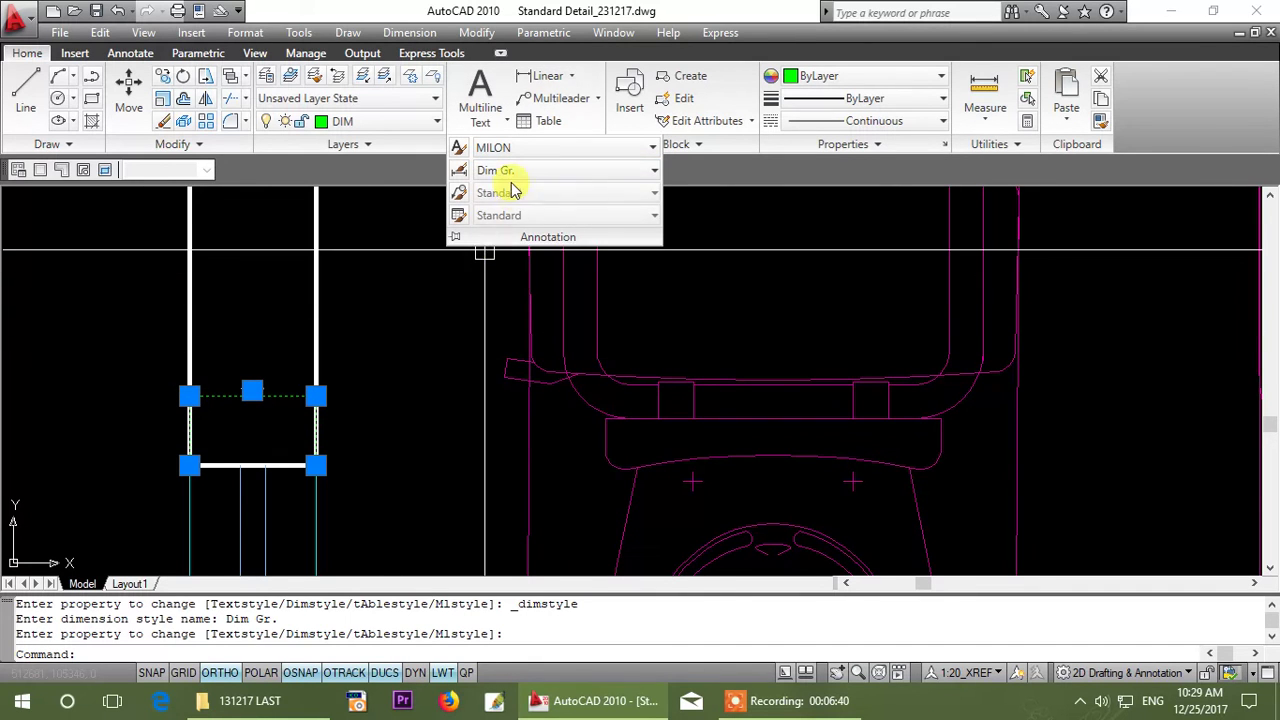
click(515, 172)
click(533, 287)
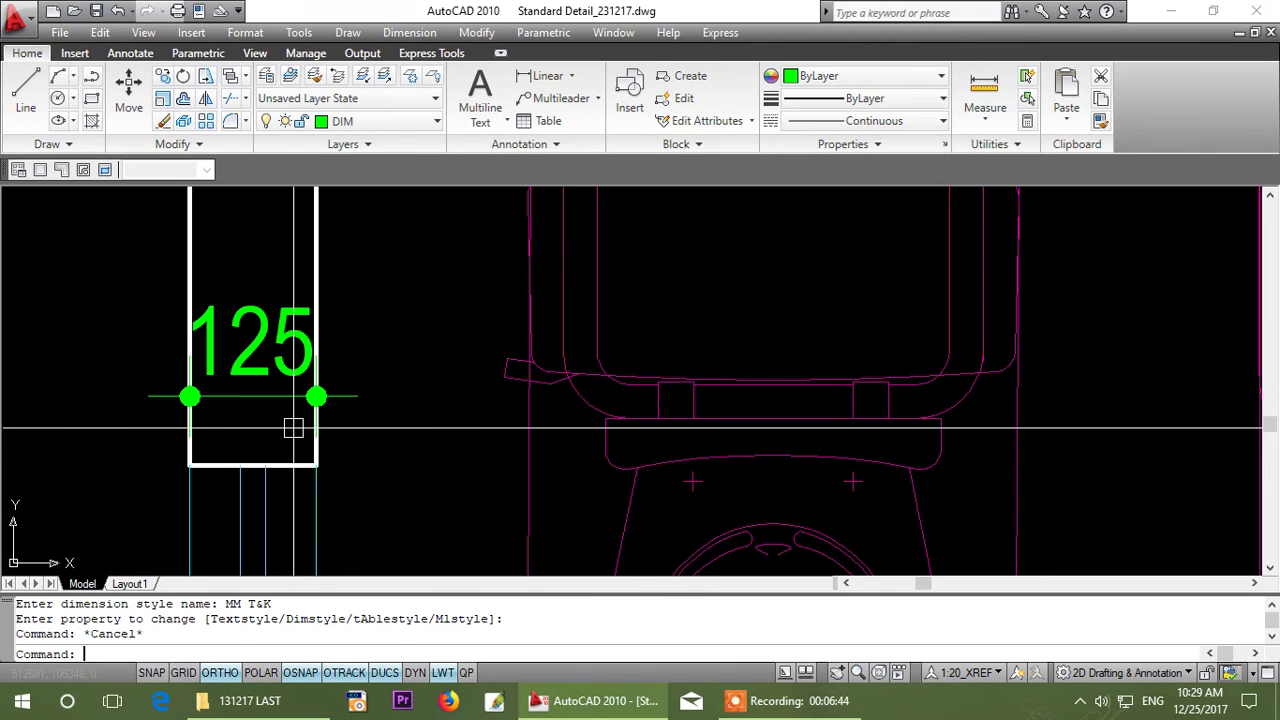
- Continue the wall-thickness dimension to the centre of the WC and on to the centre of the washbasin in Toilet-02
click(125, 58)
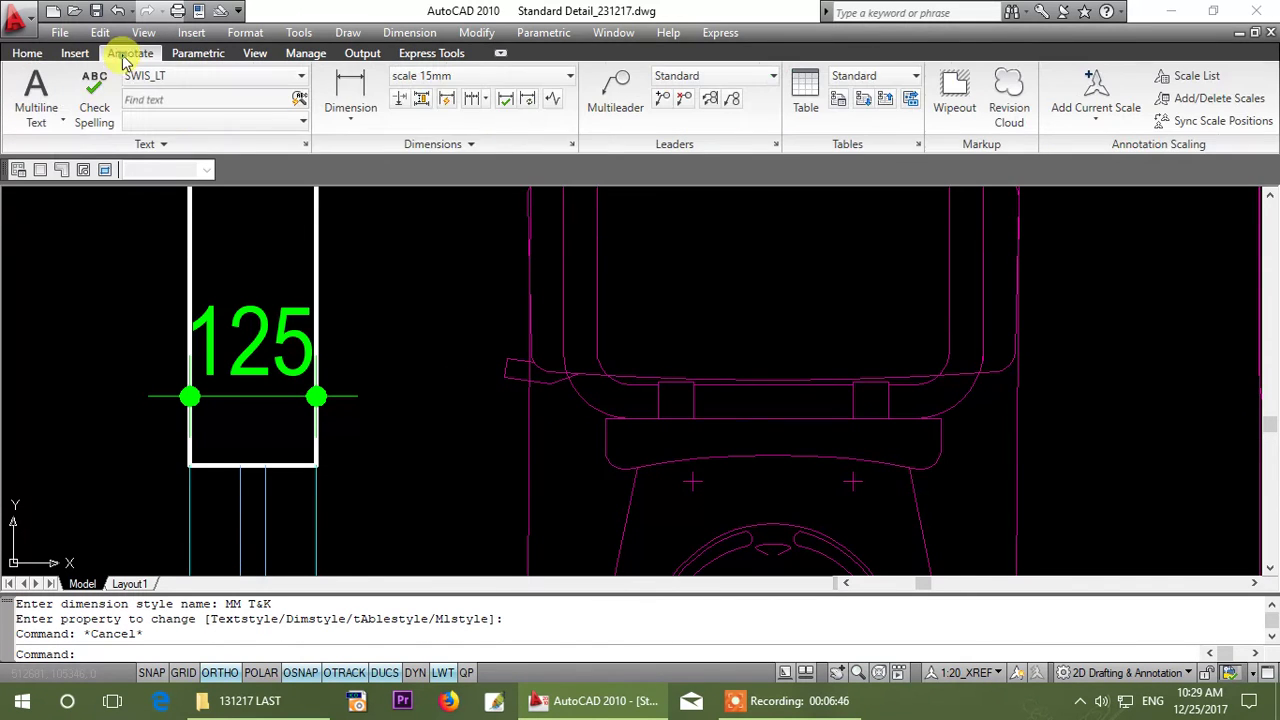
click(475, 108)
scroll(323, 362, down, 5)
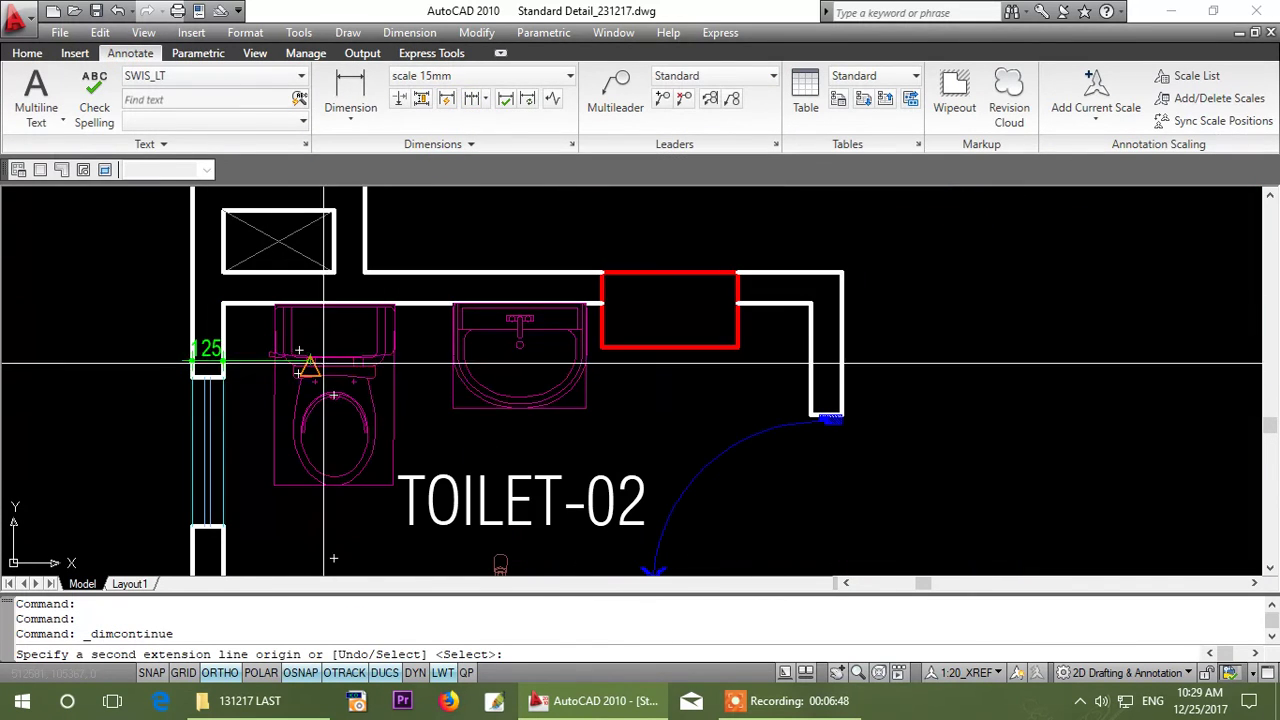
scroll(340, 360, up, 2)
click(339, 290)
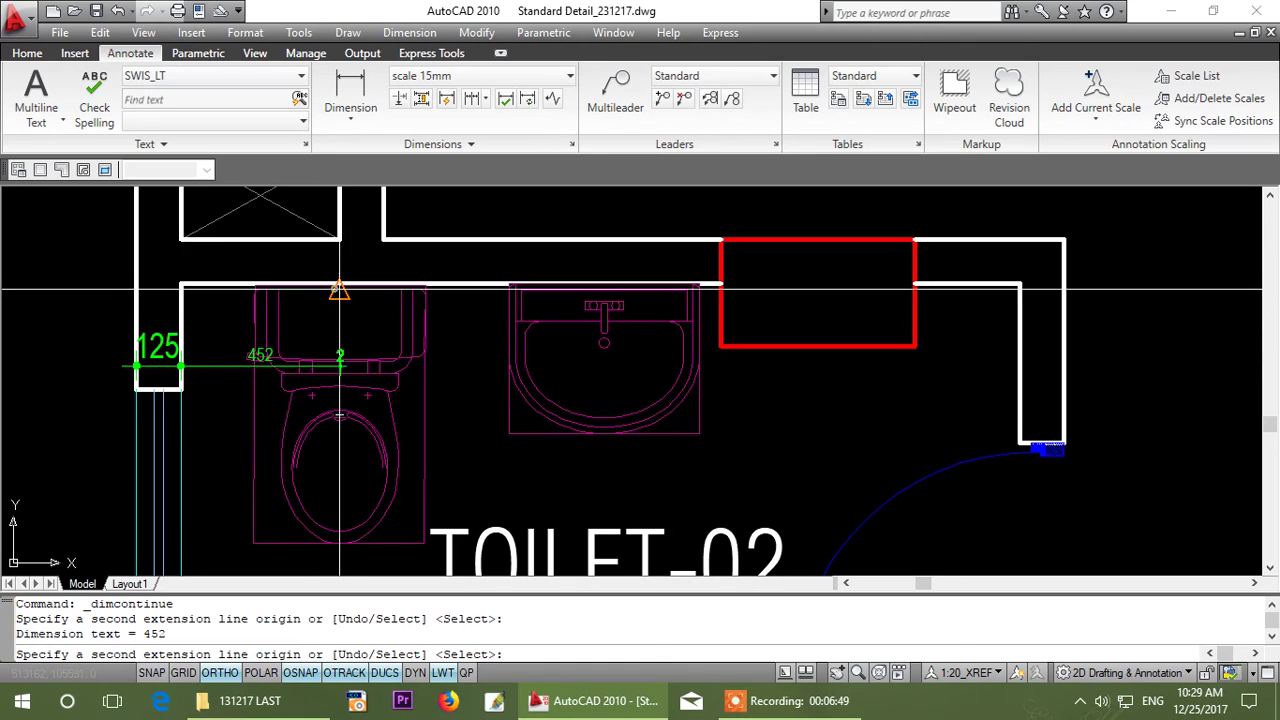
scroll(590, 350, up, 2)
click(617, 500)
- Extend the continued dimension chain from the washbasin centre to the inner face of the door-side wall
scroll(617, 500, down, 3)
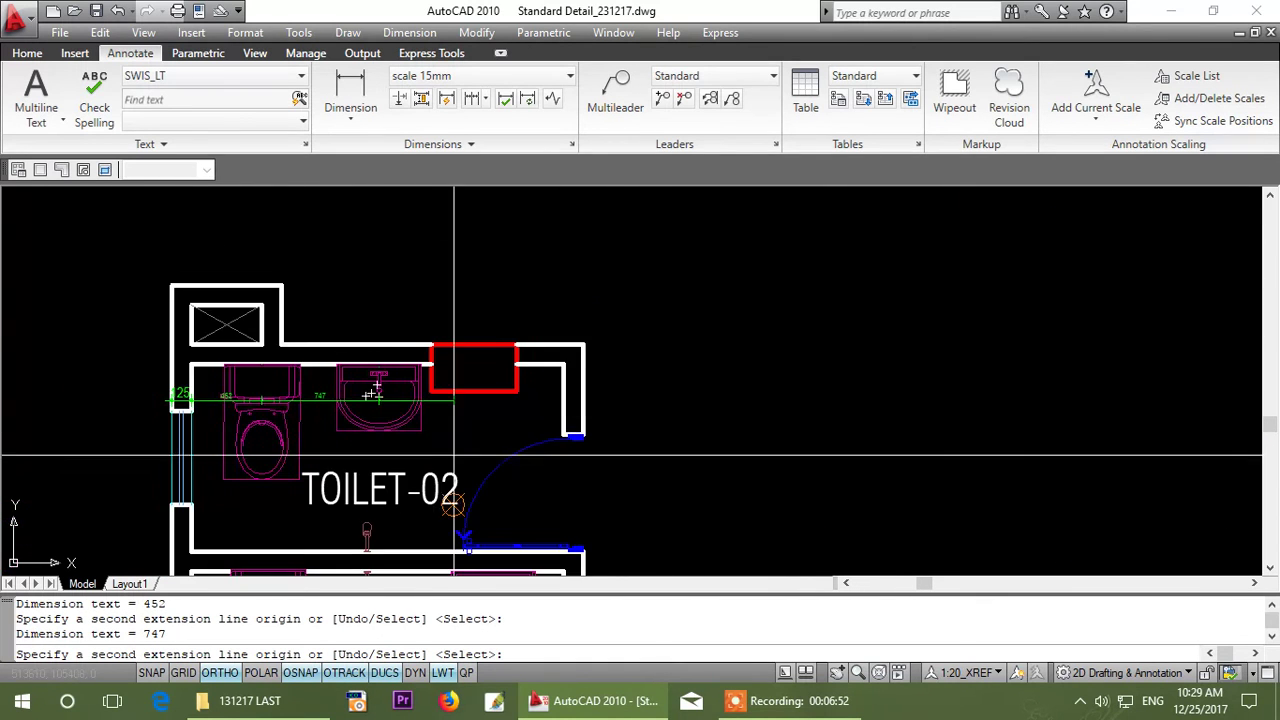
scroll(454, 438, up, 3)
click(614, 300)
scroll(409, 423, down, 3)
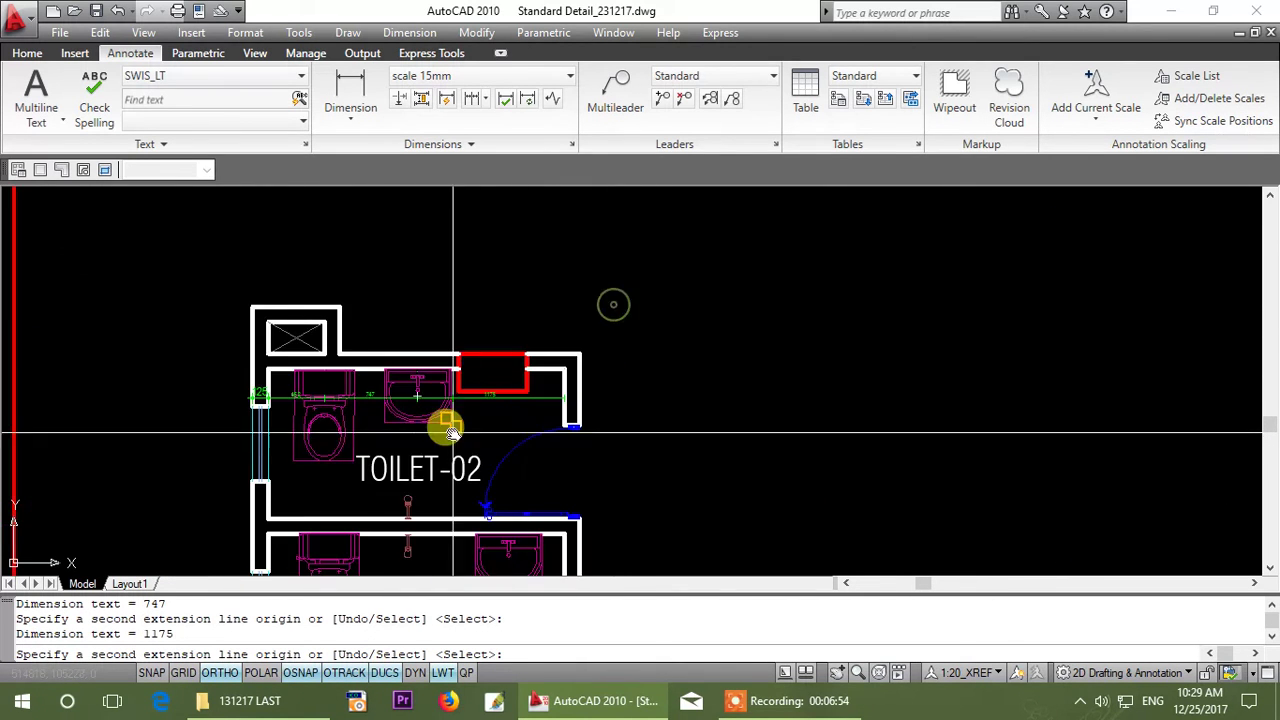
scroll(409, 423, up, 3)
key(Return)
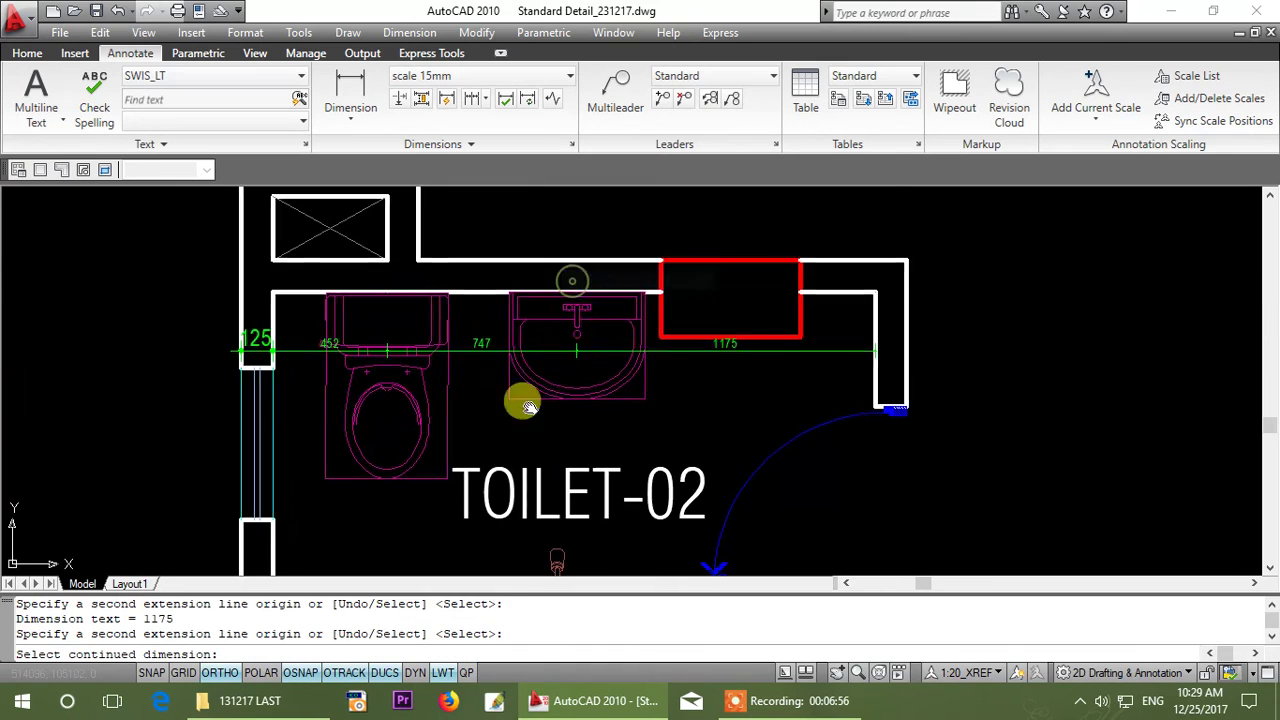